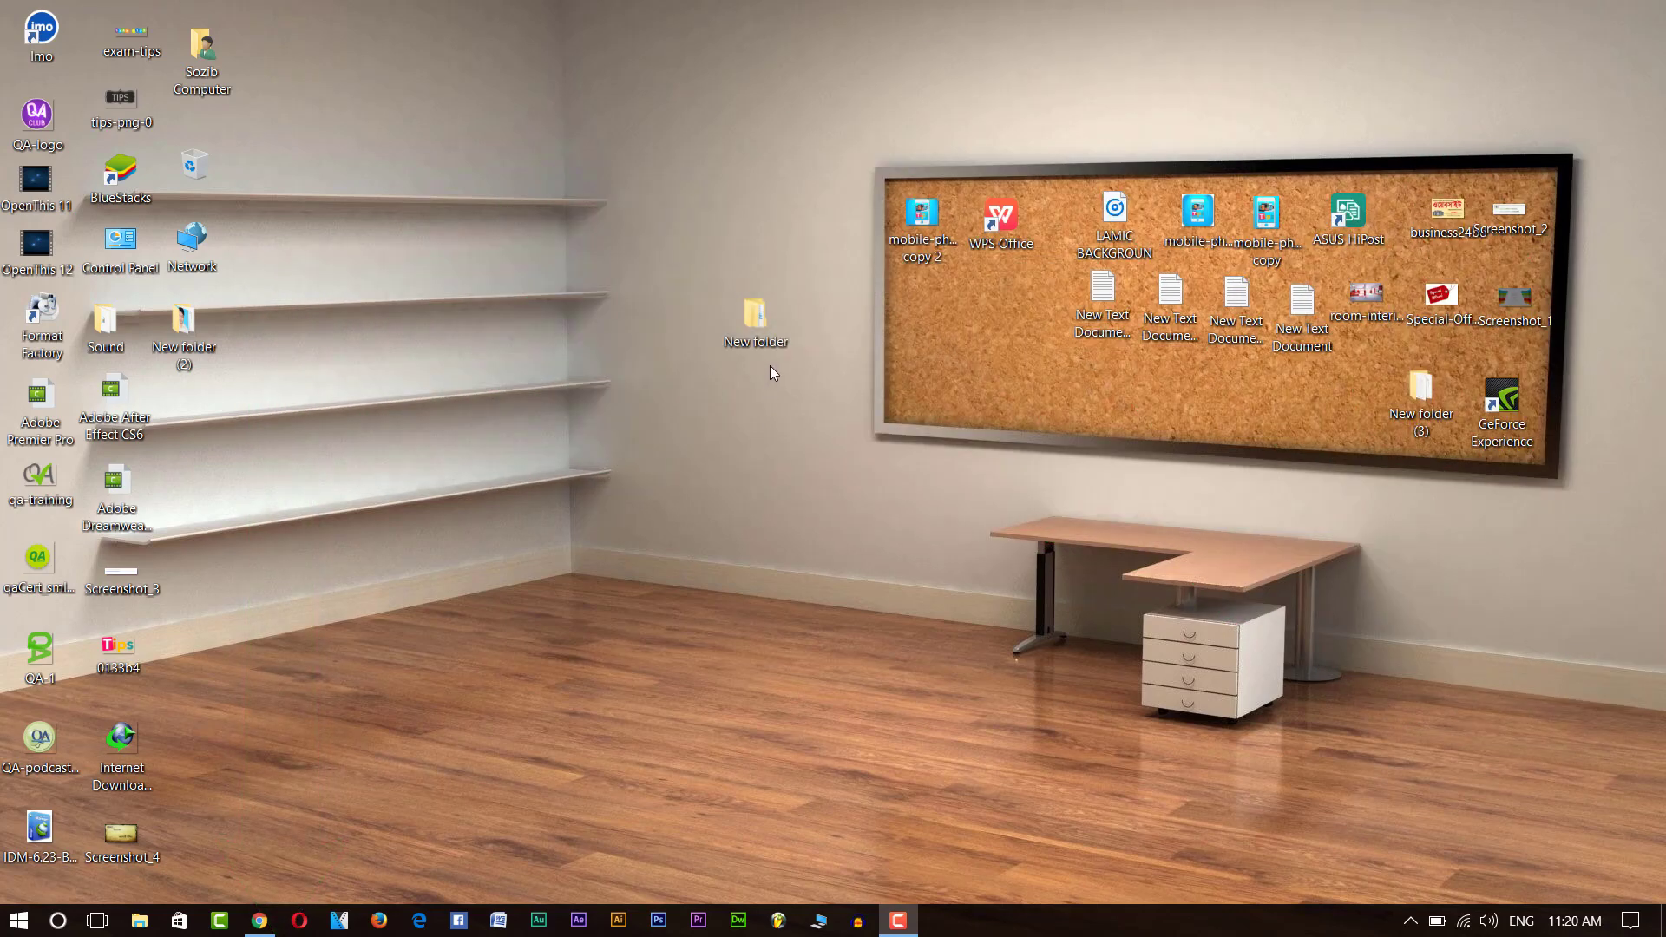
# Extract the iCare Data Recovery Pro 2016 archive inside New folder.
pyautogui.doubleClick(773, 347)
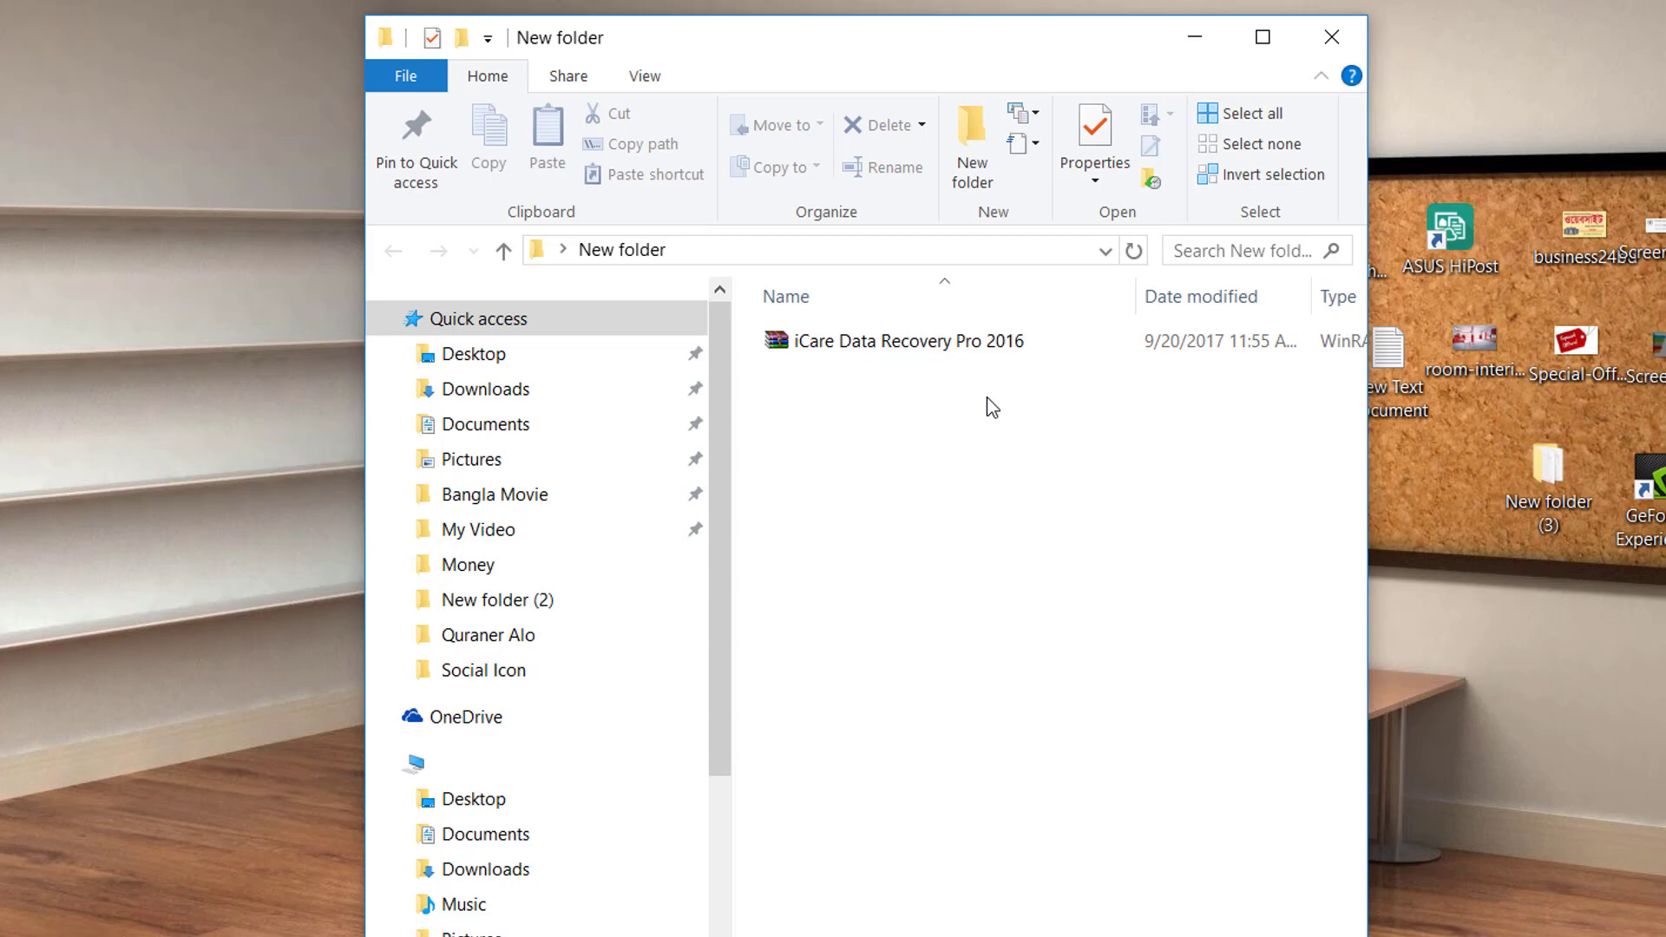
pyautogui.rightClick(936, 344)
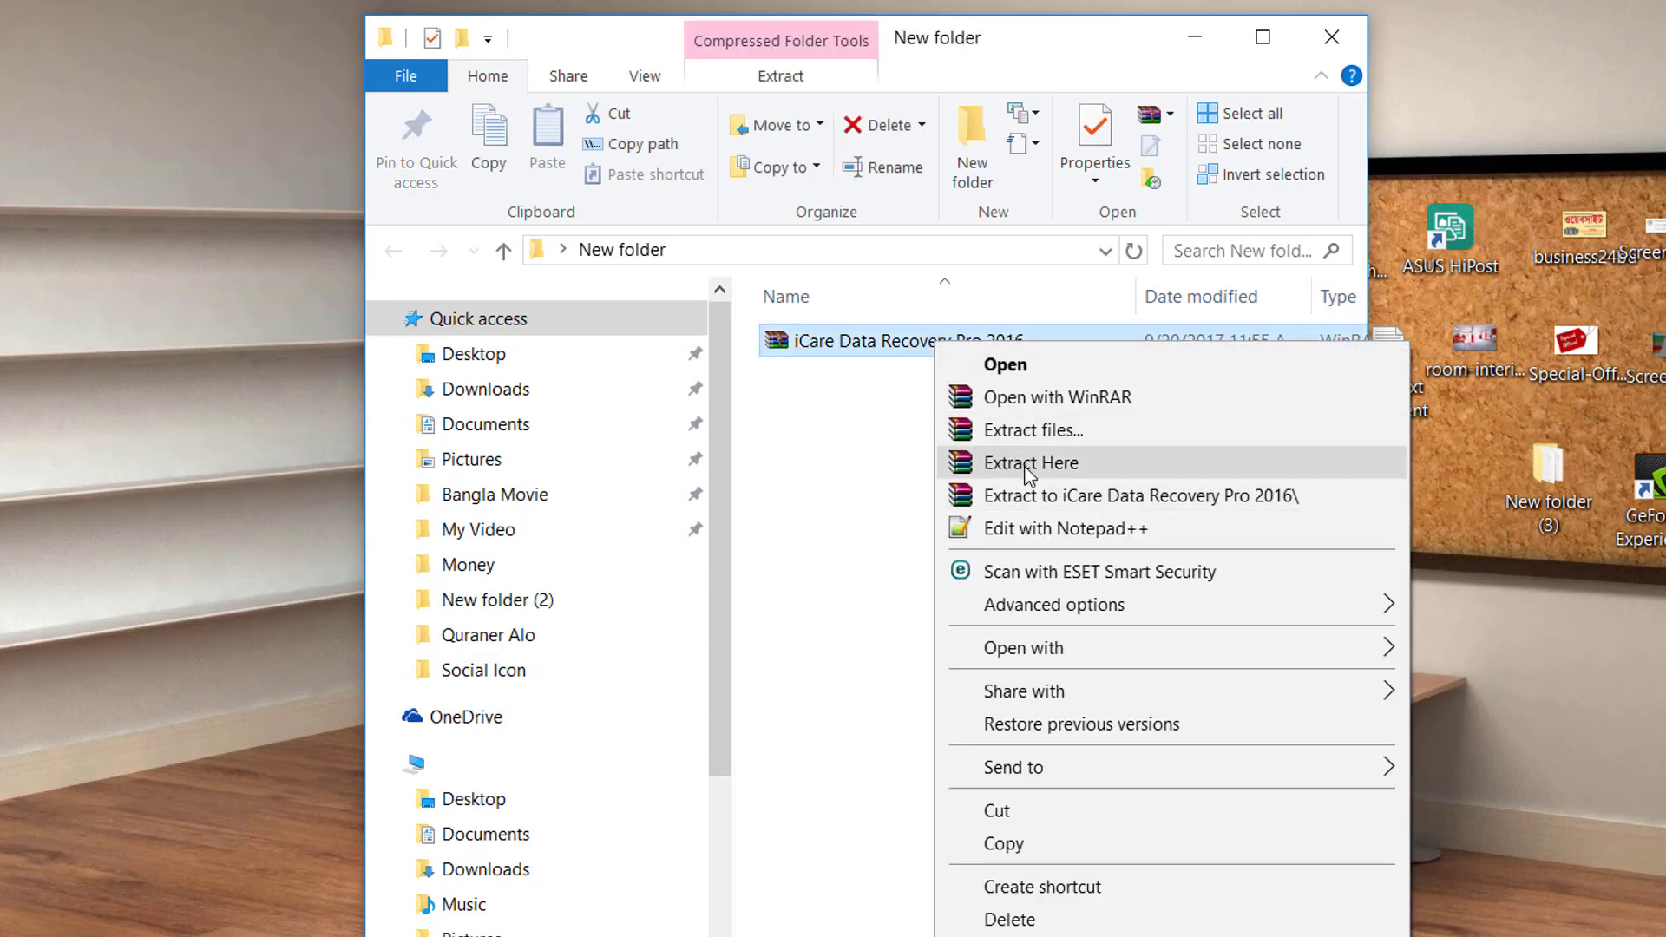
pyautogui.click(1028, 465)
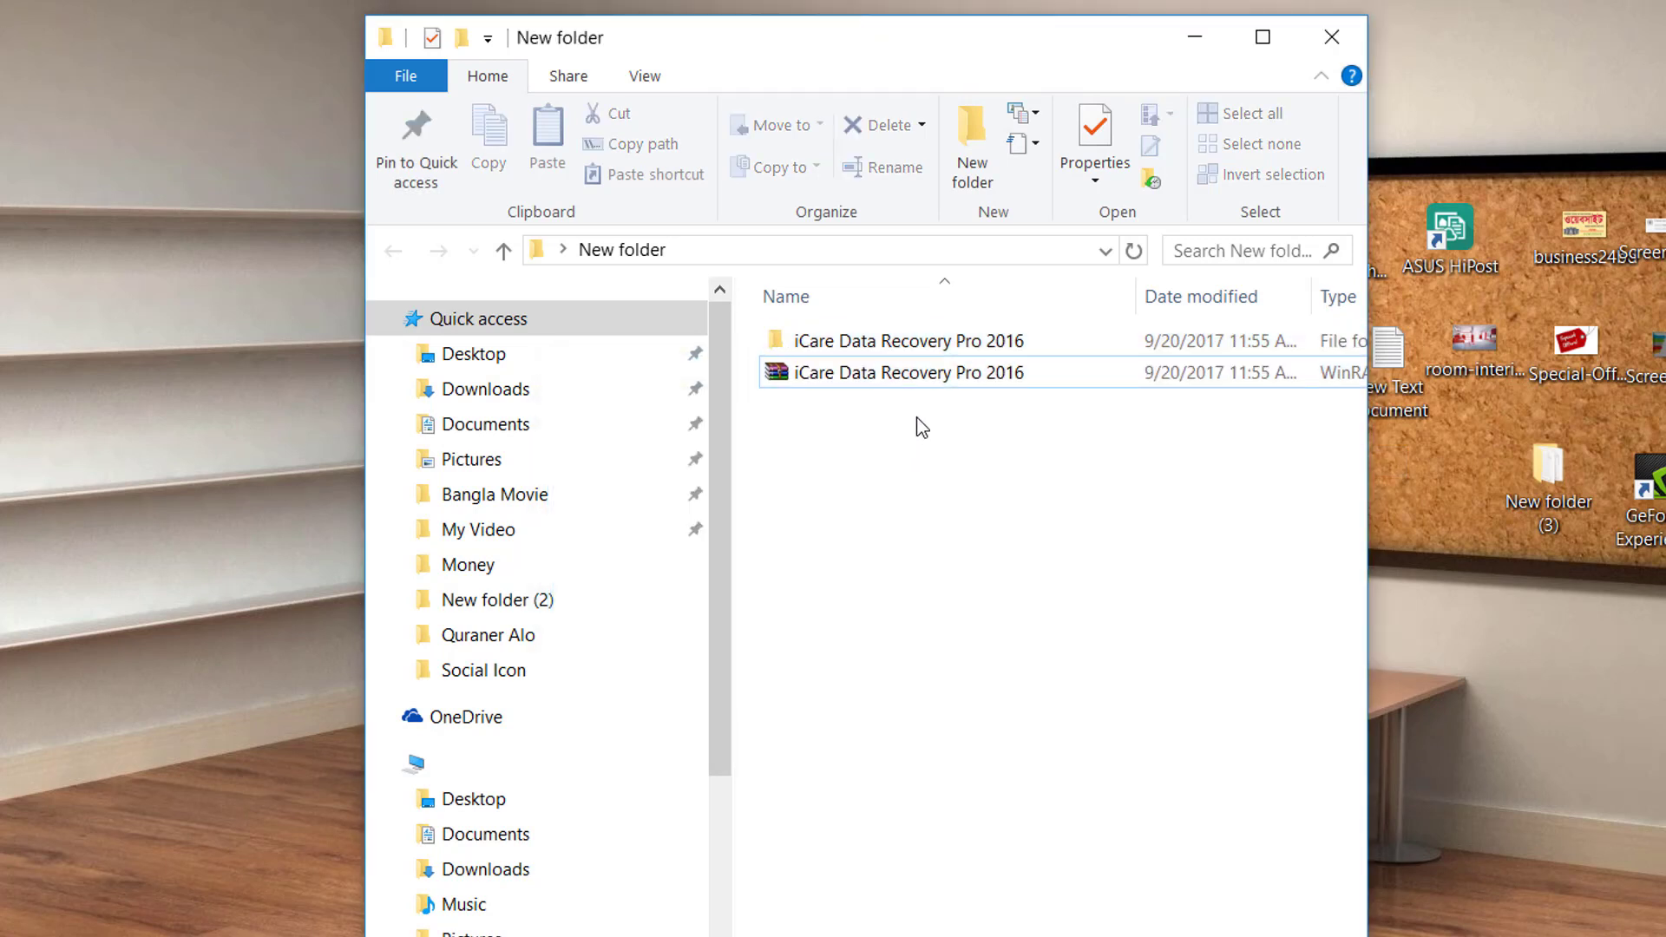
# Open the extracted iCare Data Recovery Pro 2016 folder and run the icarepro installer.
pyautogui.doubleClick(917, 346)
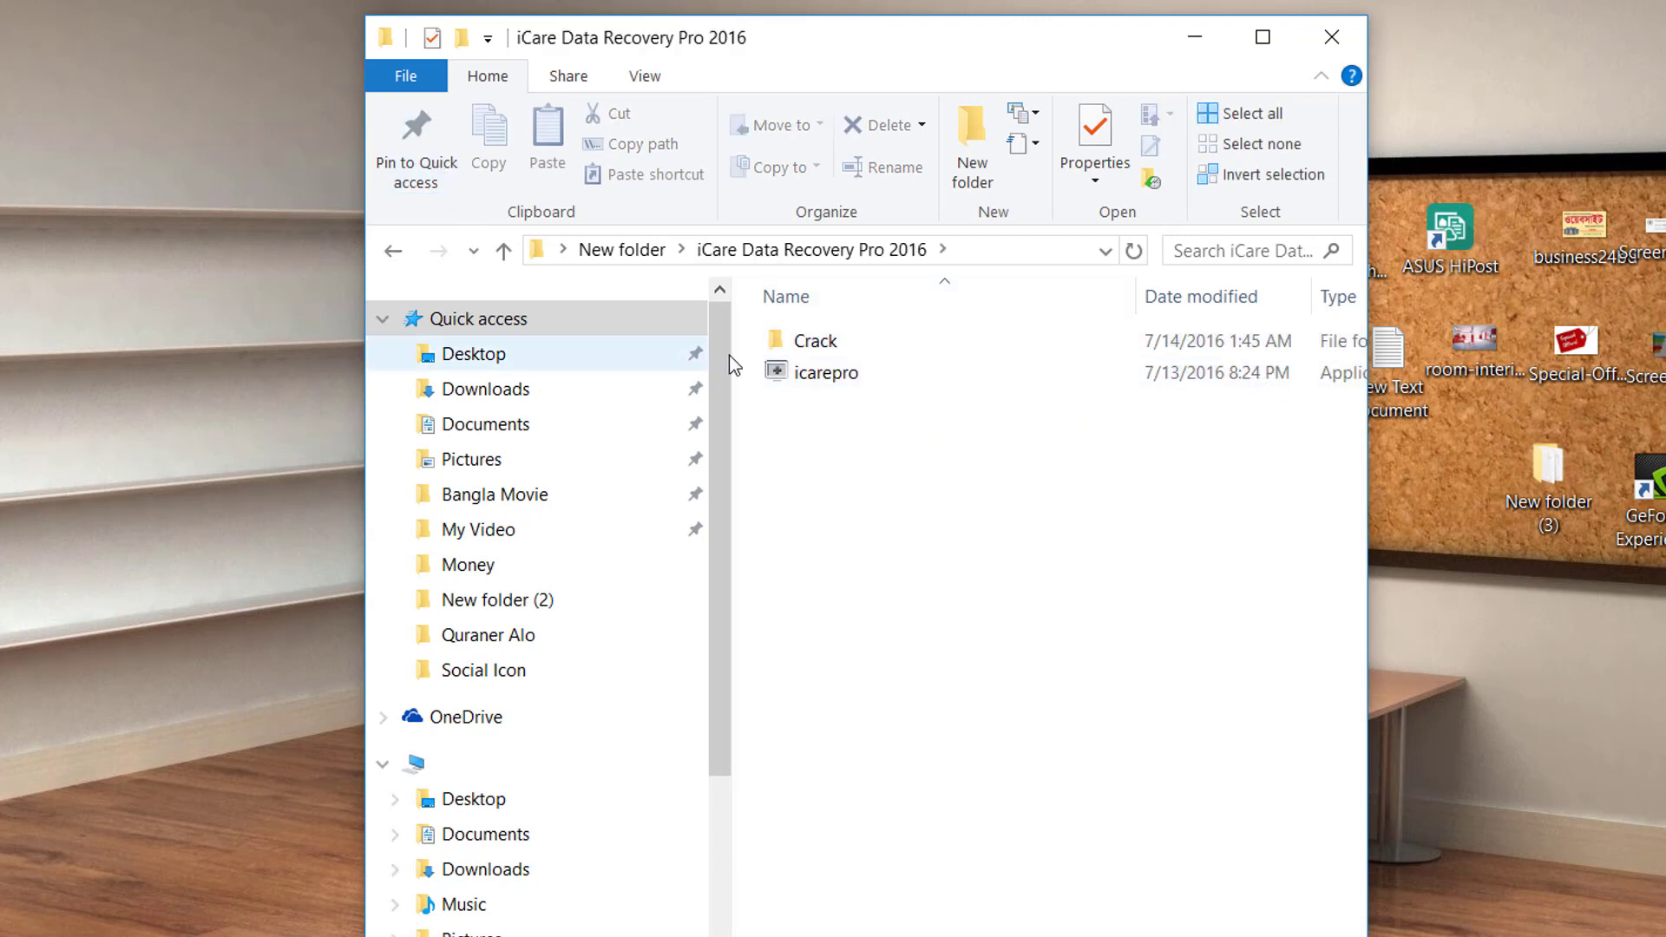
pyautogui.click(825, 349)
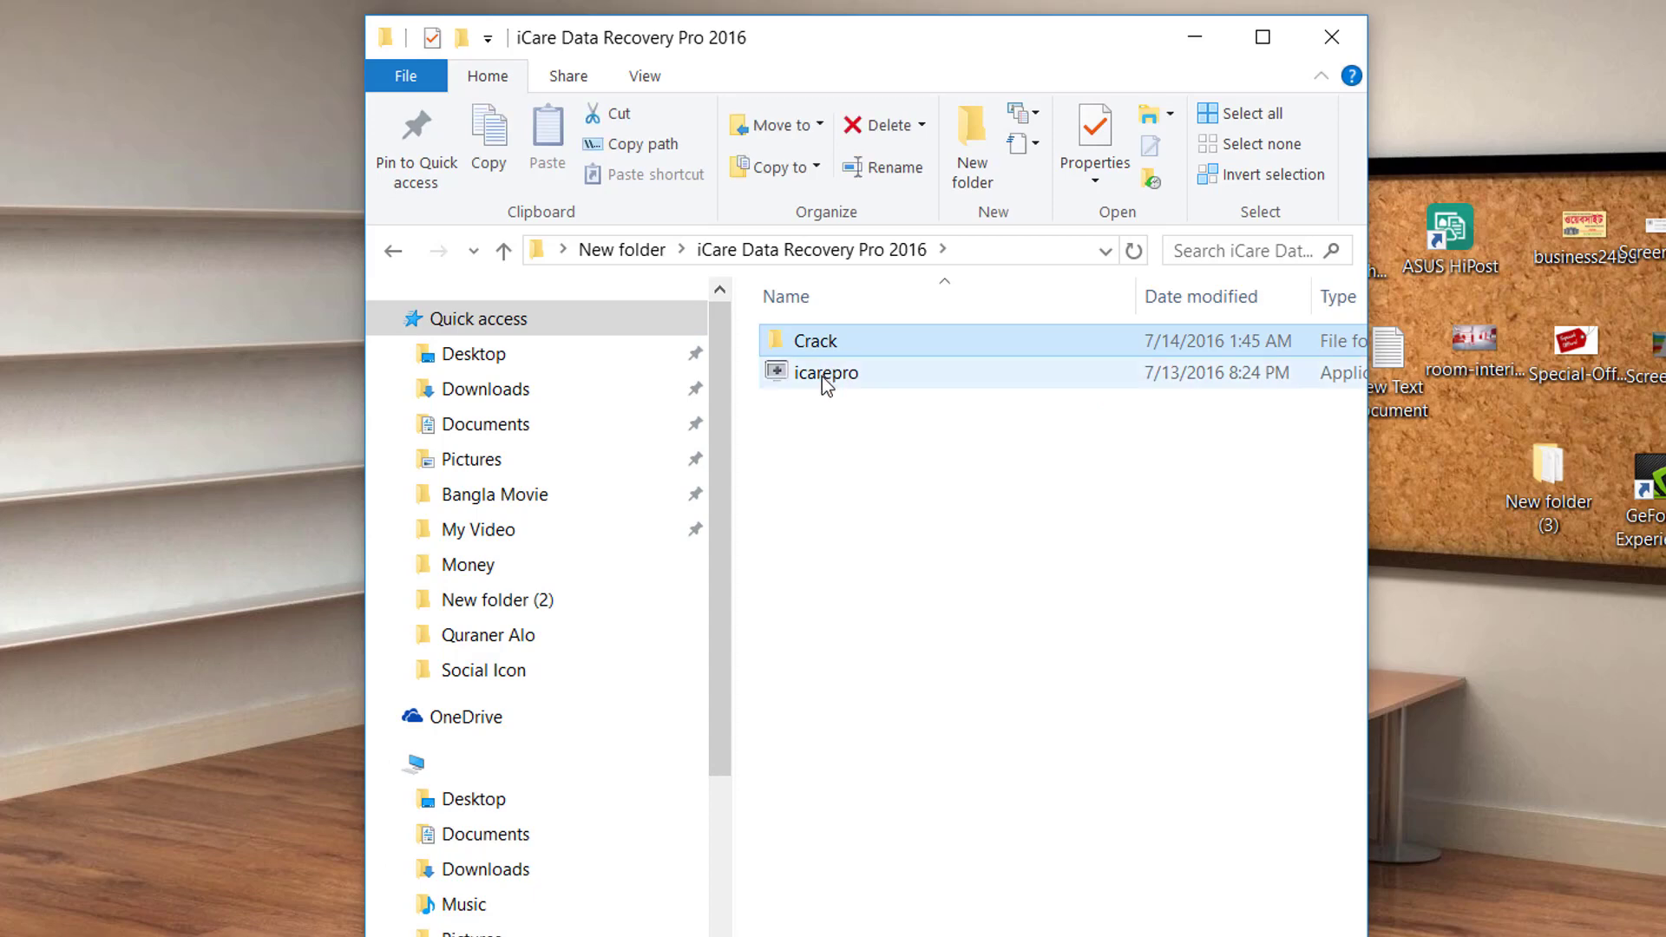
pyautogui.click(821, 377)
pyautogui.click(842, 440)
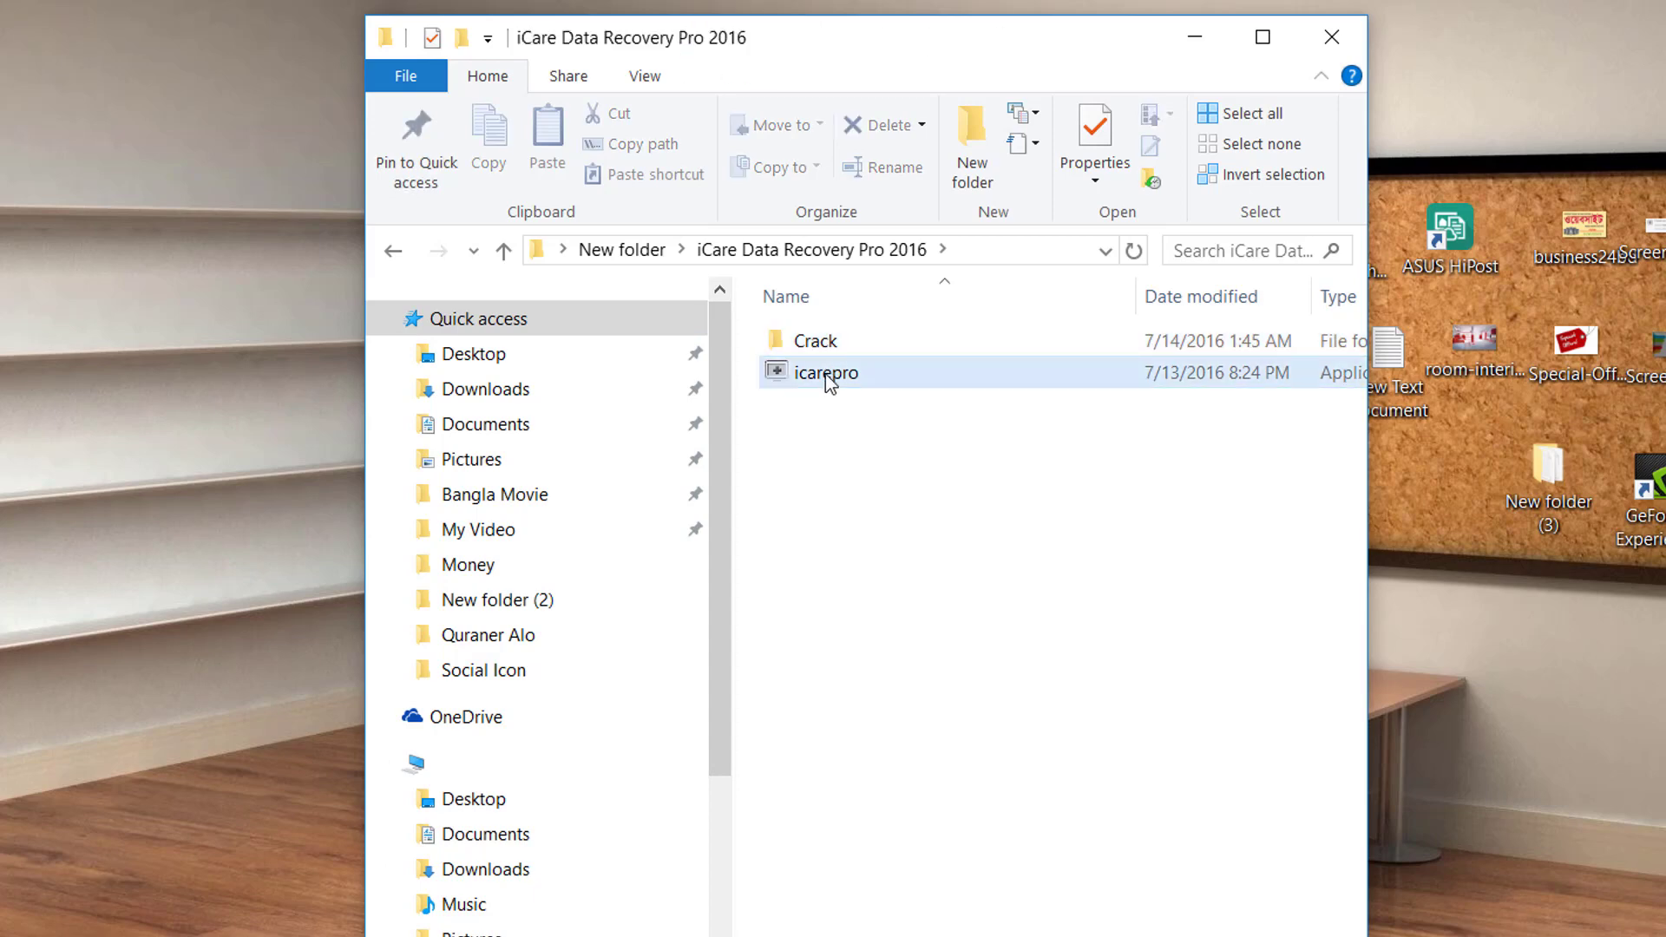
pyautogui.click(829, 383)
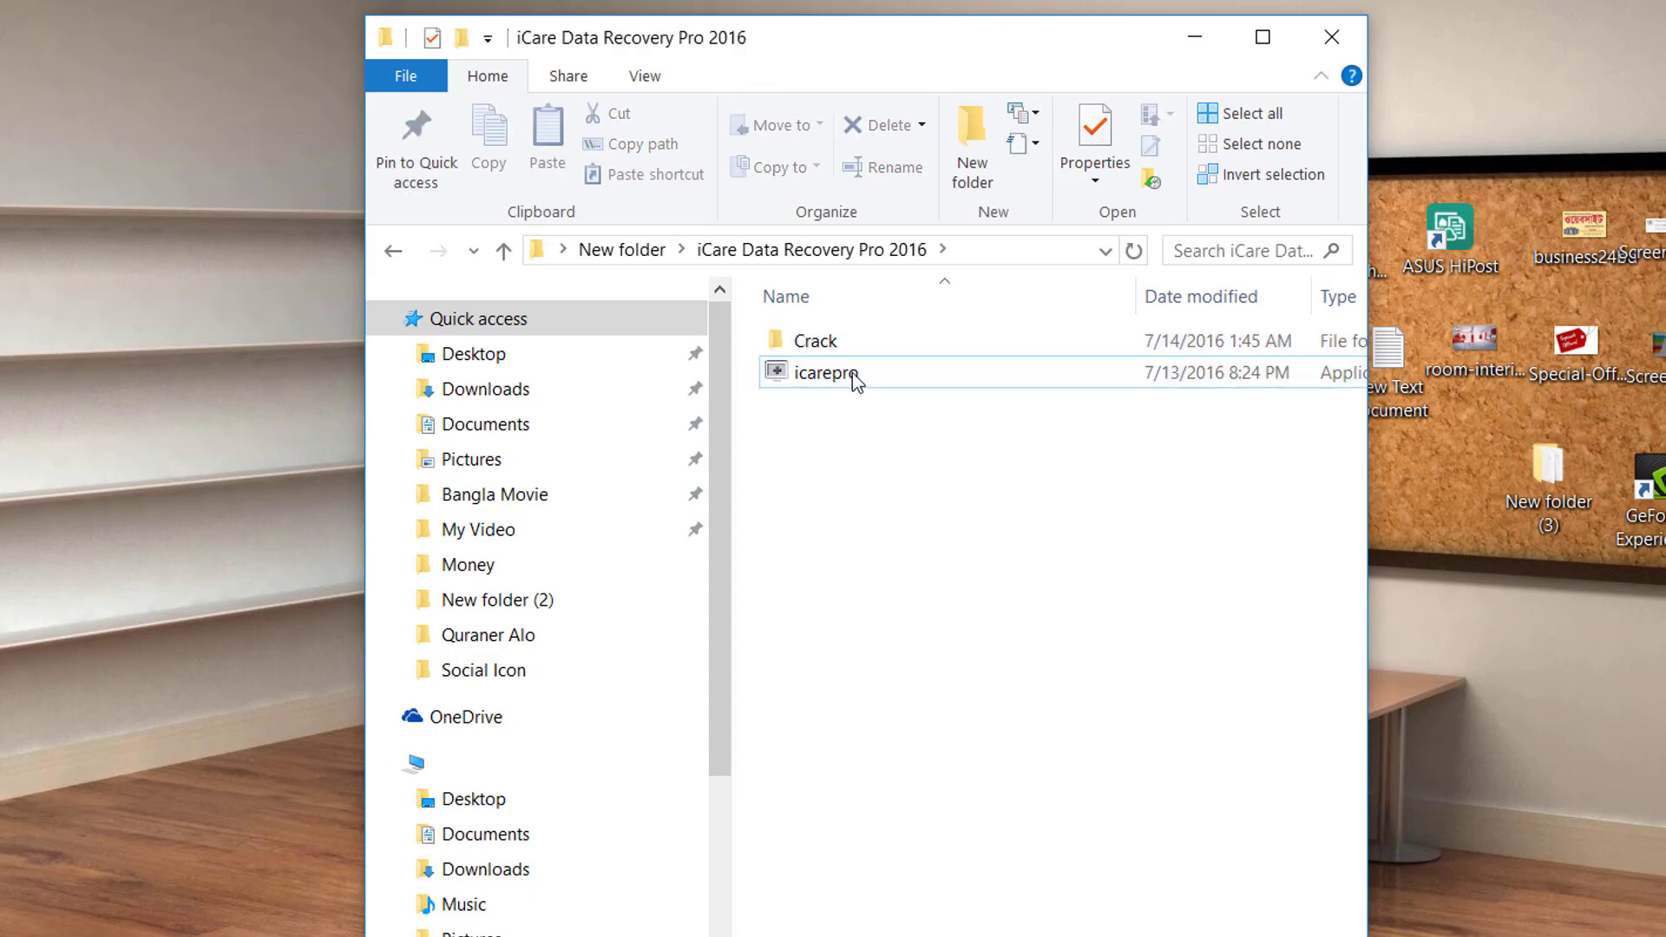
pyautogui.click(852, 372)
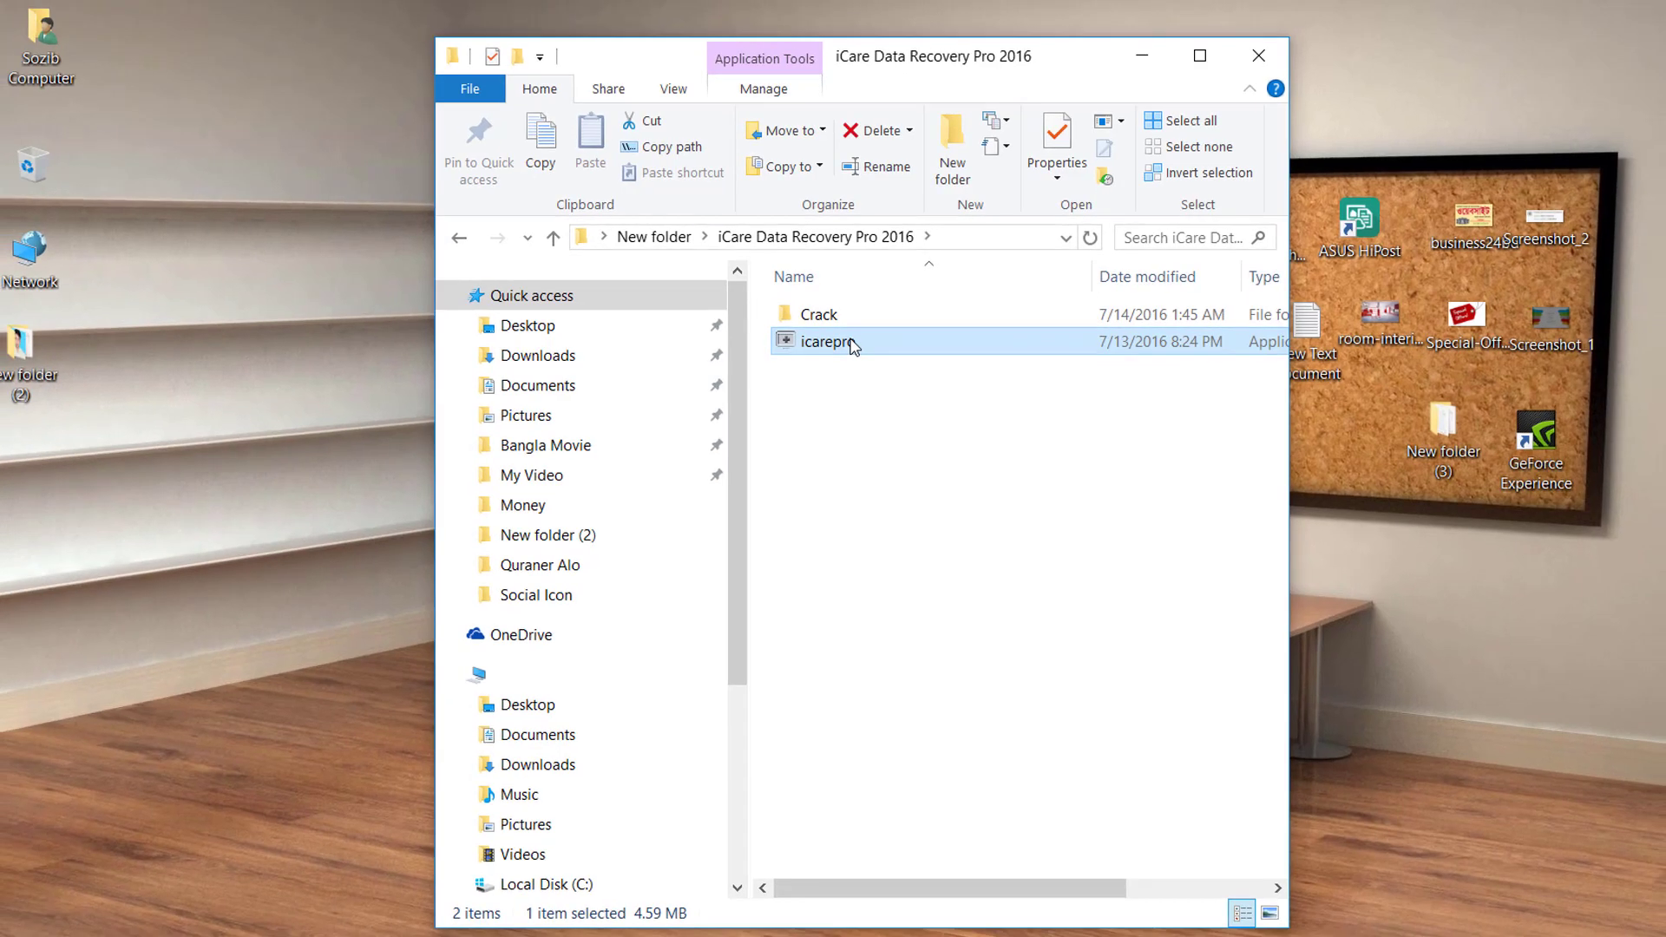
pyautogui.doubleClick(852, 347)
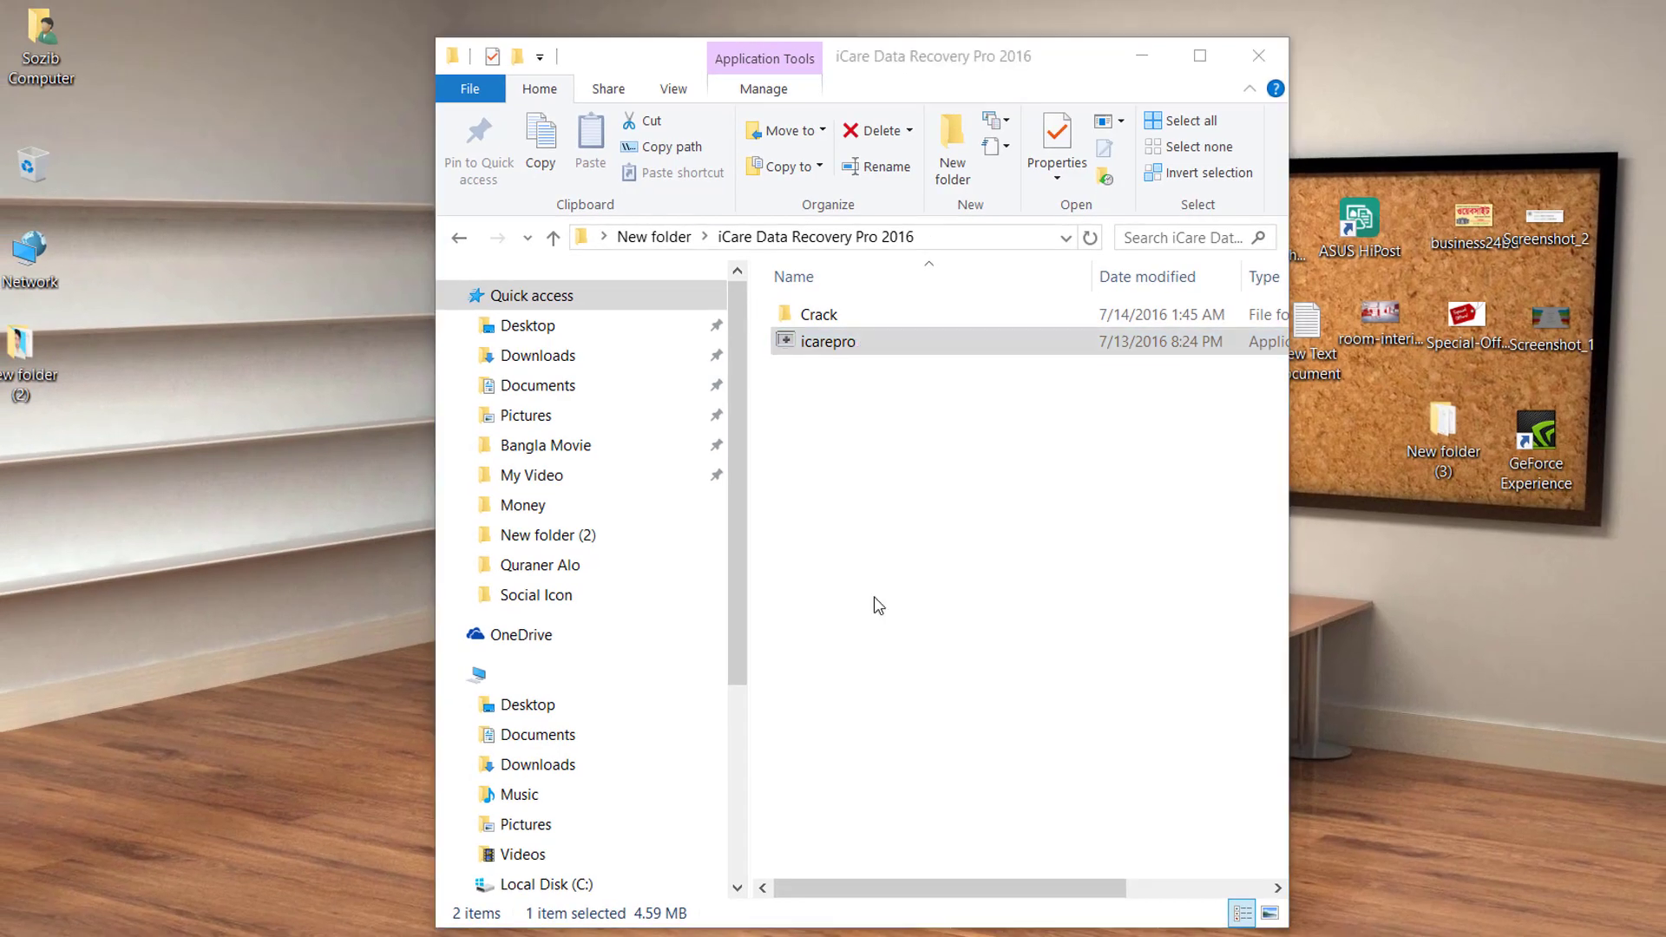
# Accept the license and install with default location, Start menu folder and desktop icon.
pyautogui.click(900, 704)
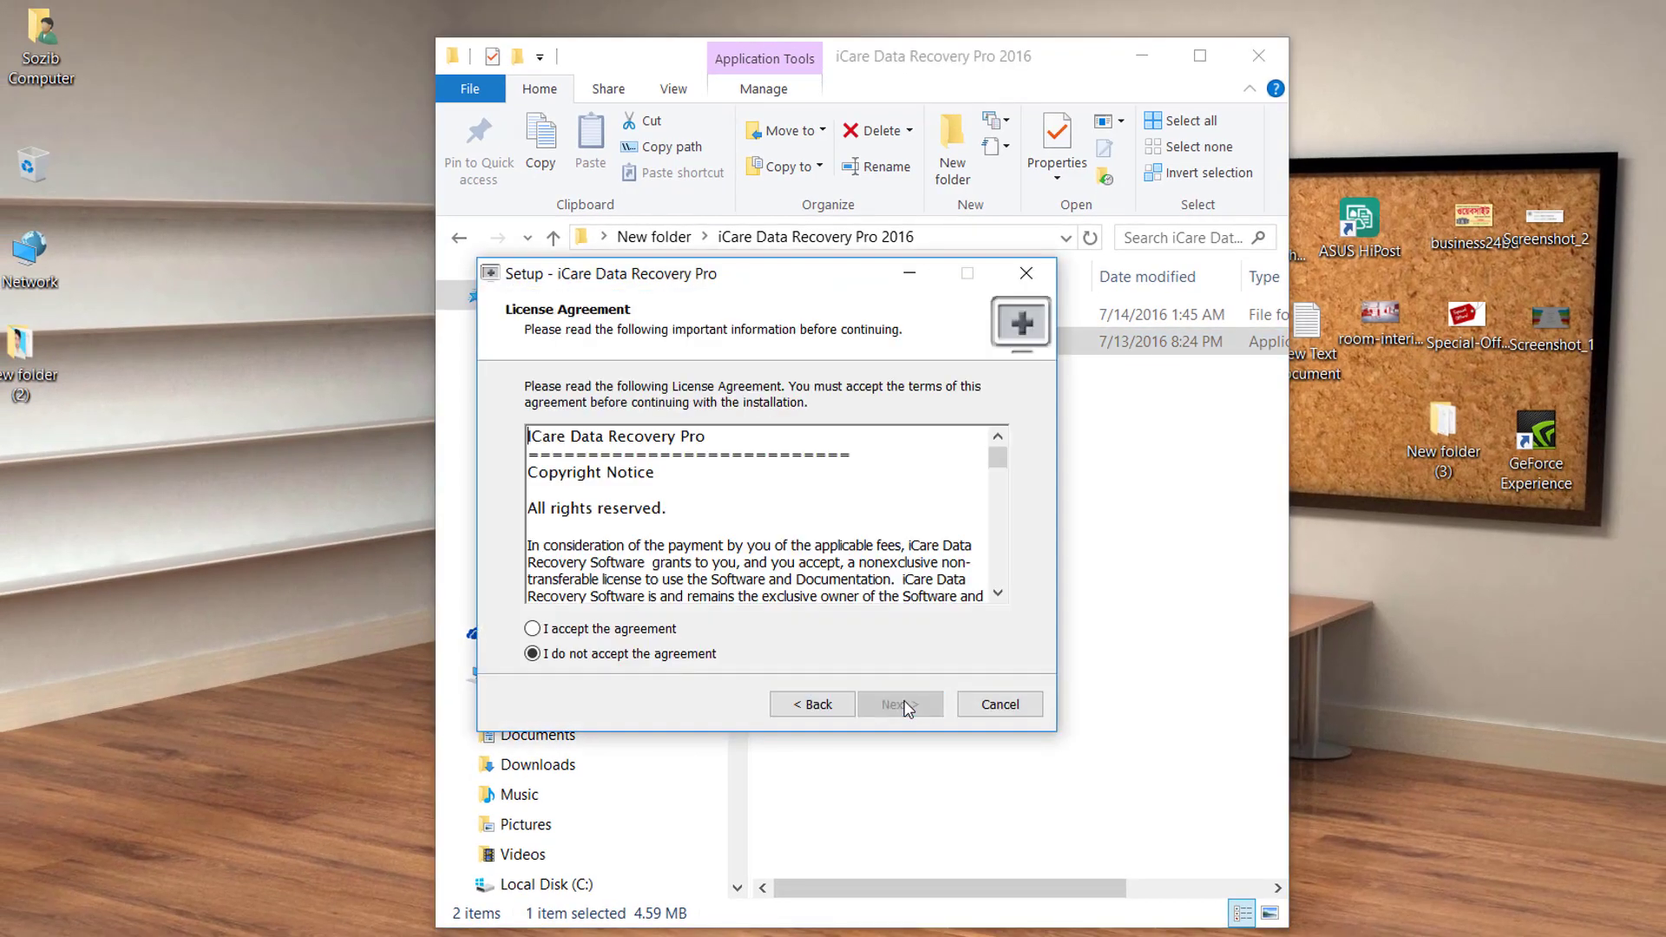
pyautogui.click(638, 634)
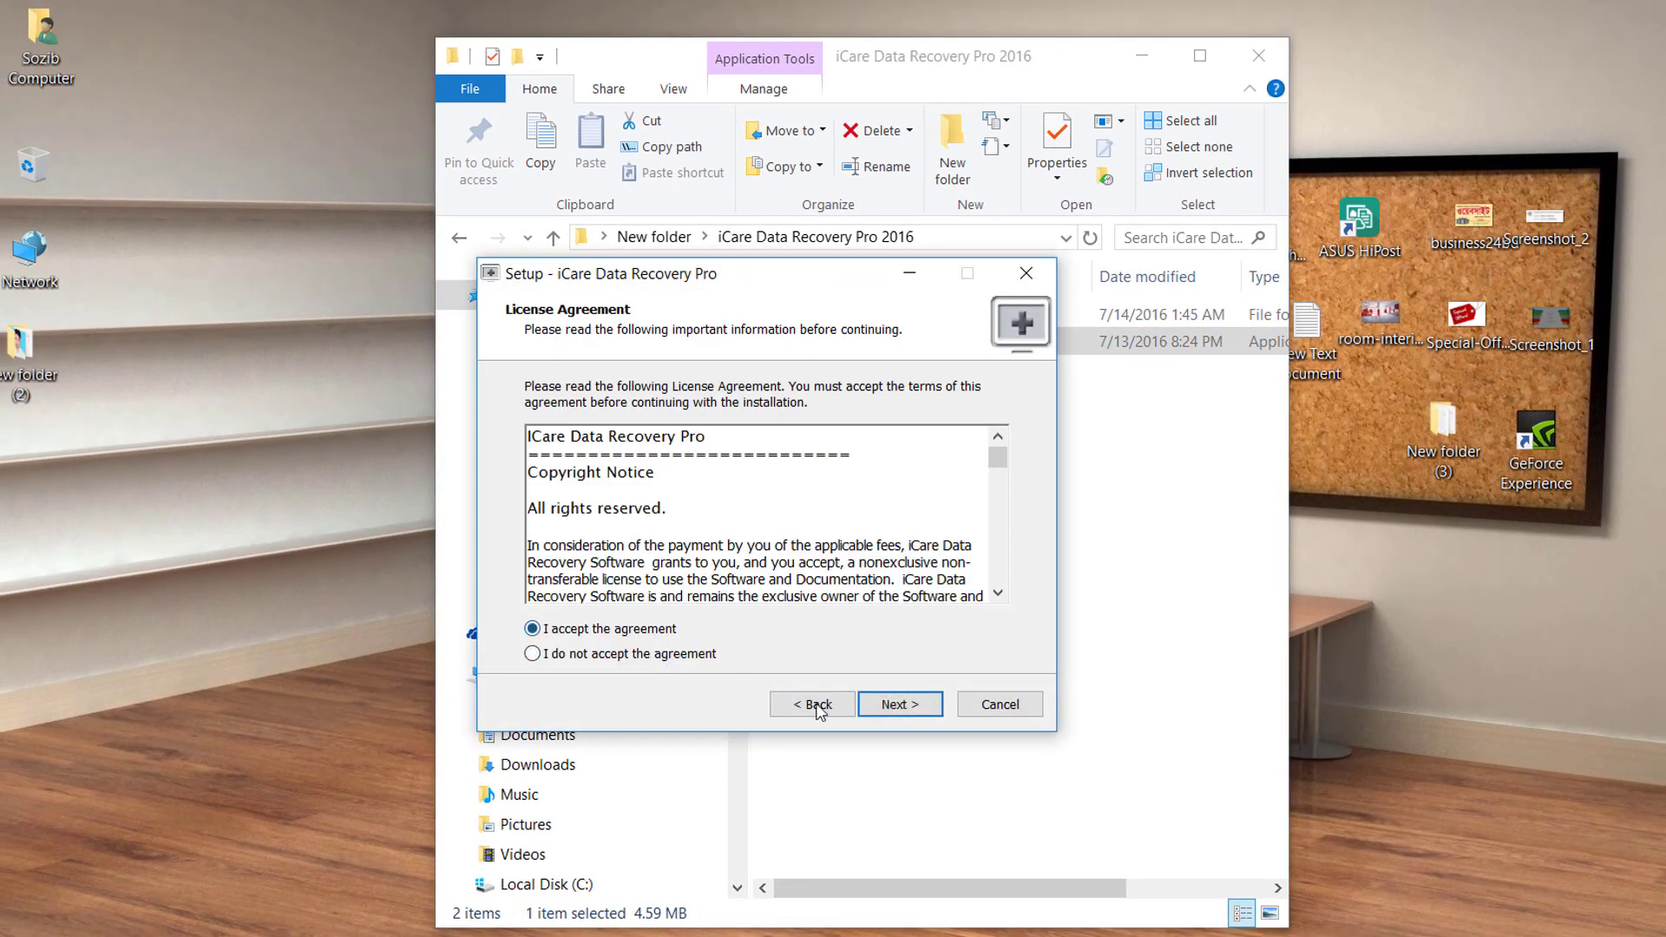
pyautogui.click(885, 719)
pyautogui.click(885, 710)
pyautogui.click(902, 715)
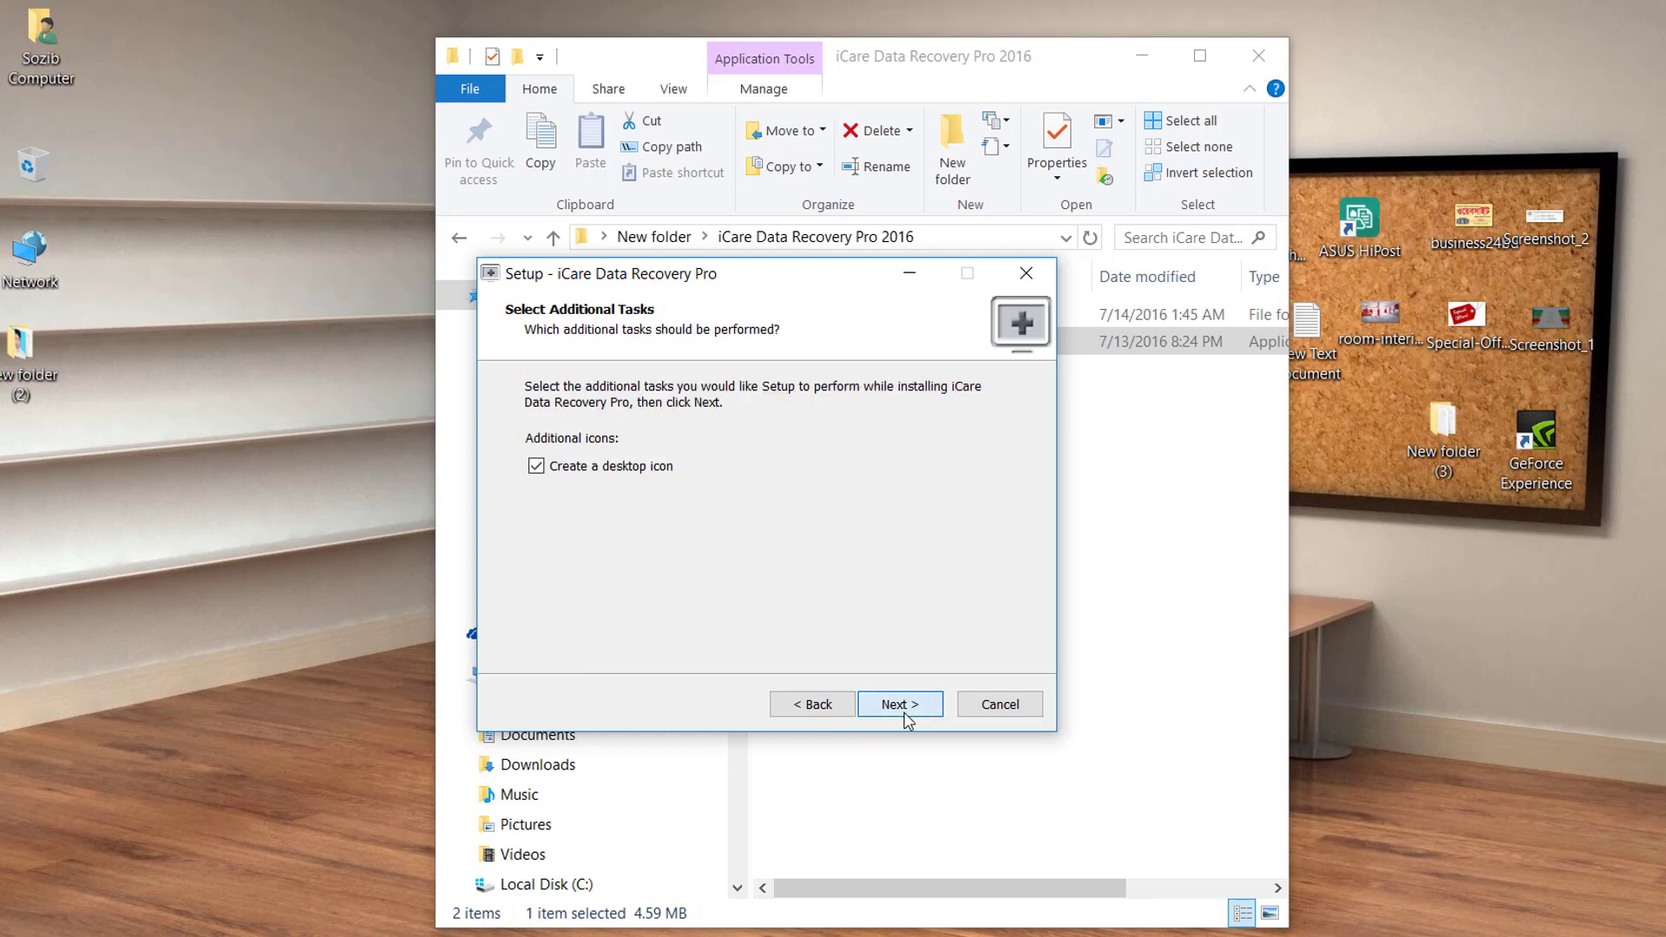
pyautogui.click(896, 706)
pyautogui.click(896, 705)
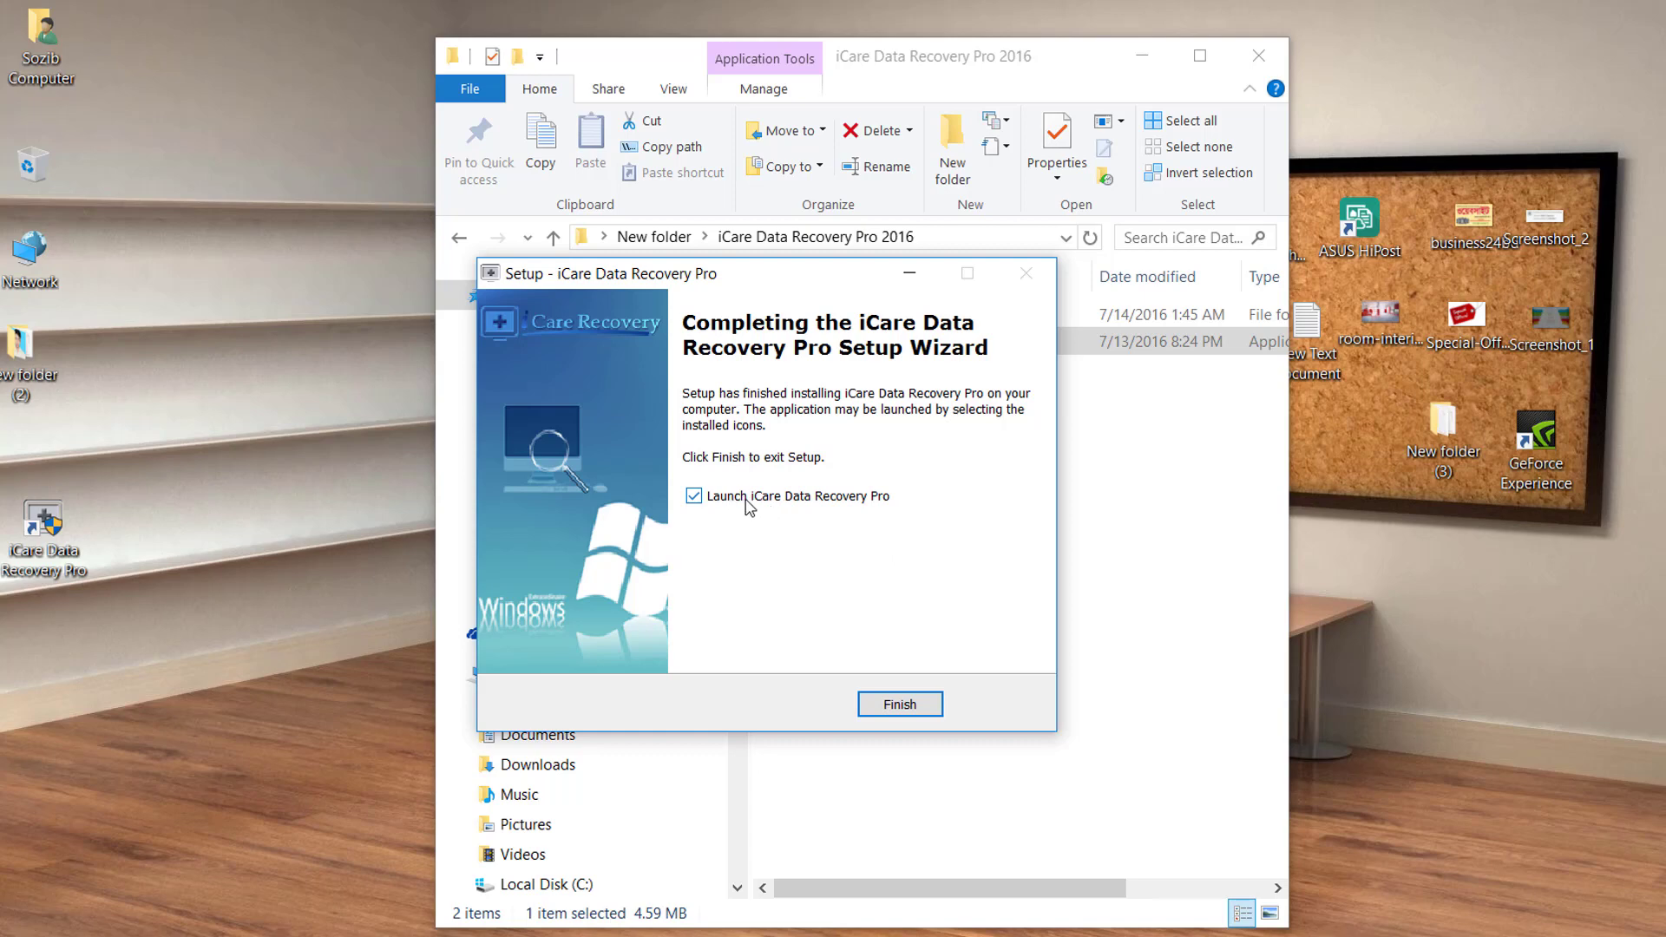
# Enable launching the program after setup and finish the wizard.
pyautogui.click(771, 500)
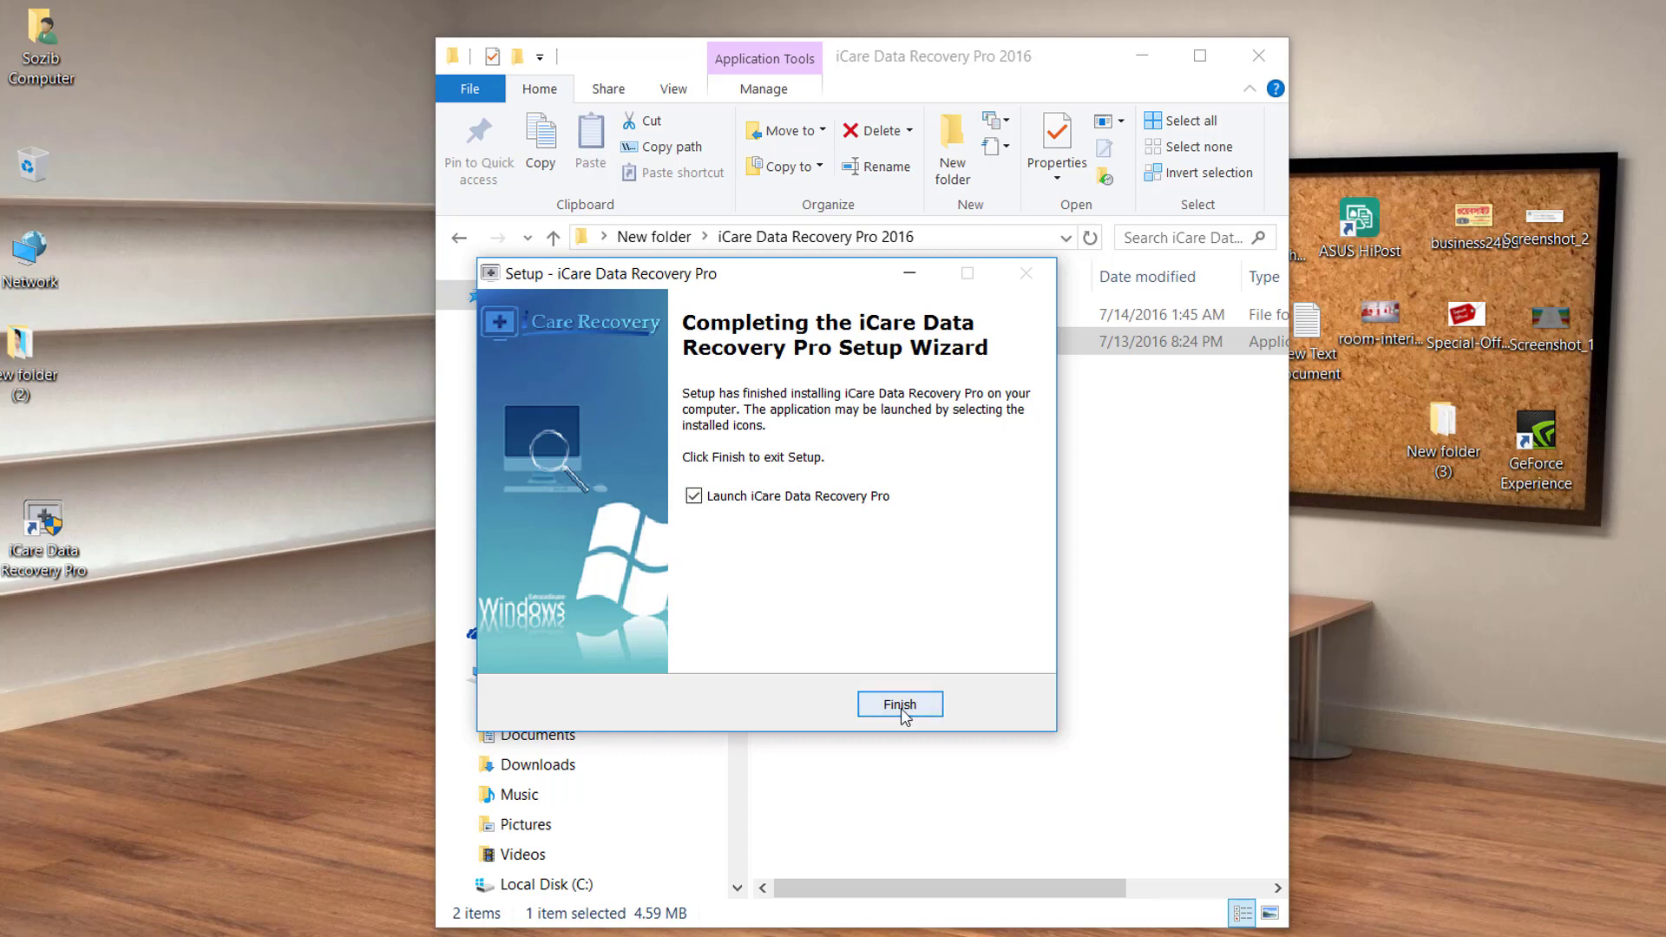
pyautogui.click(902, 706)
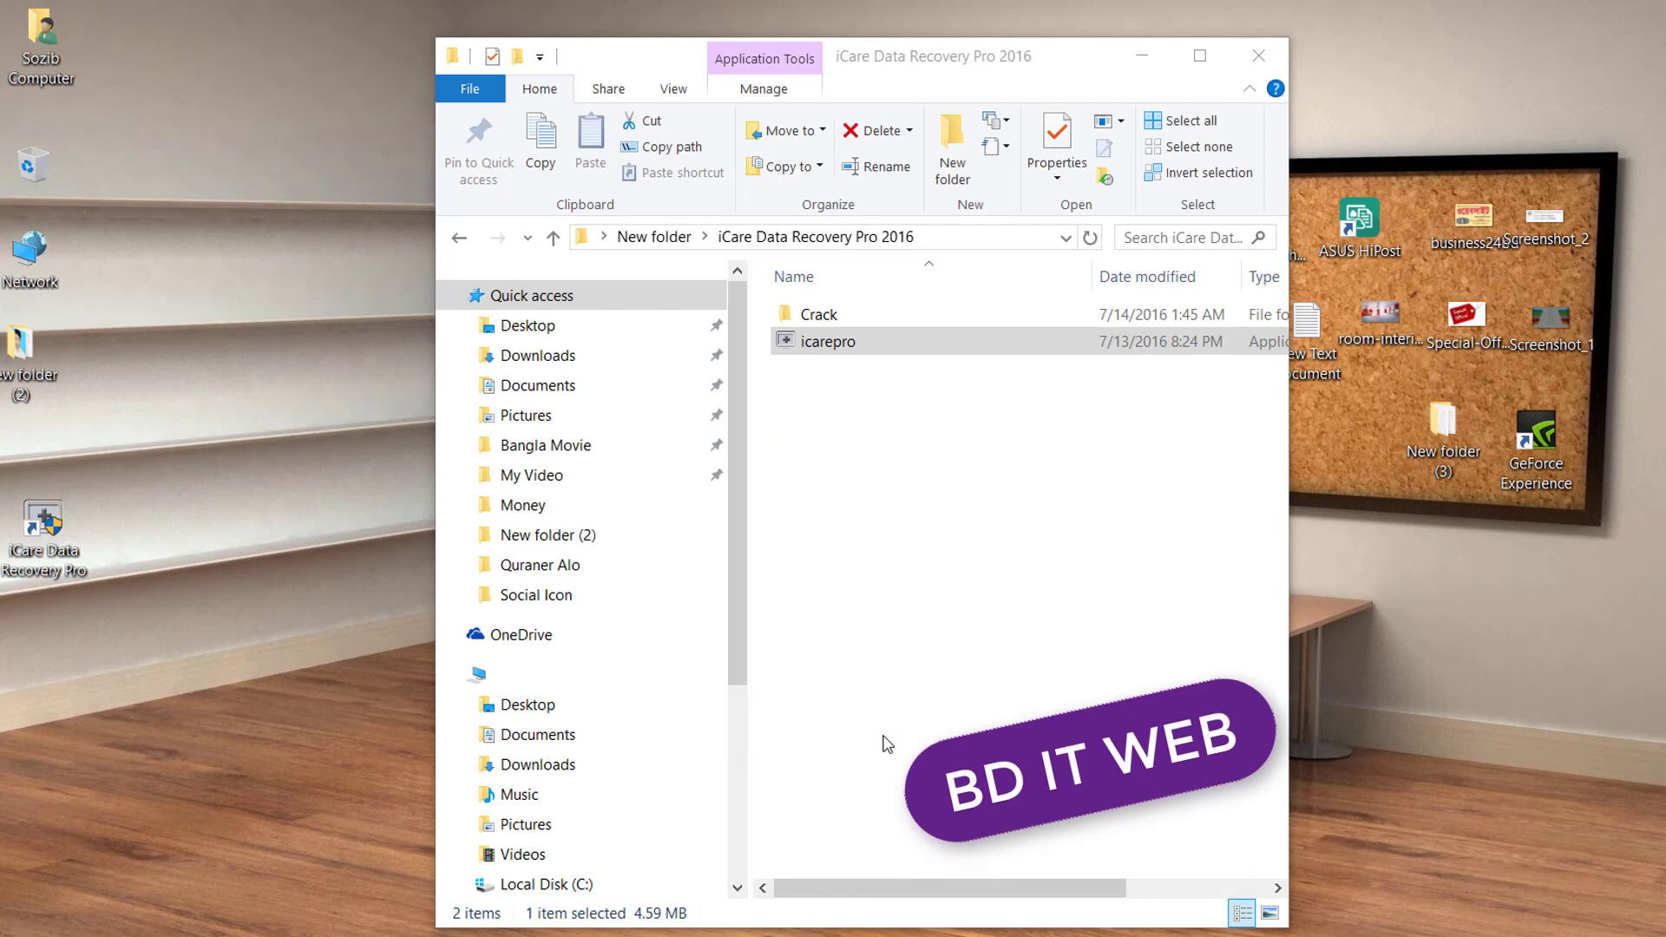
pyautogui.click(907, 690)
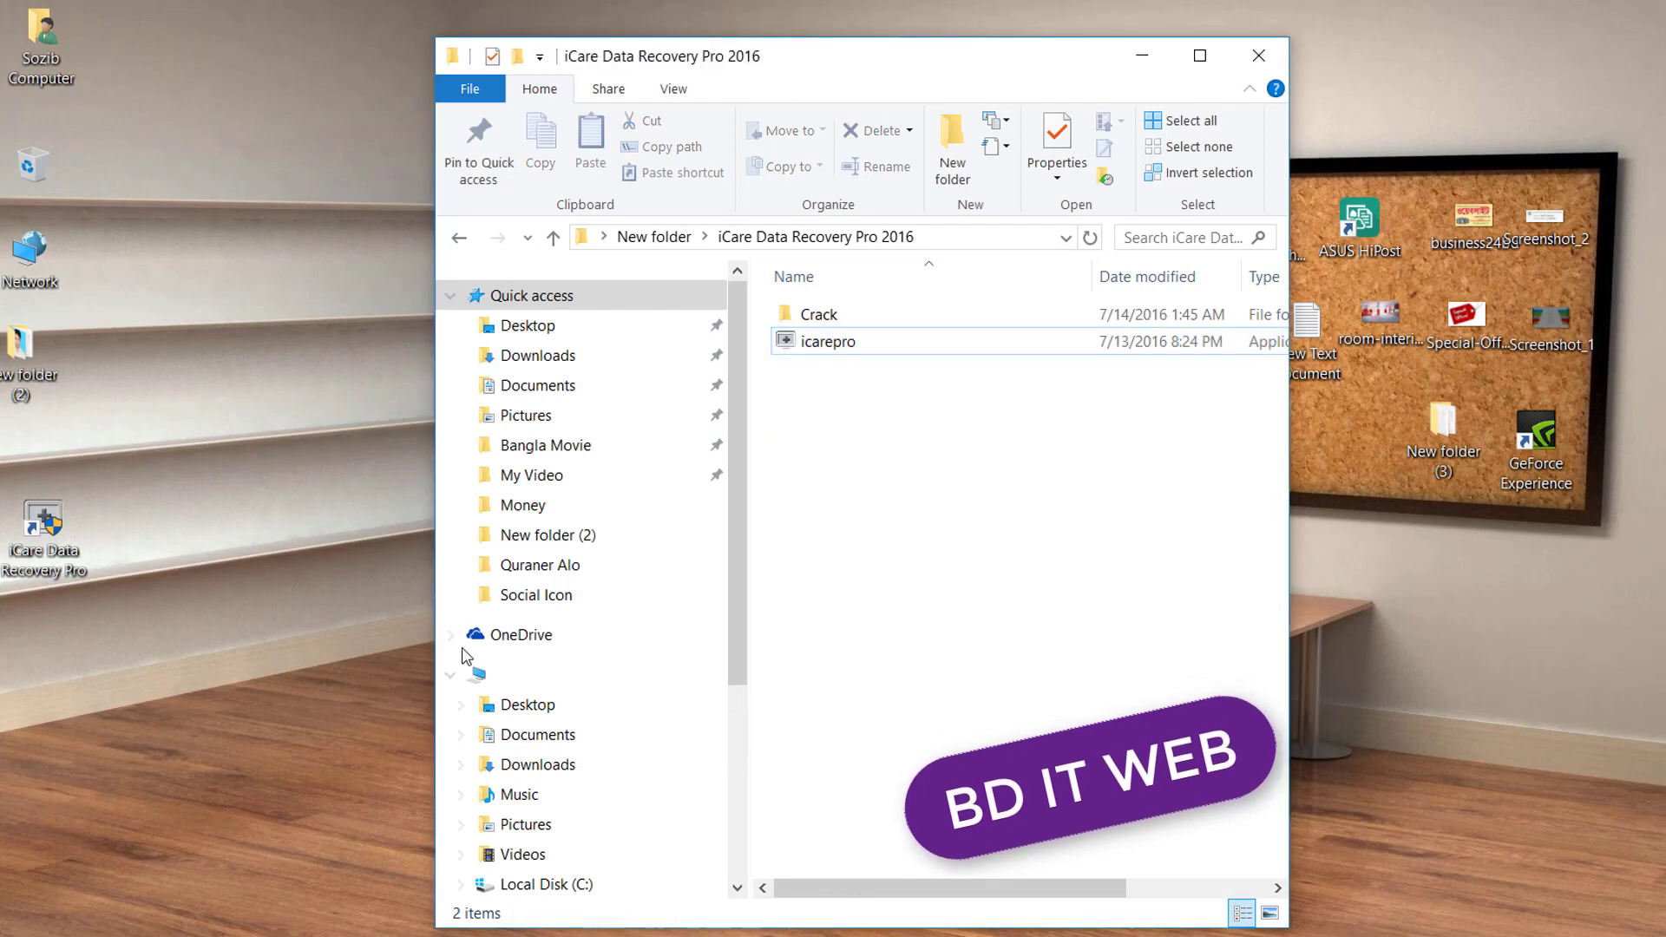
pyautogui.doubleClick(90, 578)
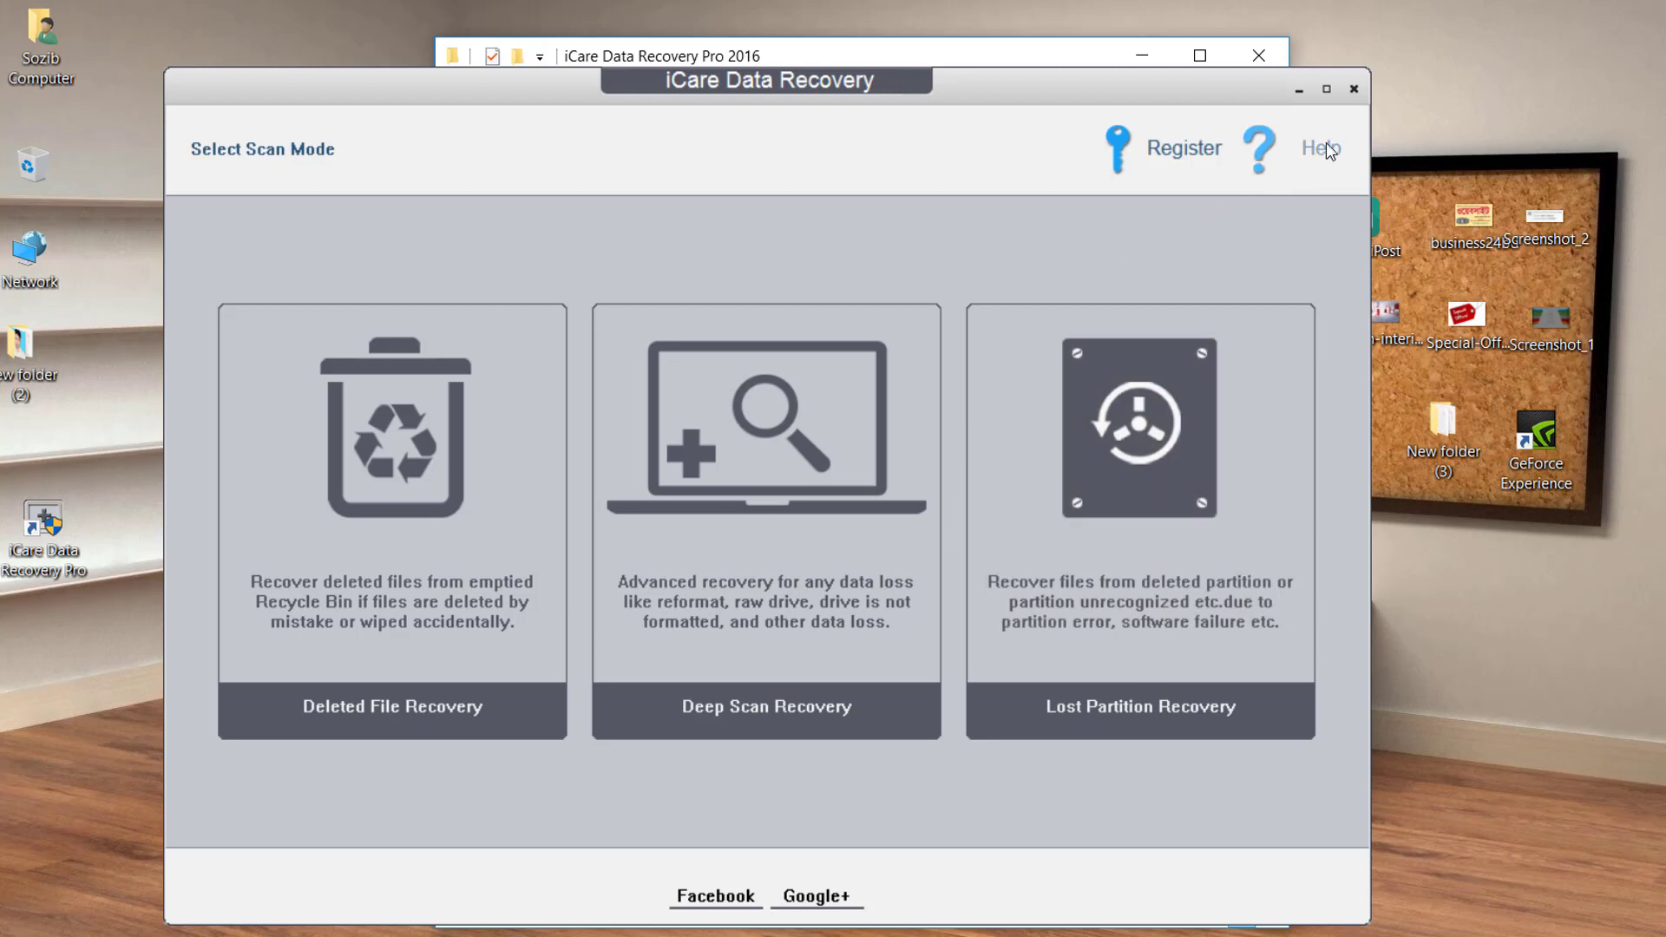
pyautogui.click(1046, 65)
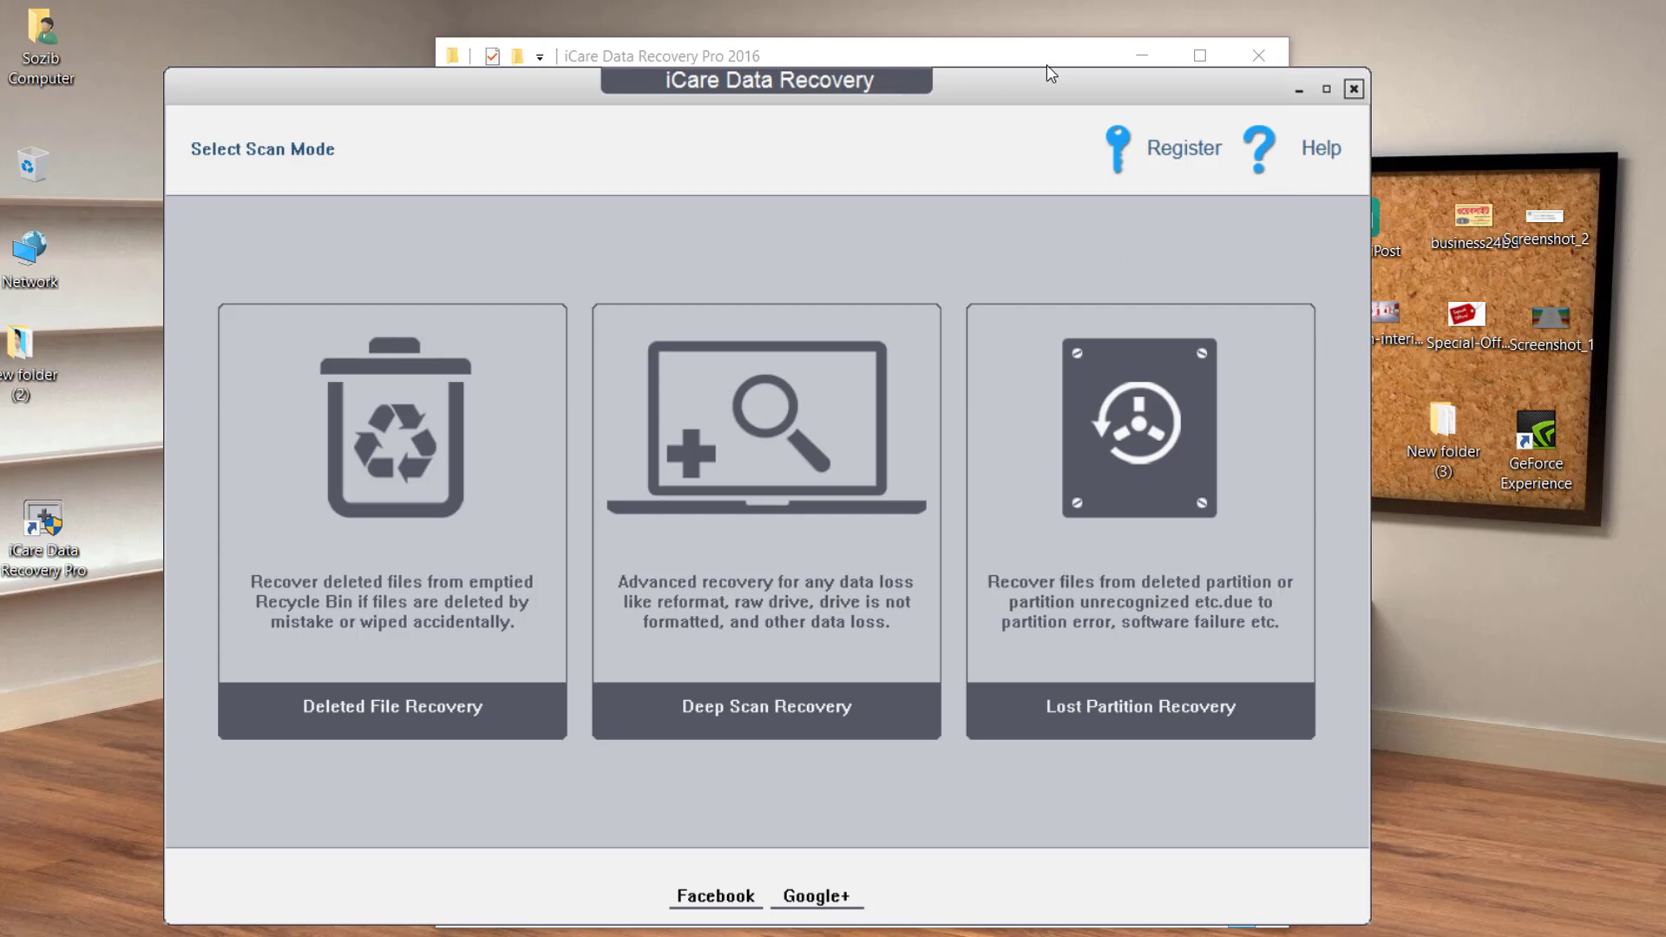
pyautogui.click(1353, 88)
pyautogui.click(685, 616)
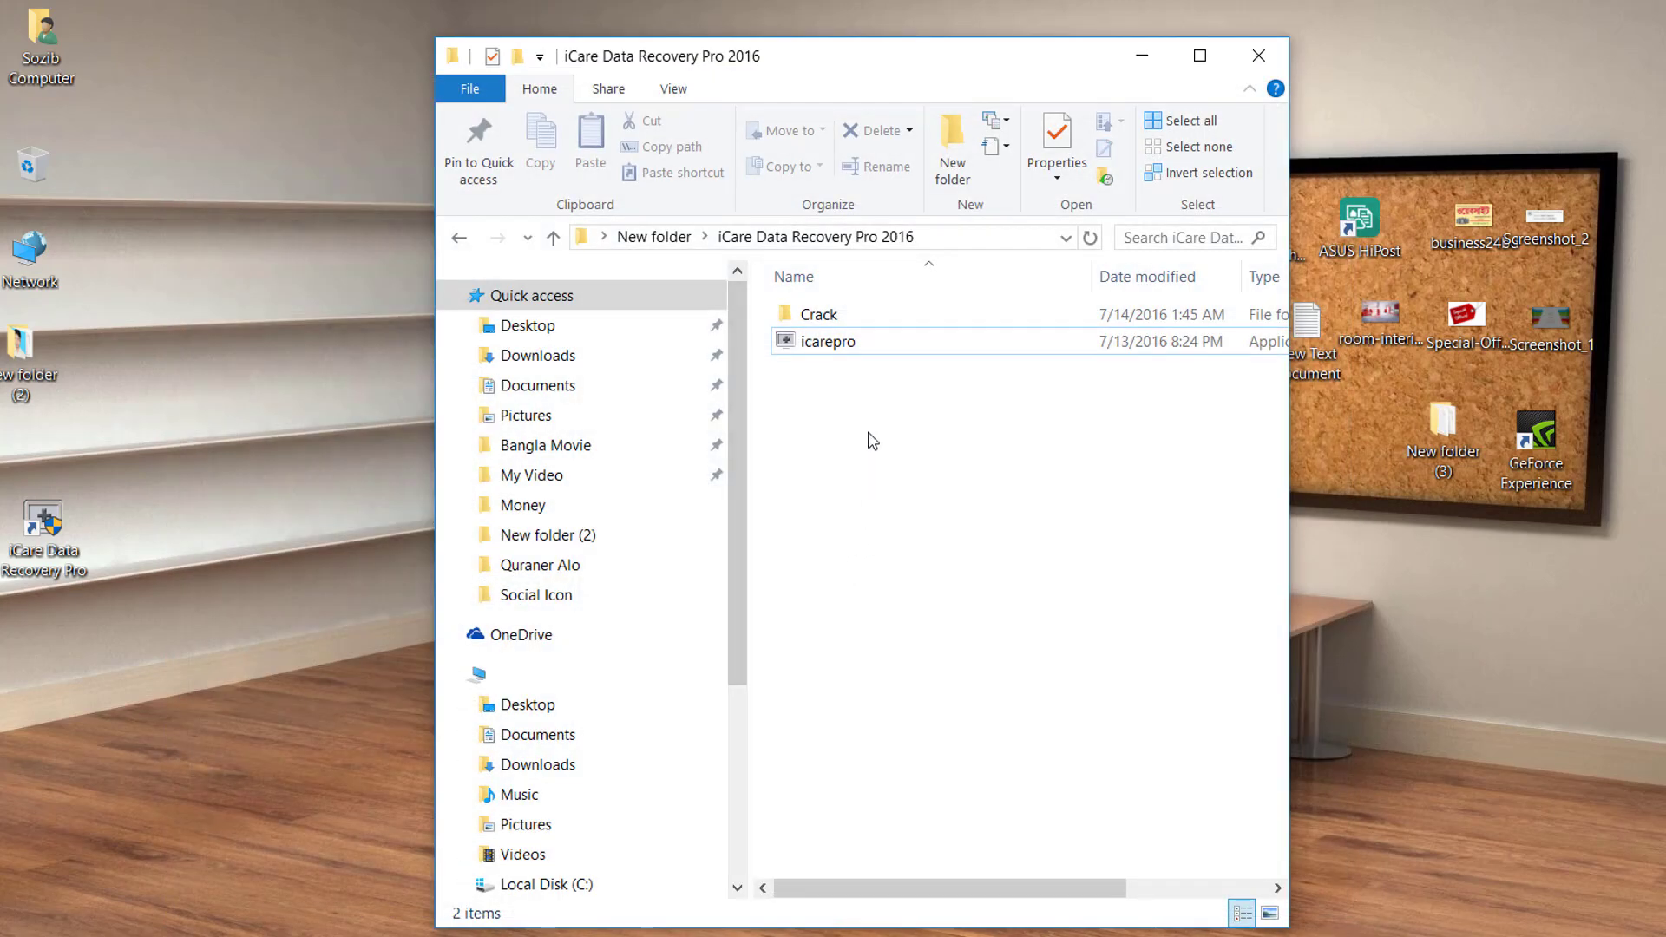
# Copy iCDR from the Crack folder, close Explorer, and drag the iCare shortcut to mid-desktop.
pyautogui.doubleClick(831, 319)
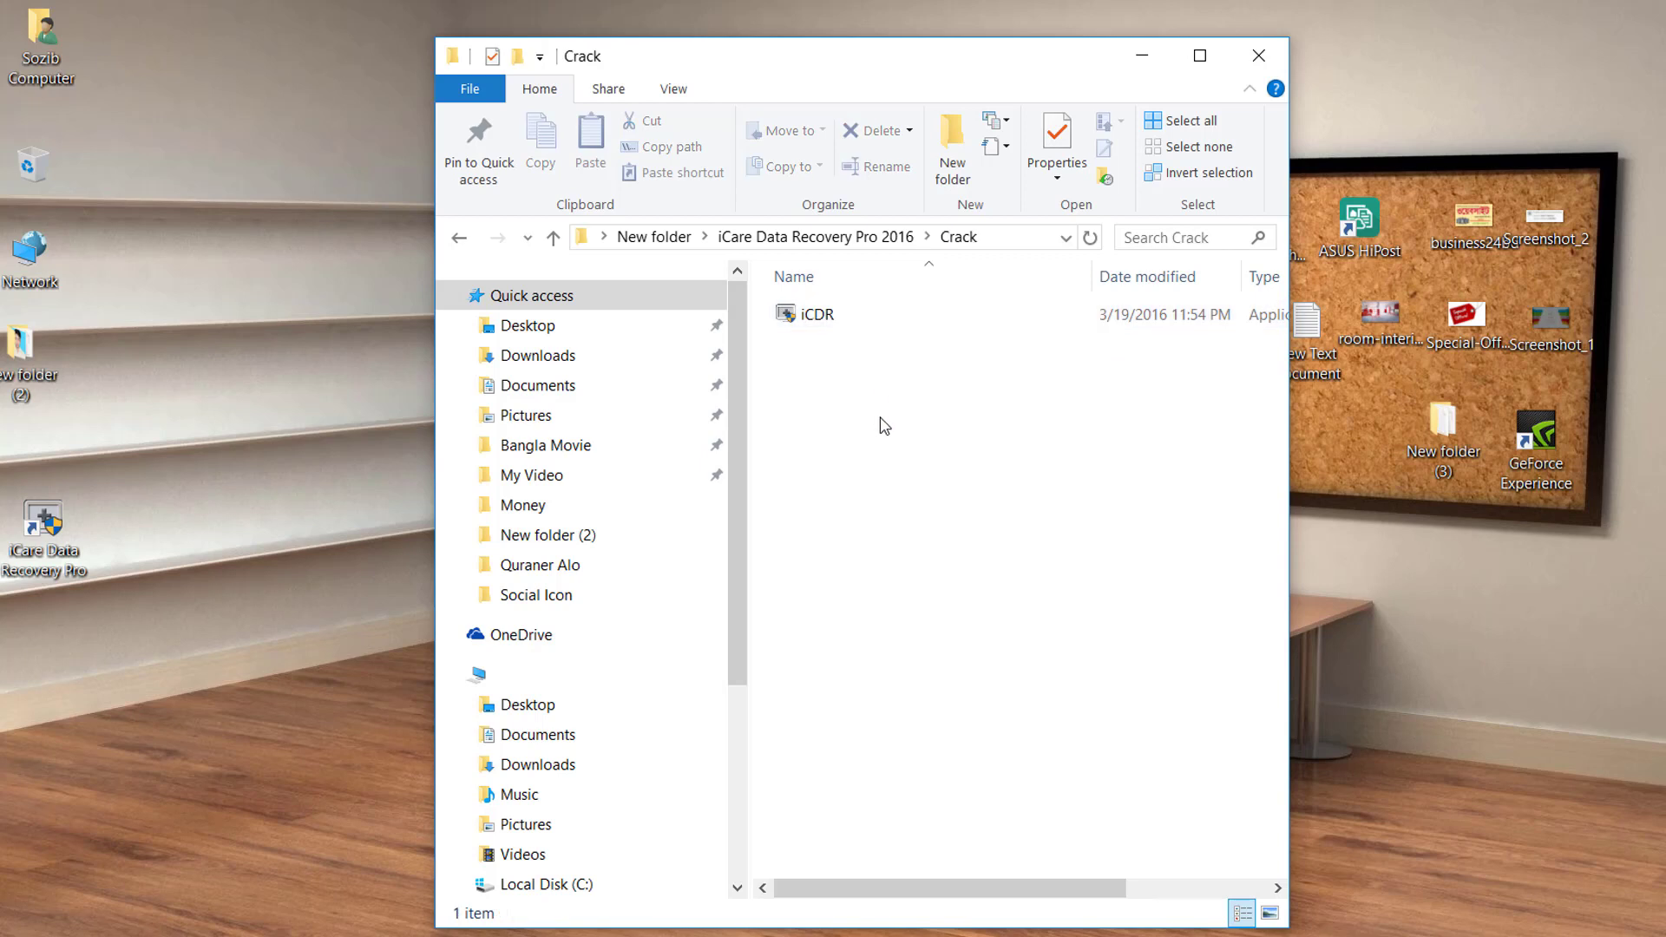
pyautogui.click(824, 313)
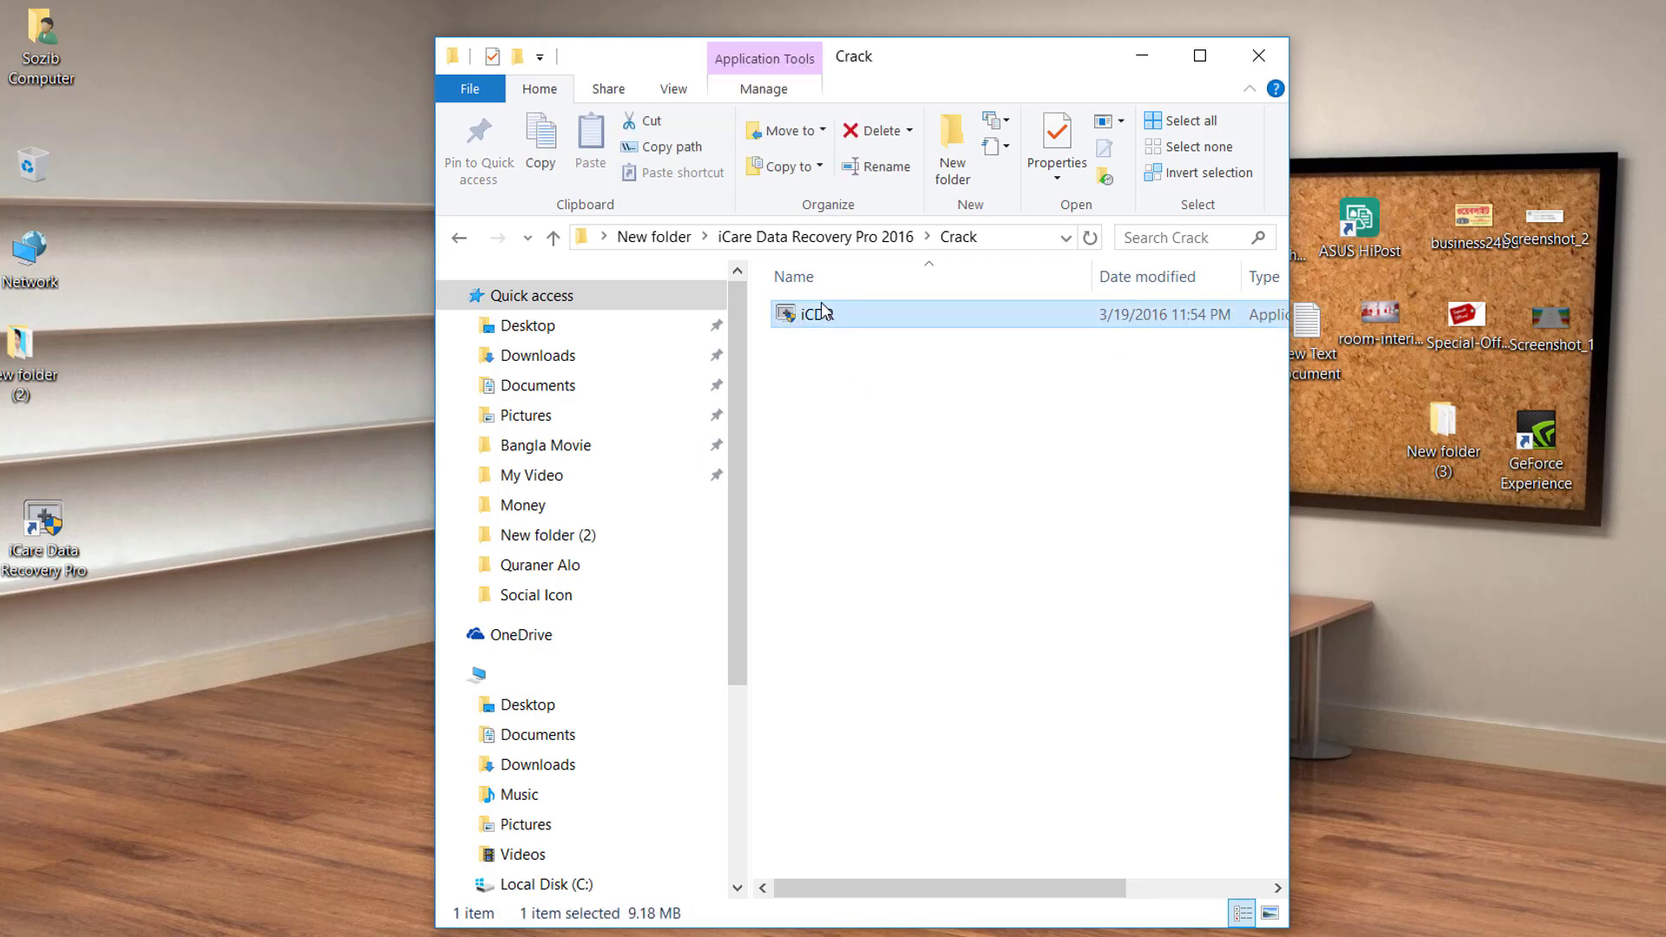
pyautogui.rightClick(824, 314)
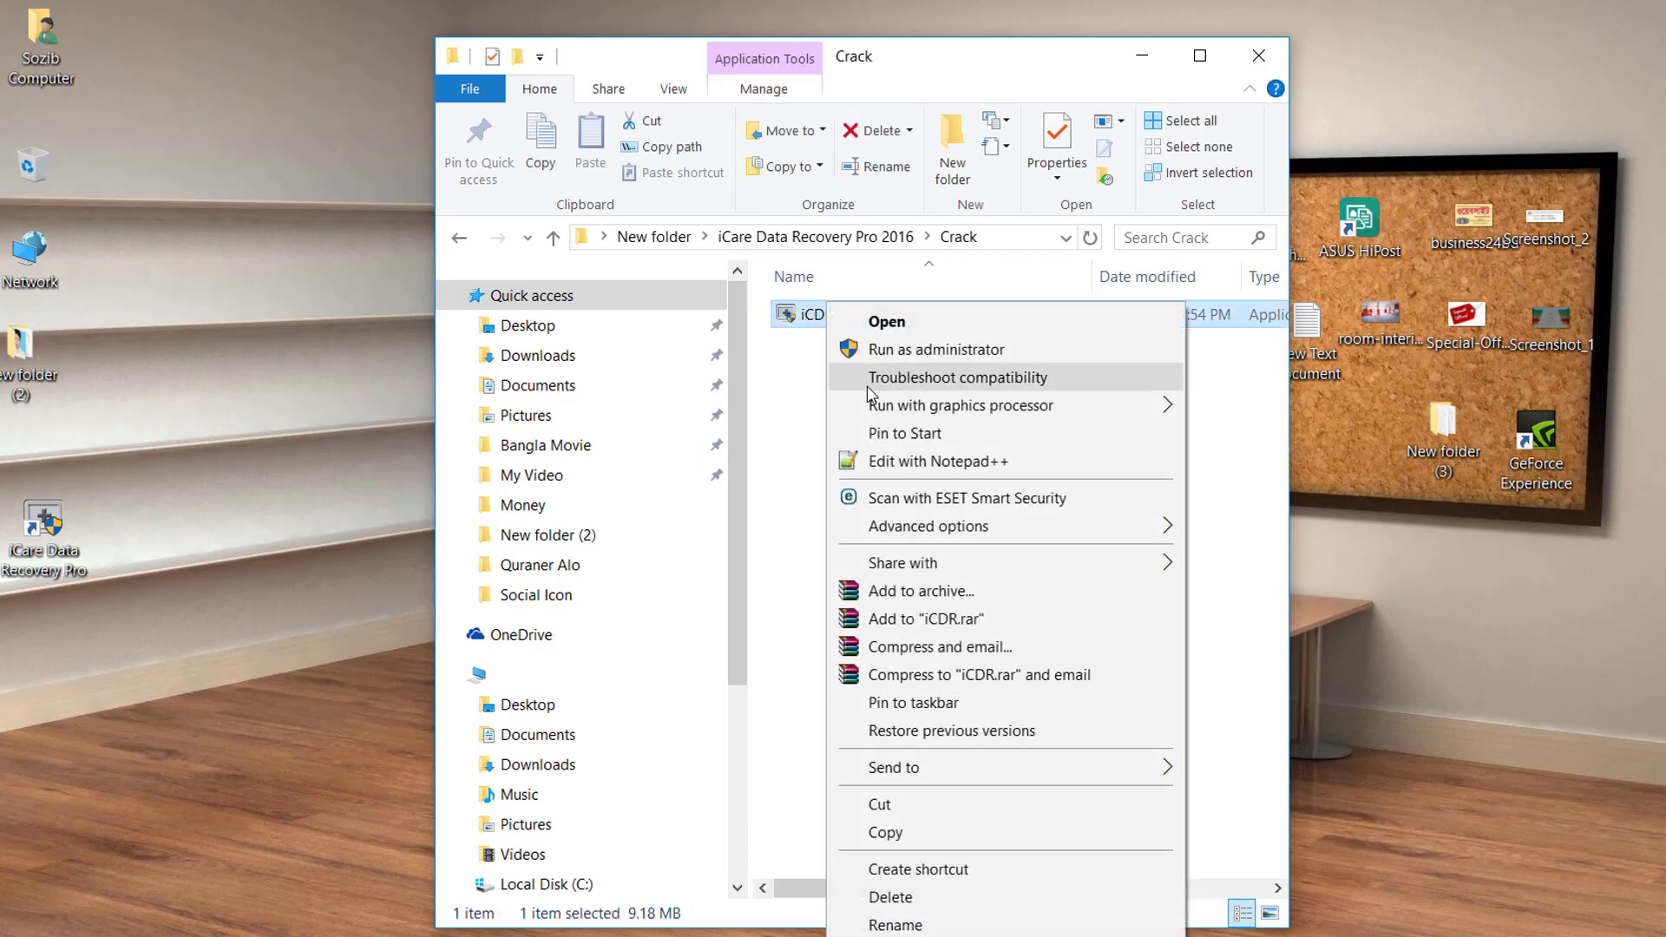
pyautogui.click(908, 835)
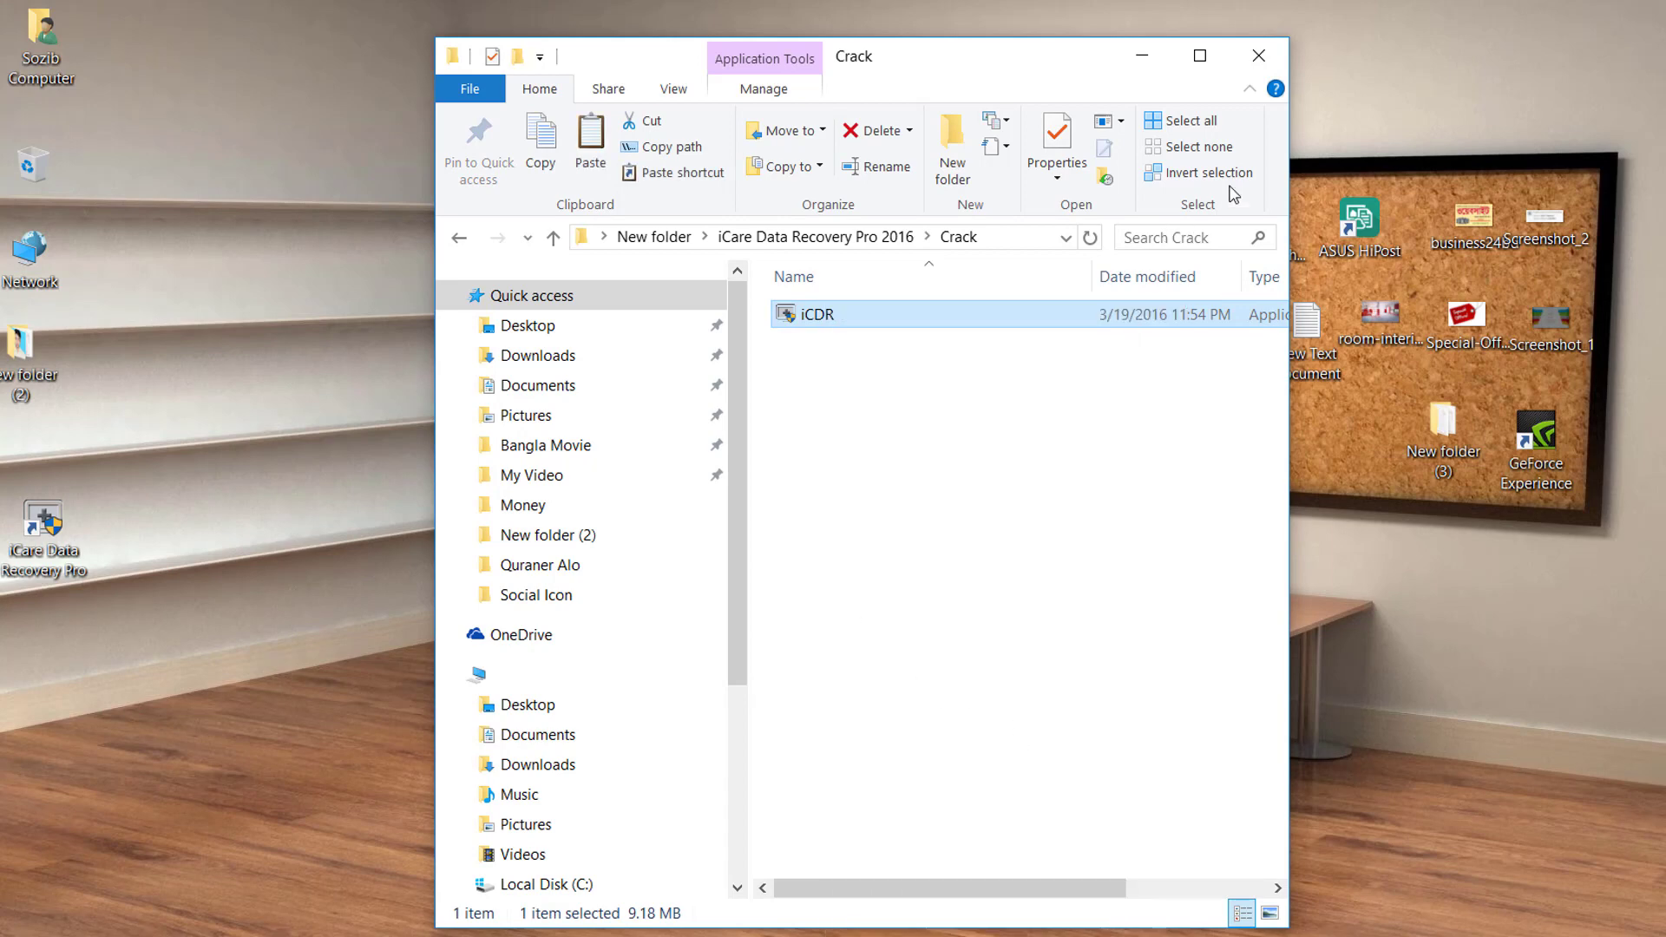
pyautogui.click(1259, 57)
pyautogui.moveTo(30, 575); pyautogui.dragTo(771, 698)
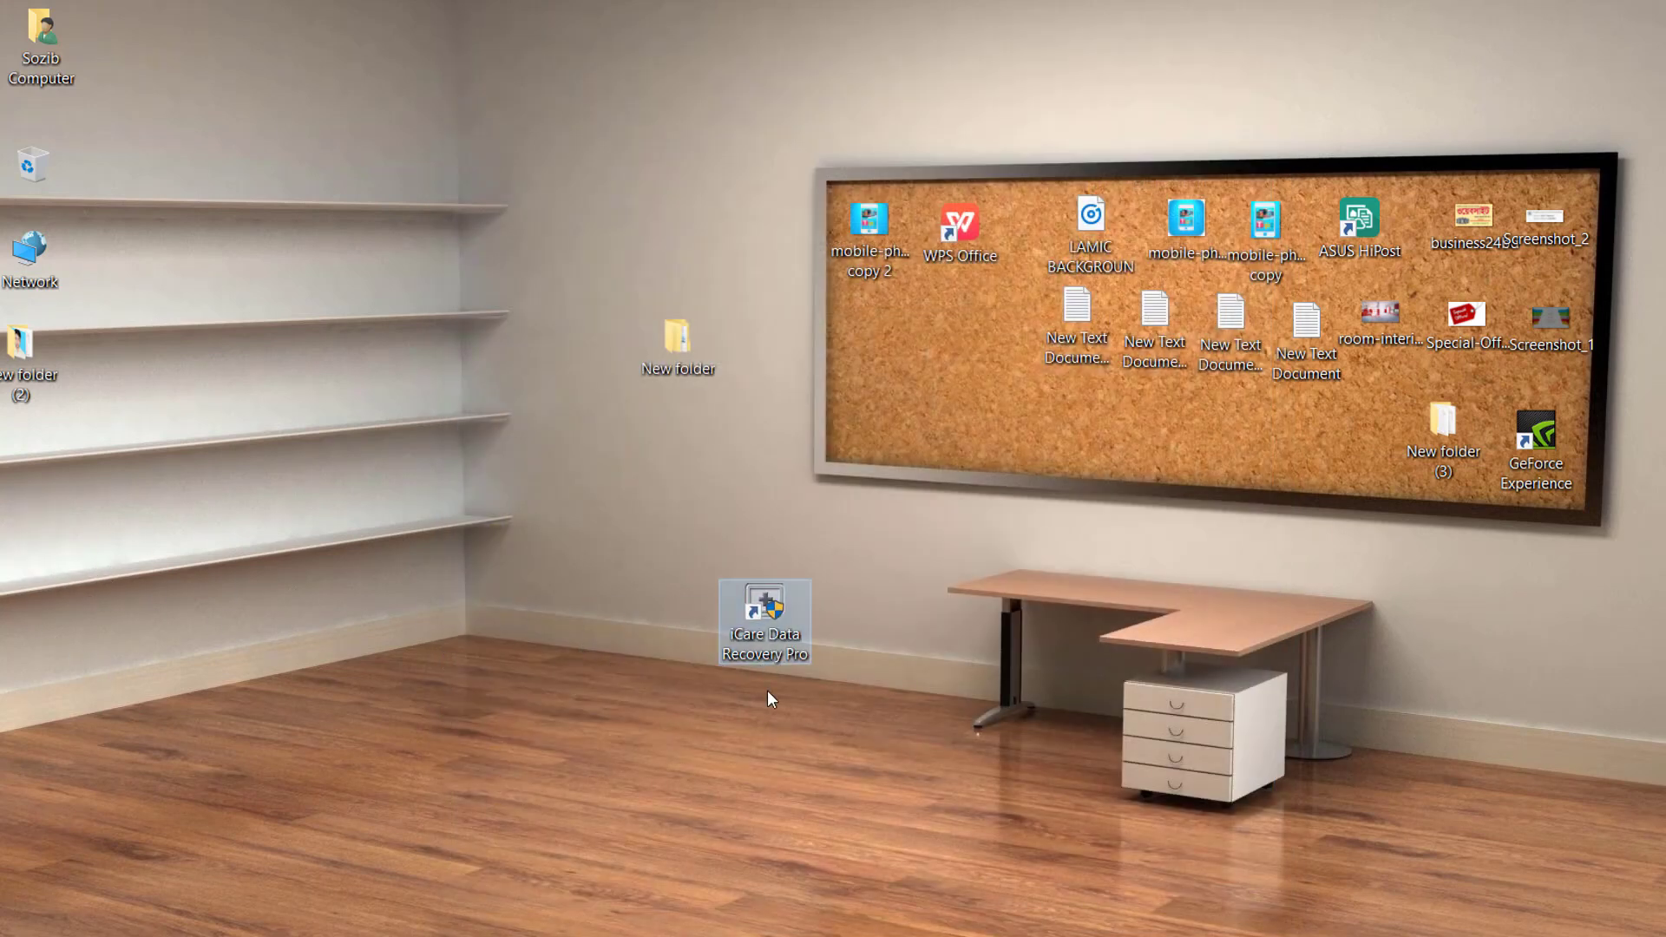
# Open the file location of the iCare Data Recovery Pro entry from the Start menu.
pyautogui.rightClick(784, 648)
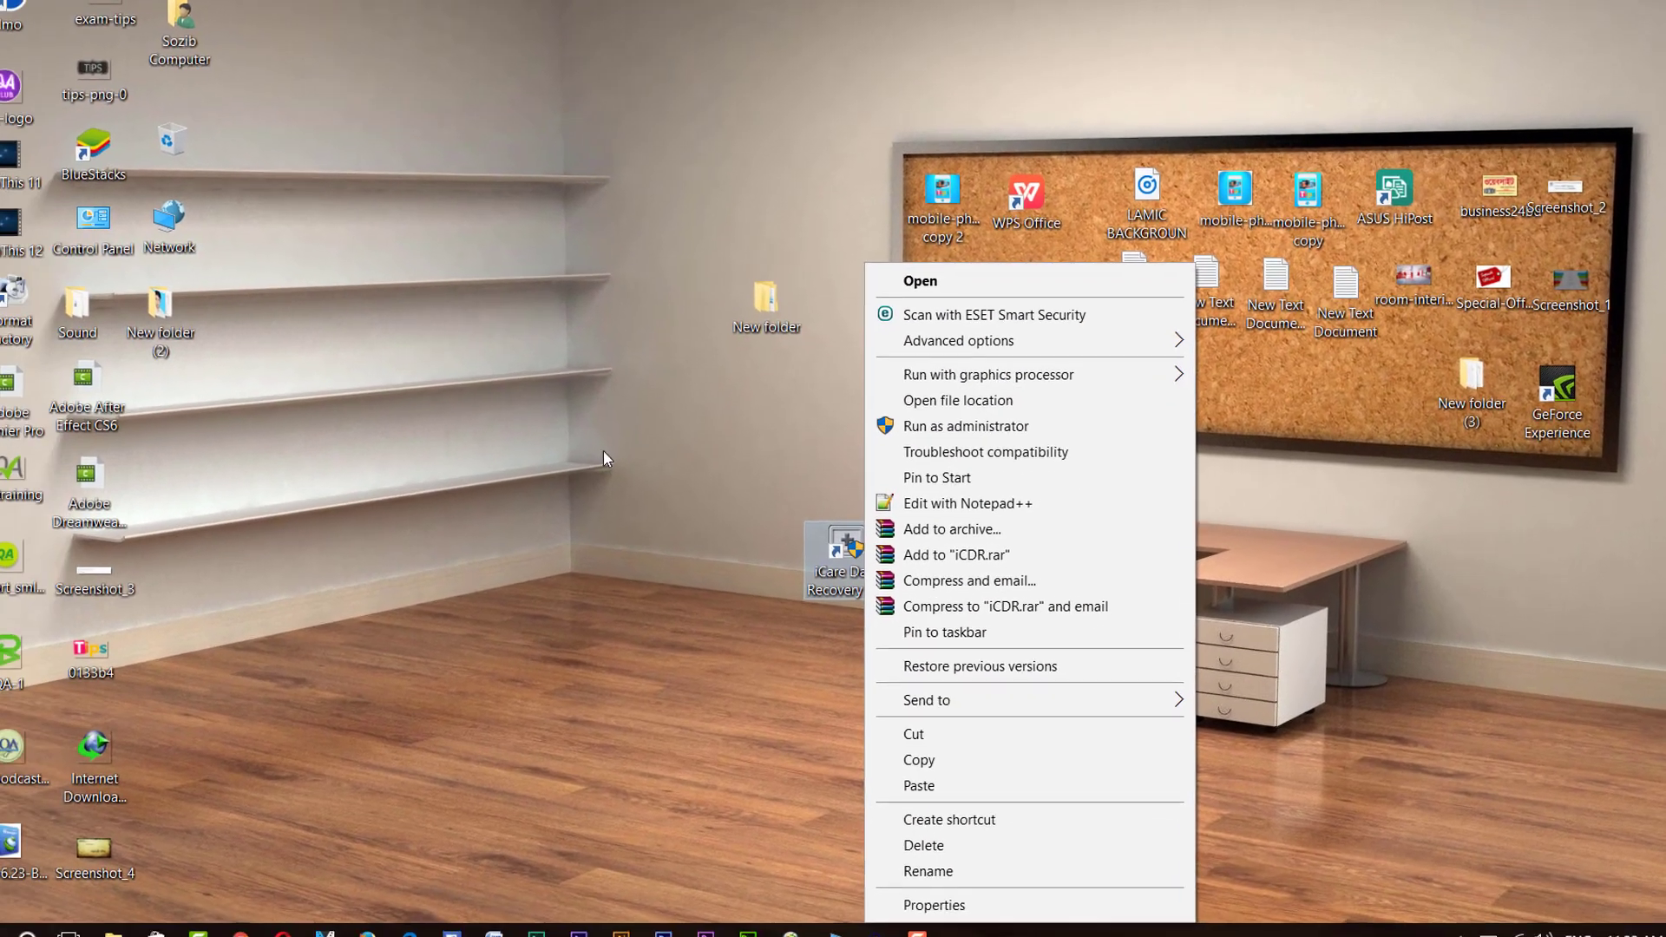
pyautogui.click(132, 483)
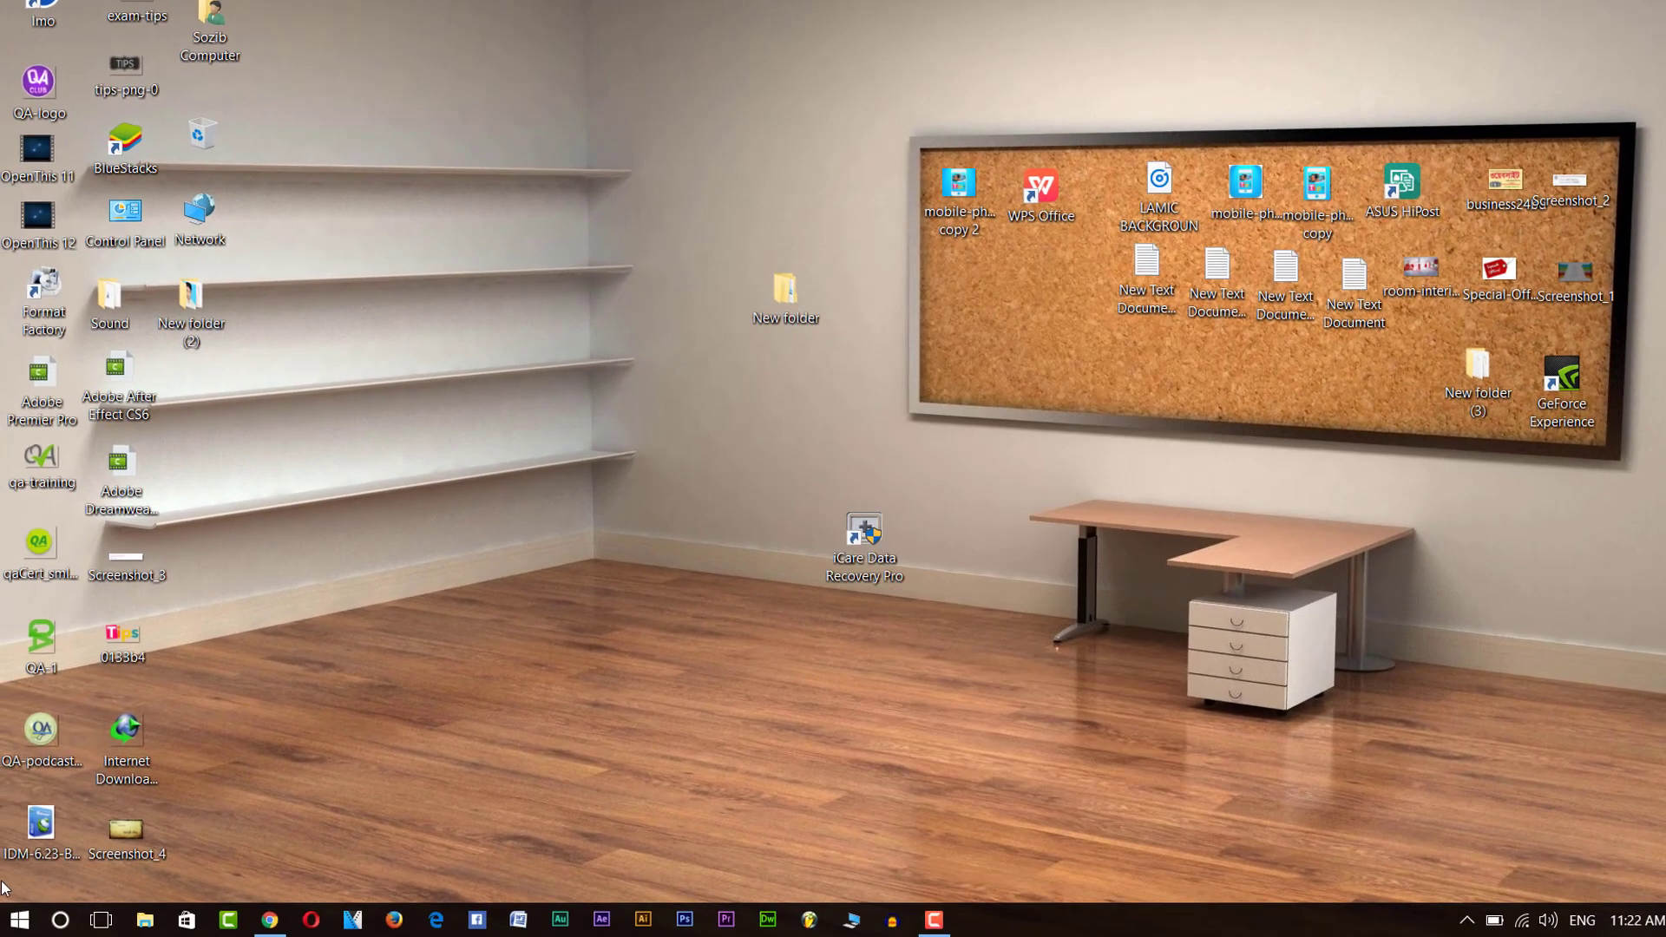
pyautogui.click(21, 923)
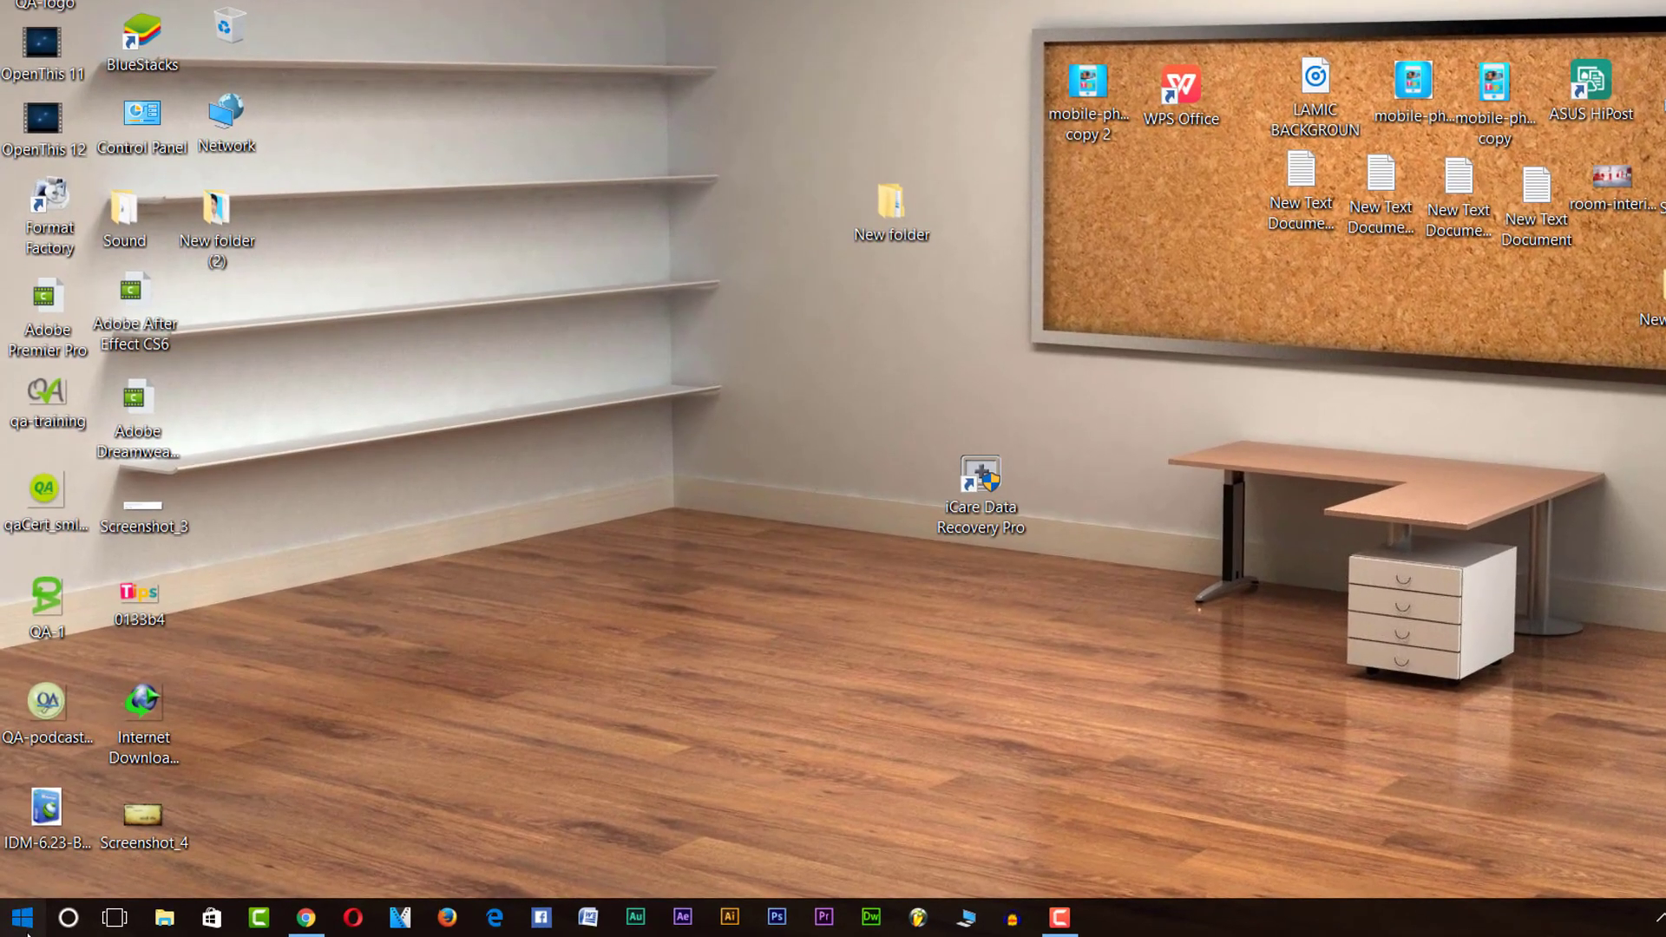
pyautogui.click(19, 922)
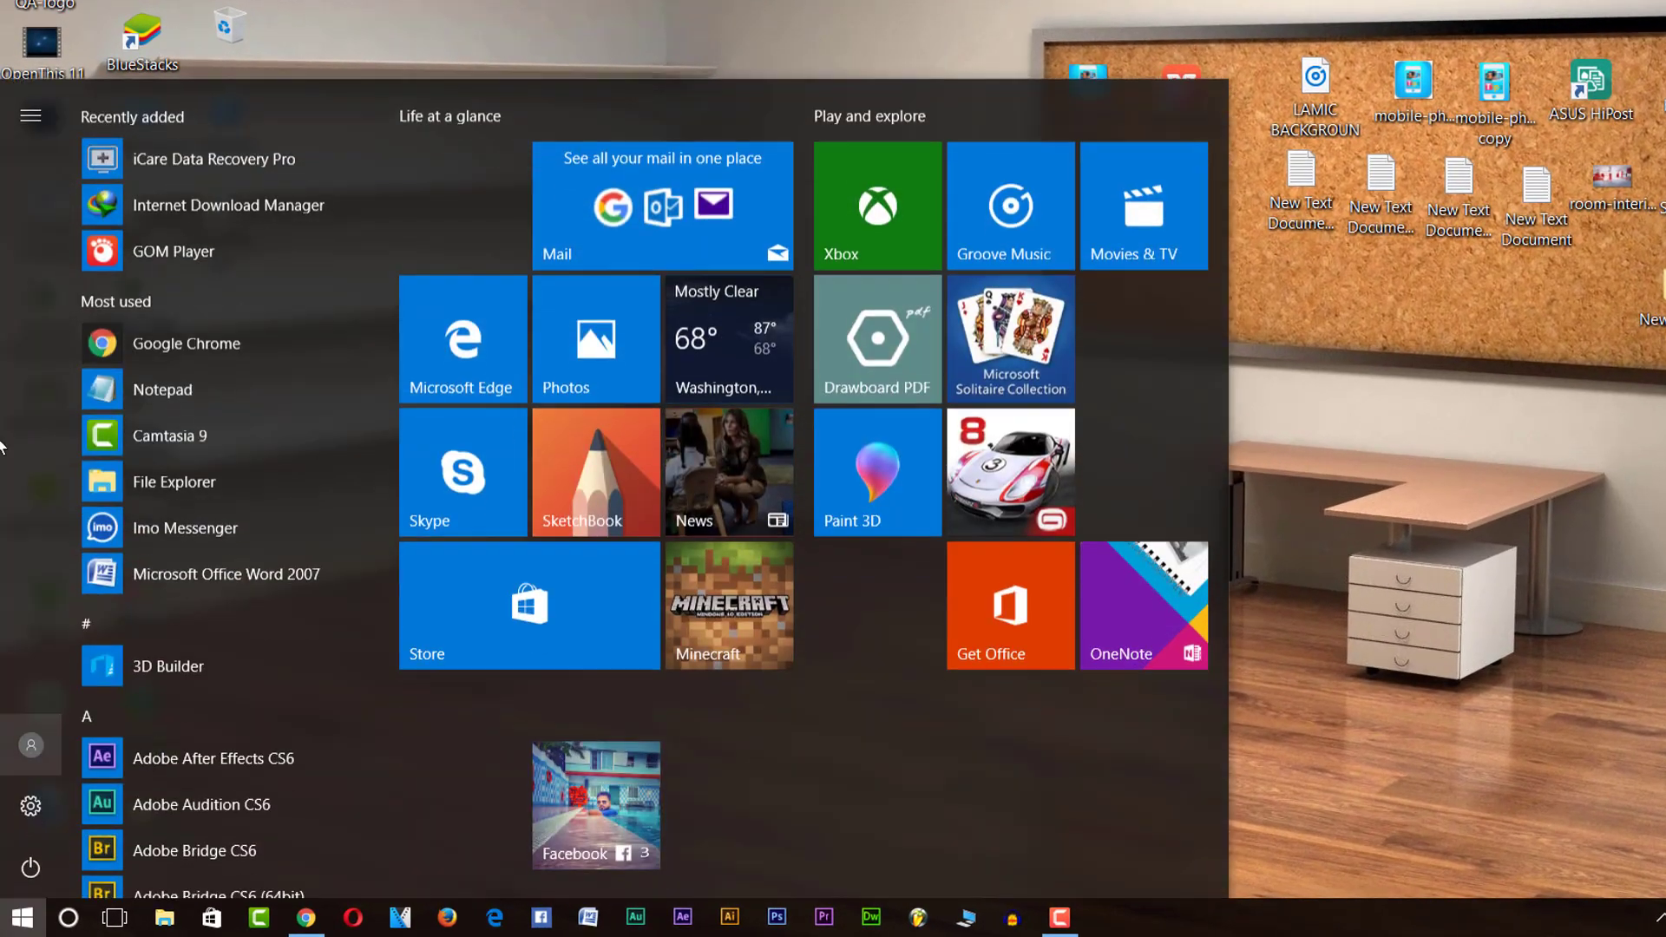
pyautogui.rightClick(258, 163)
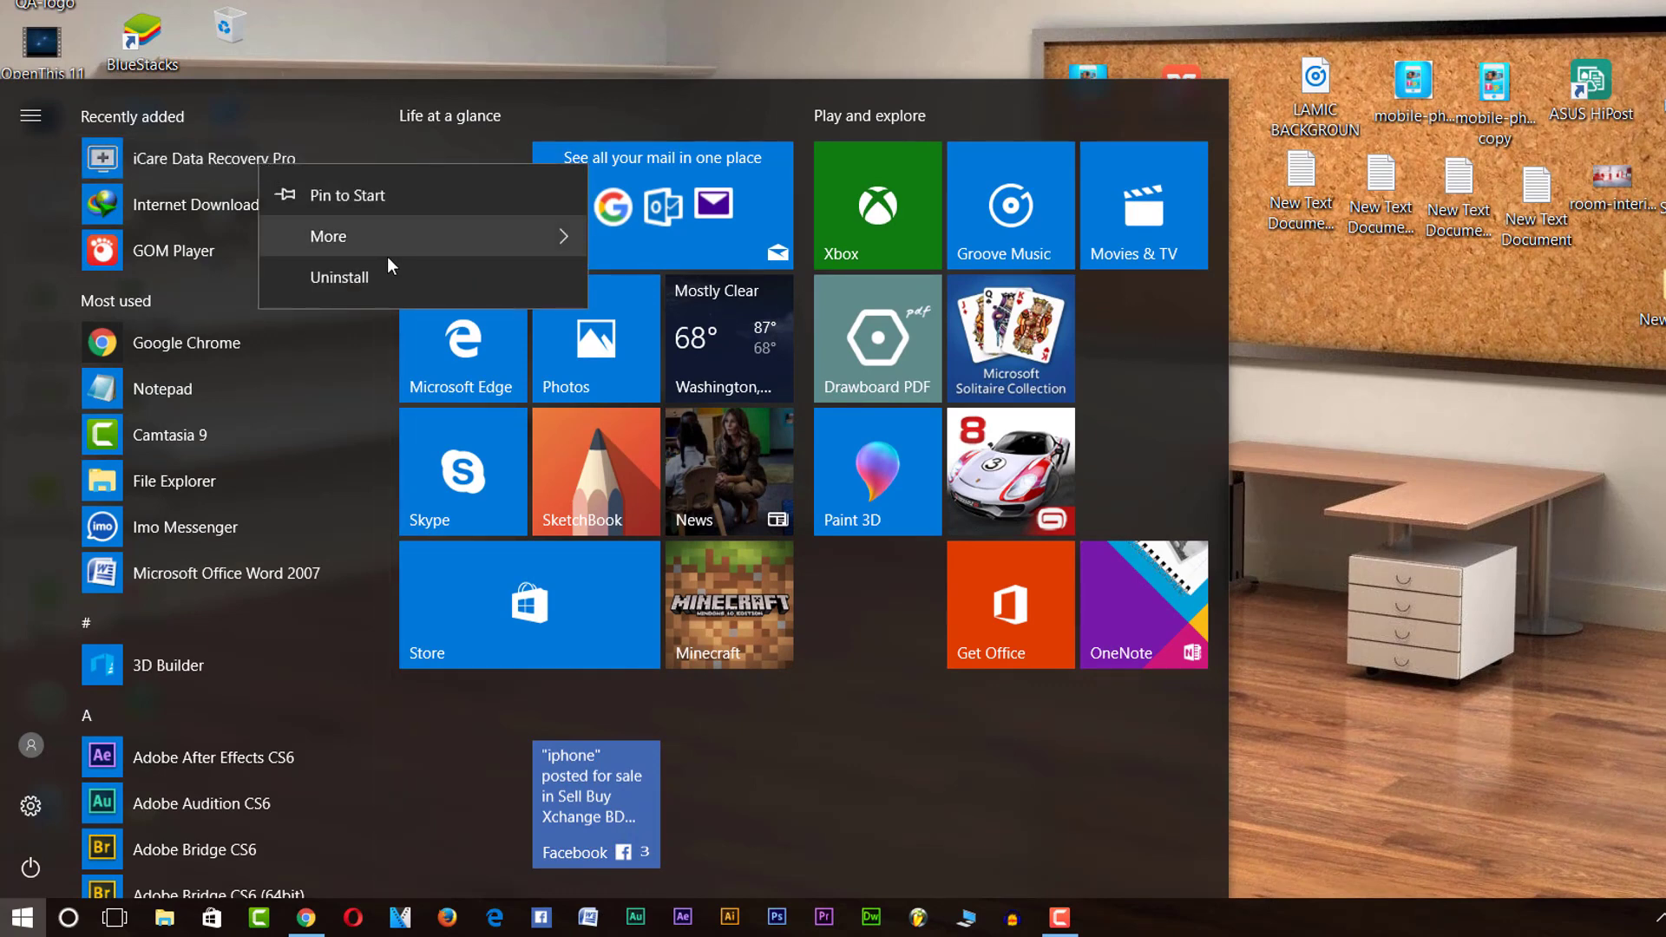
pyautogui.moveTo(394, 233)
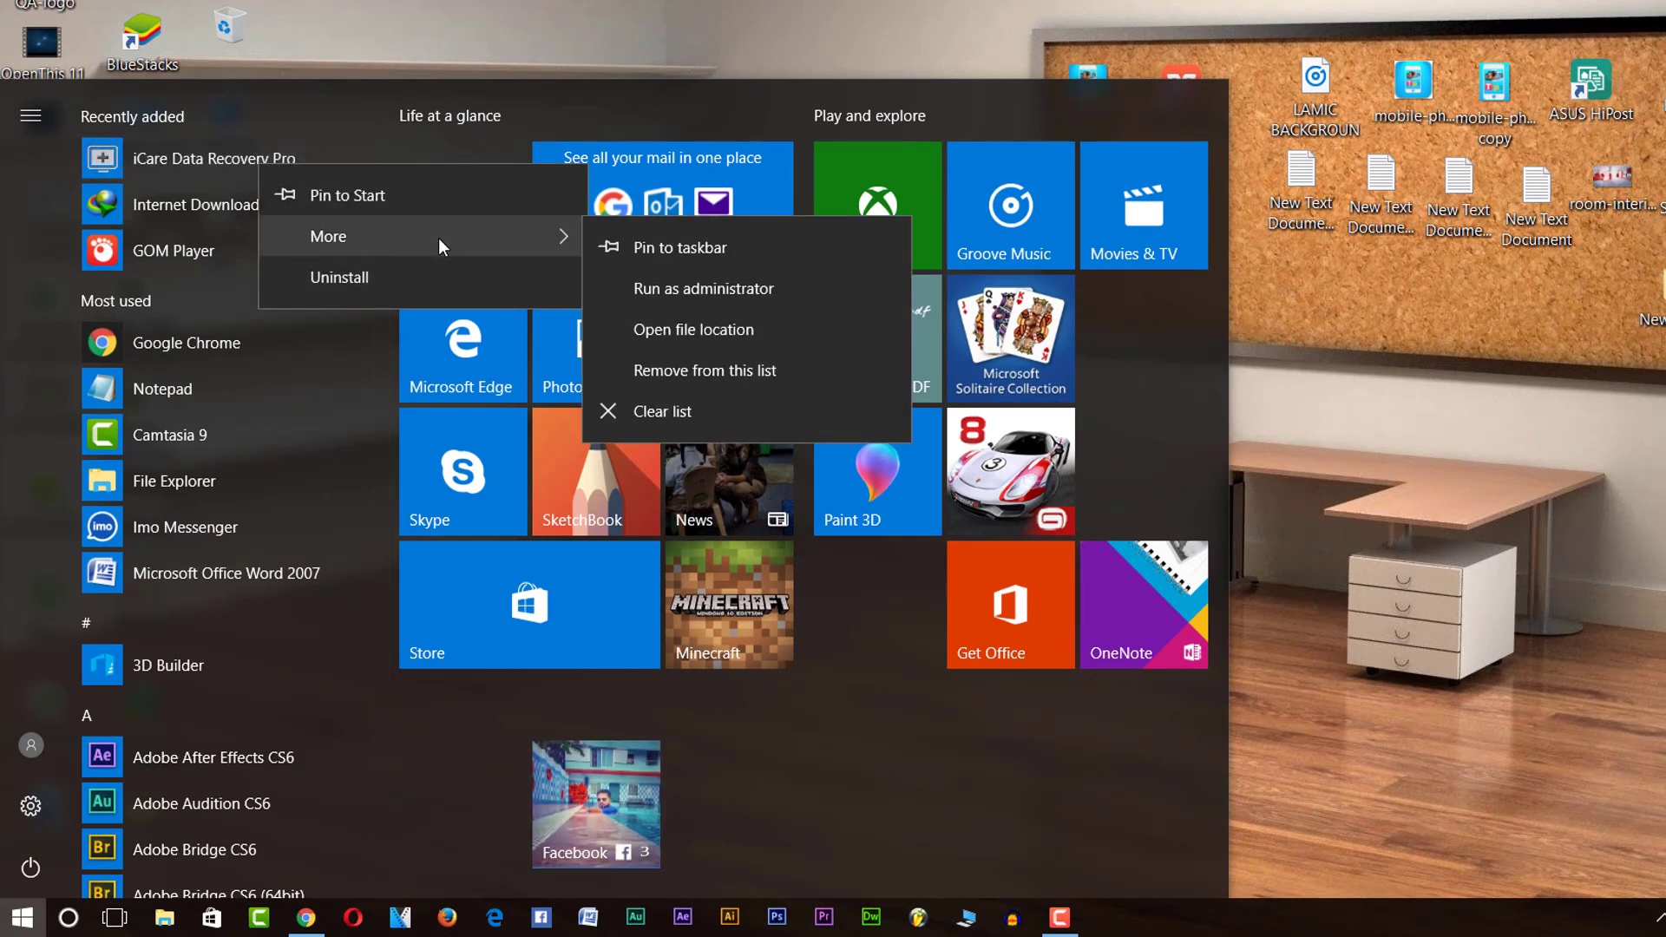
pyautogui.click(732, 331)
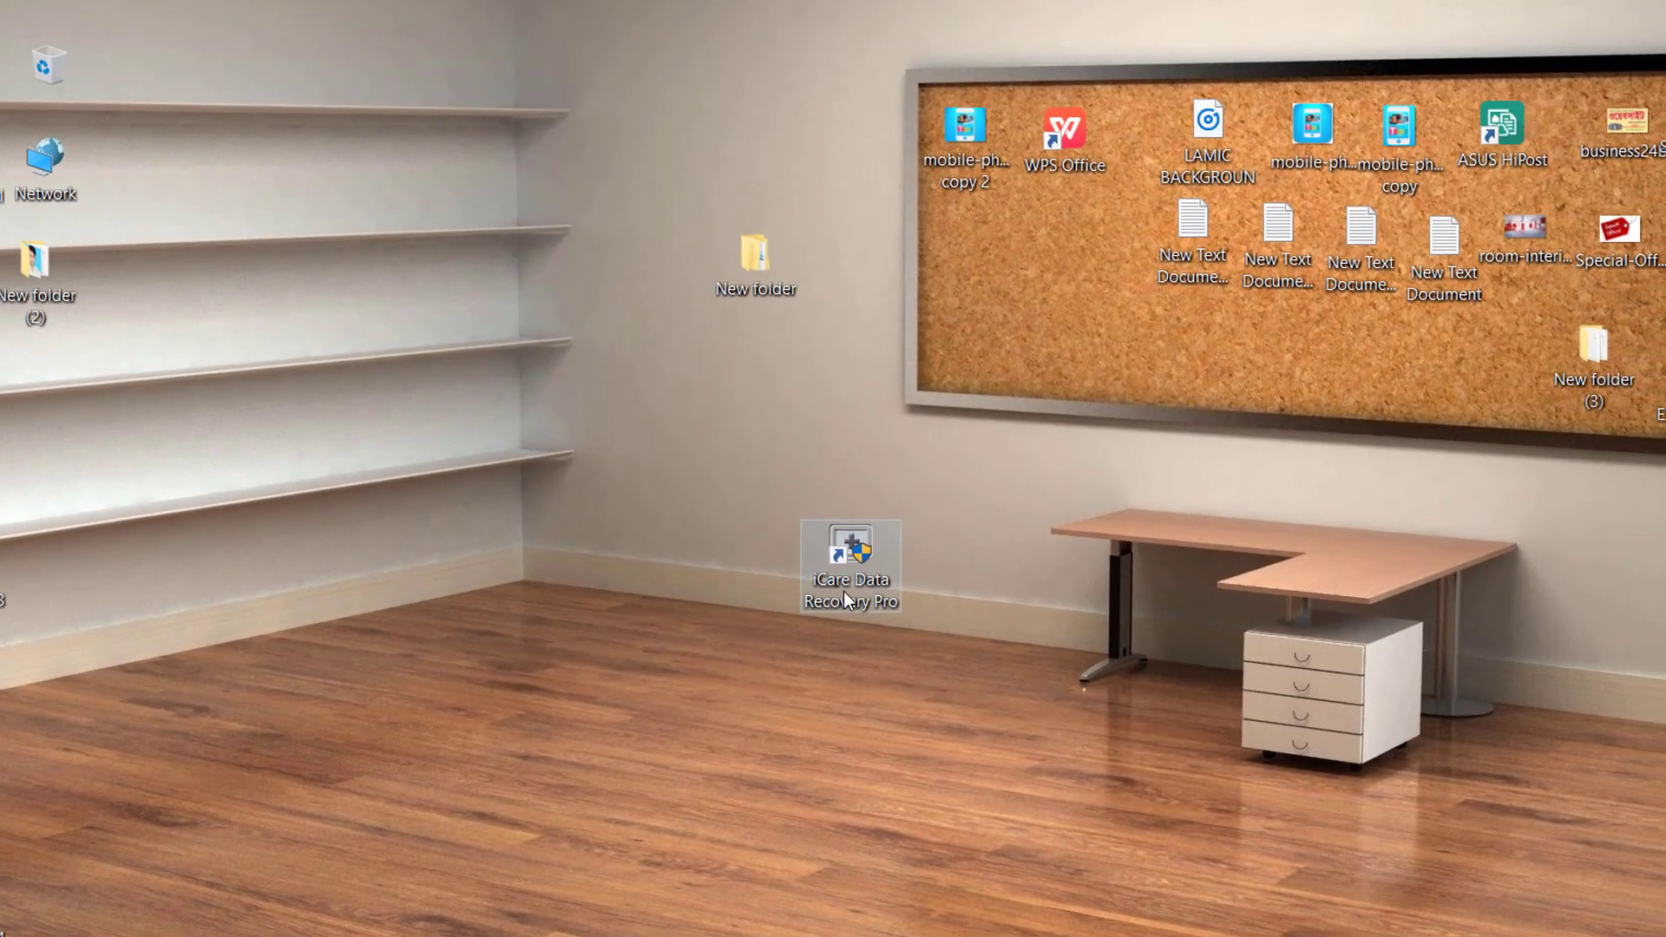
# Open the desktop shortcut's file location, the iCare folder under Program Files (x86).
pyautogui.doubleClick(843, 590)
pyautogui.hotkey('shift', 'F10')
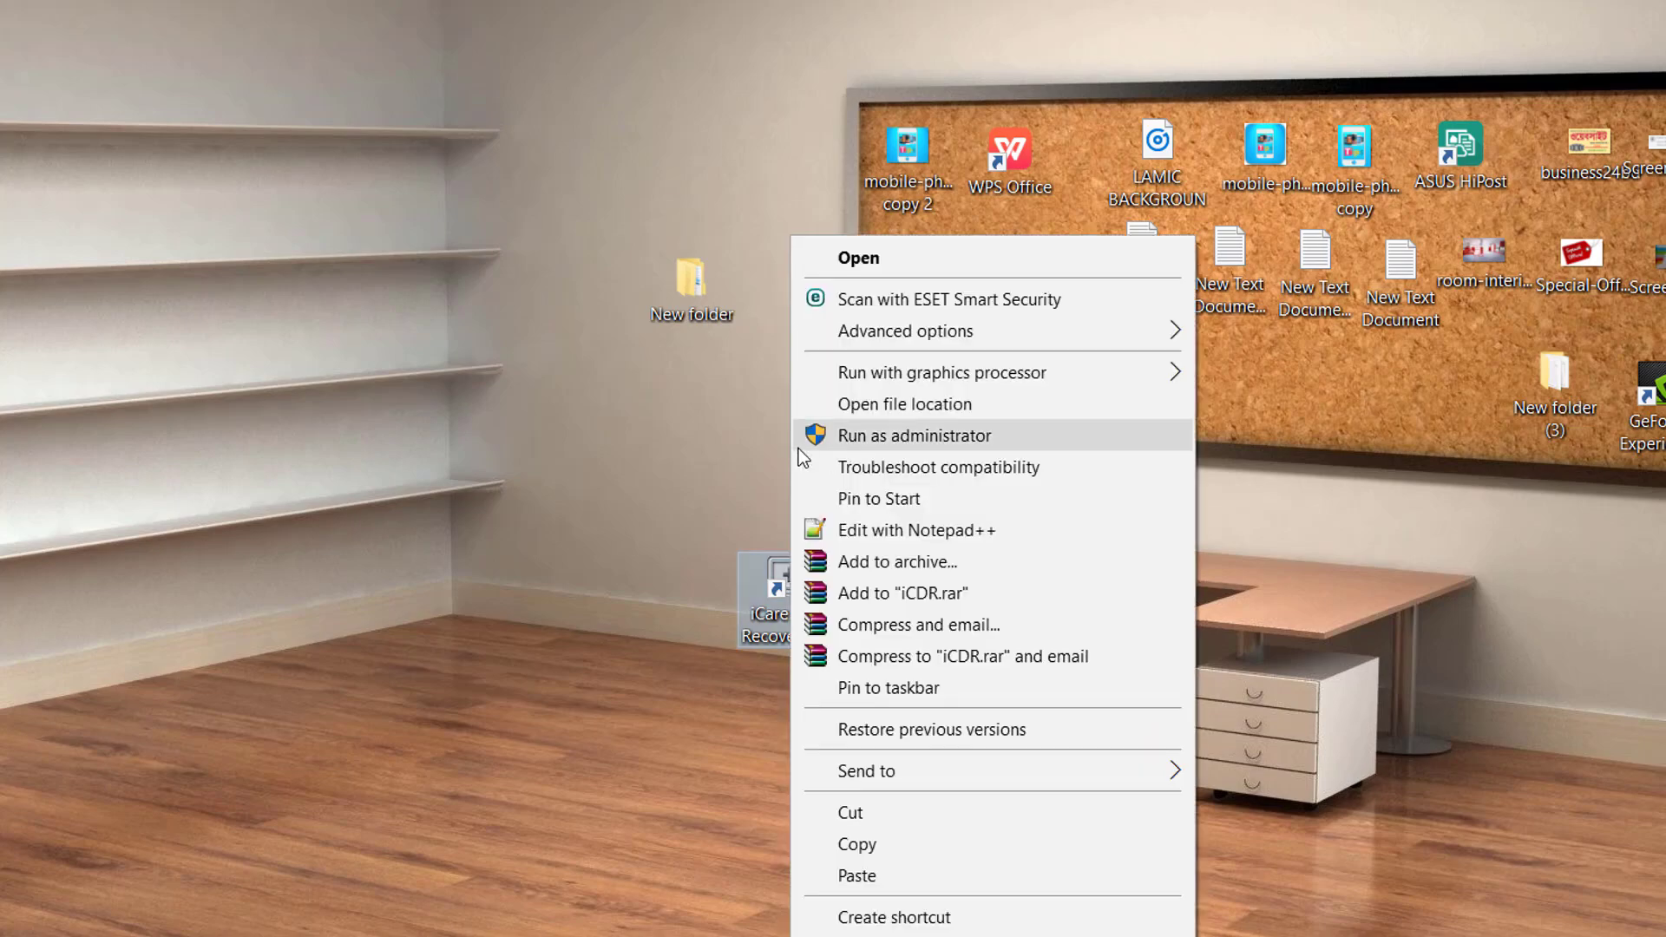
pyautogui.click(998, 404)
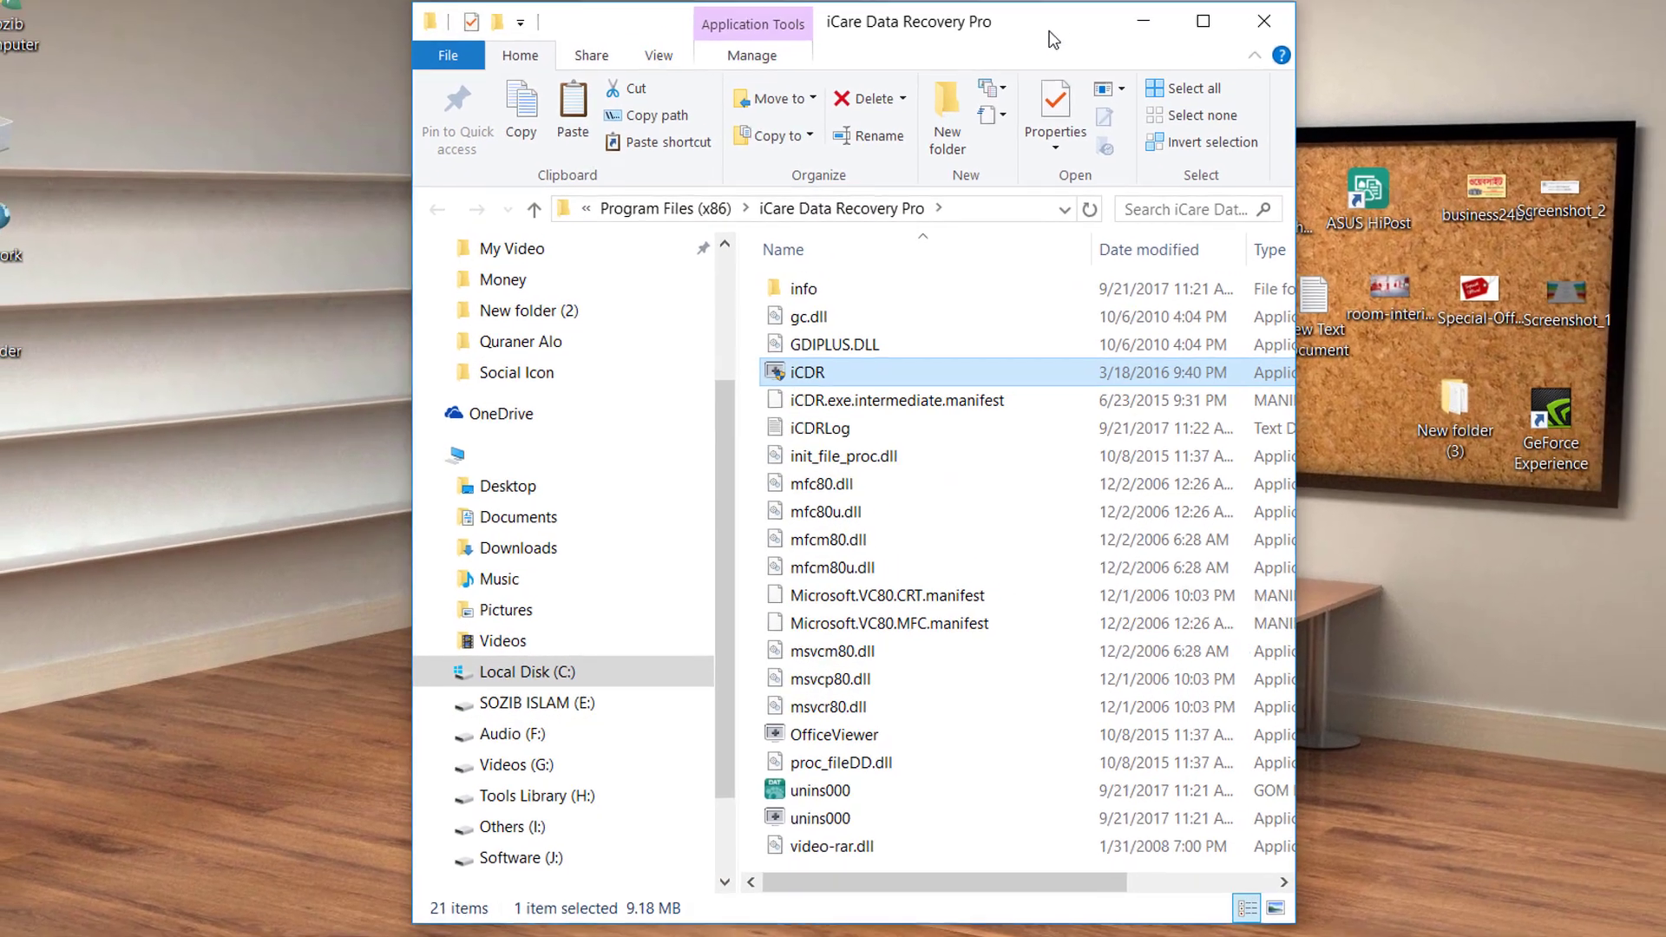
# Open New folder > iCare Data Recovery Pro 2016 > Crack beside the installation folder.
pyautogui.doubleClick(1107, 1)
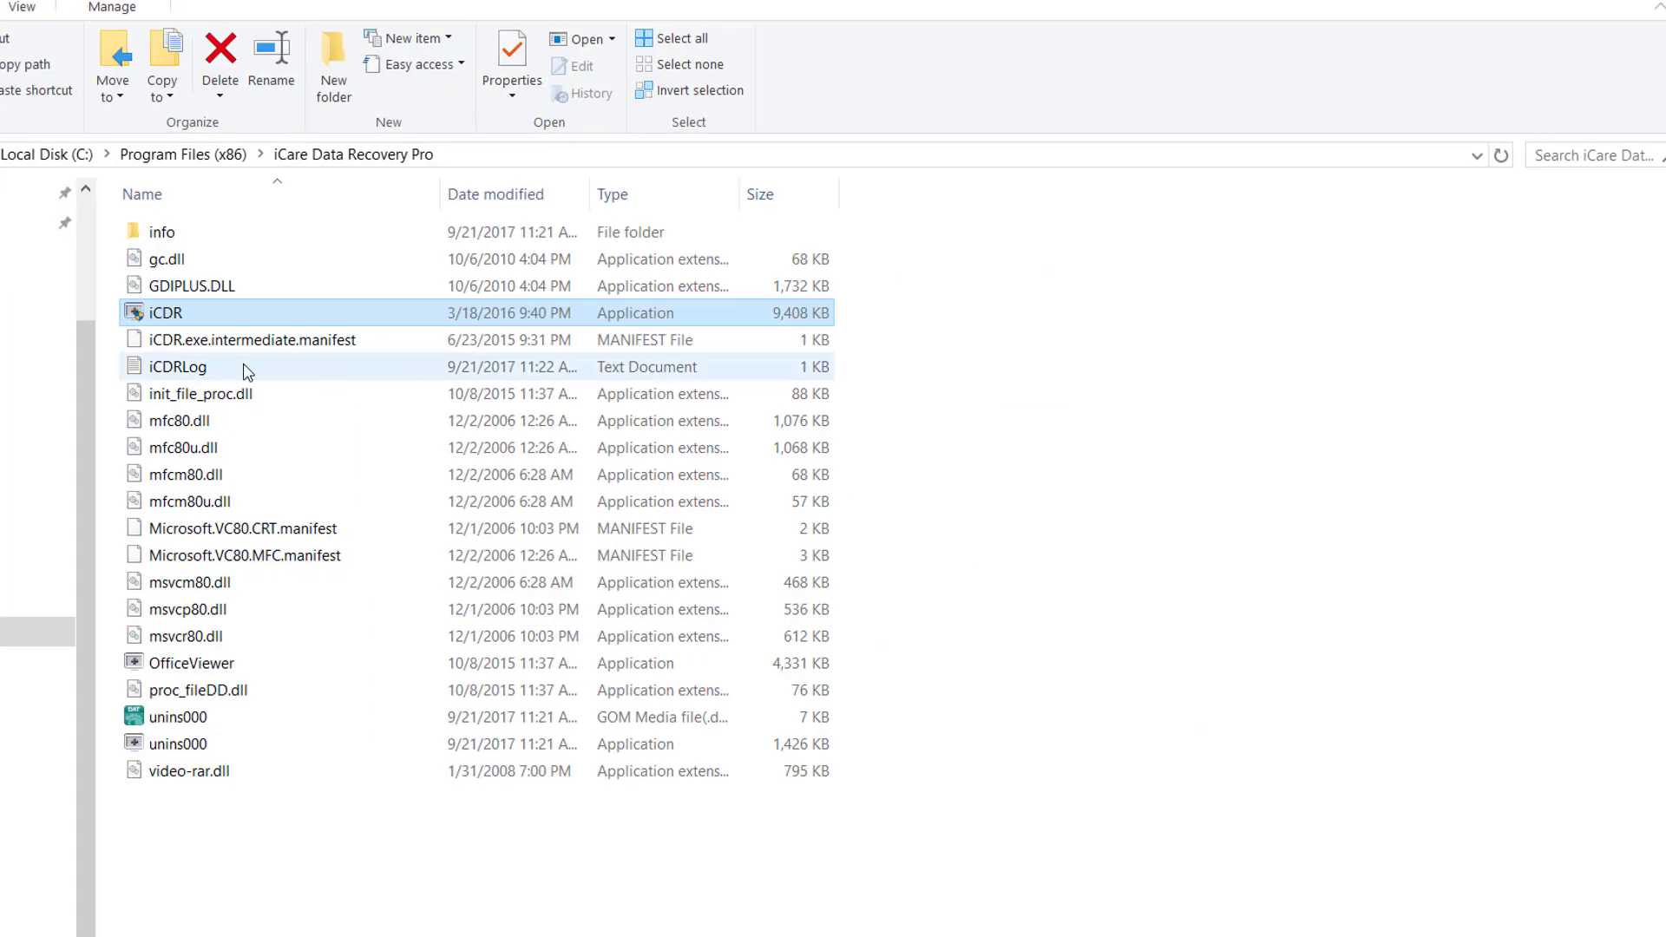
pyautogui.click(1096, 482)
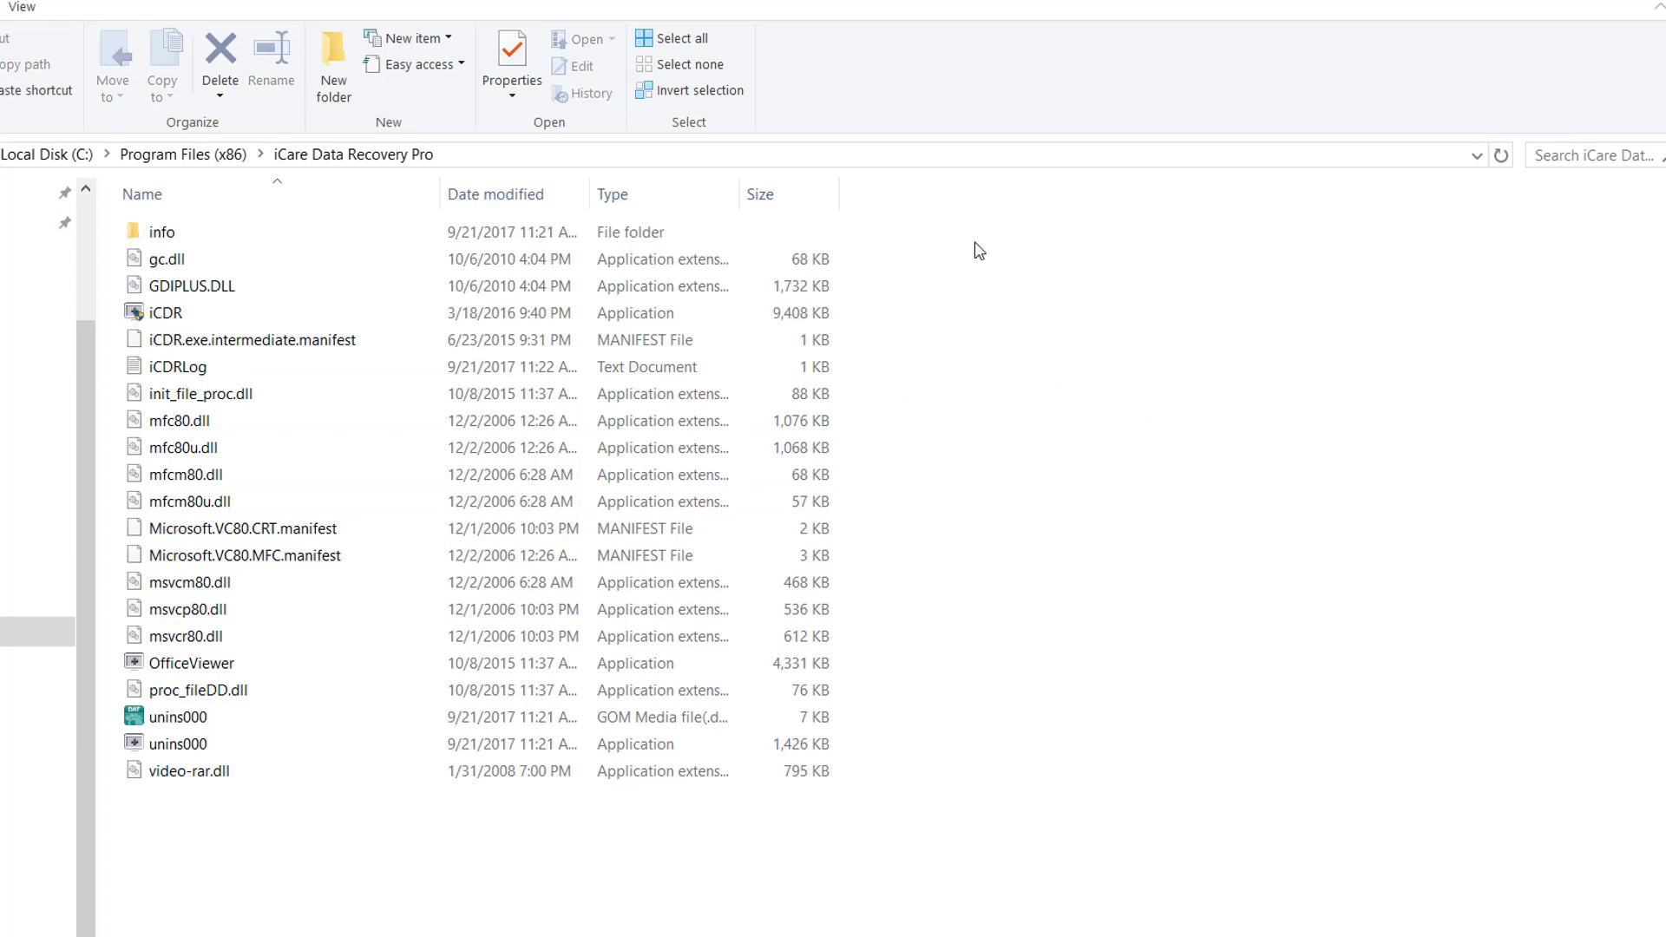
pyautogui.doubleClick(1138, 2)
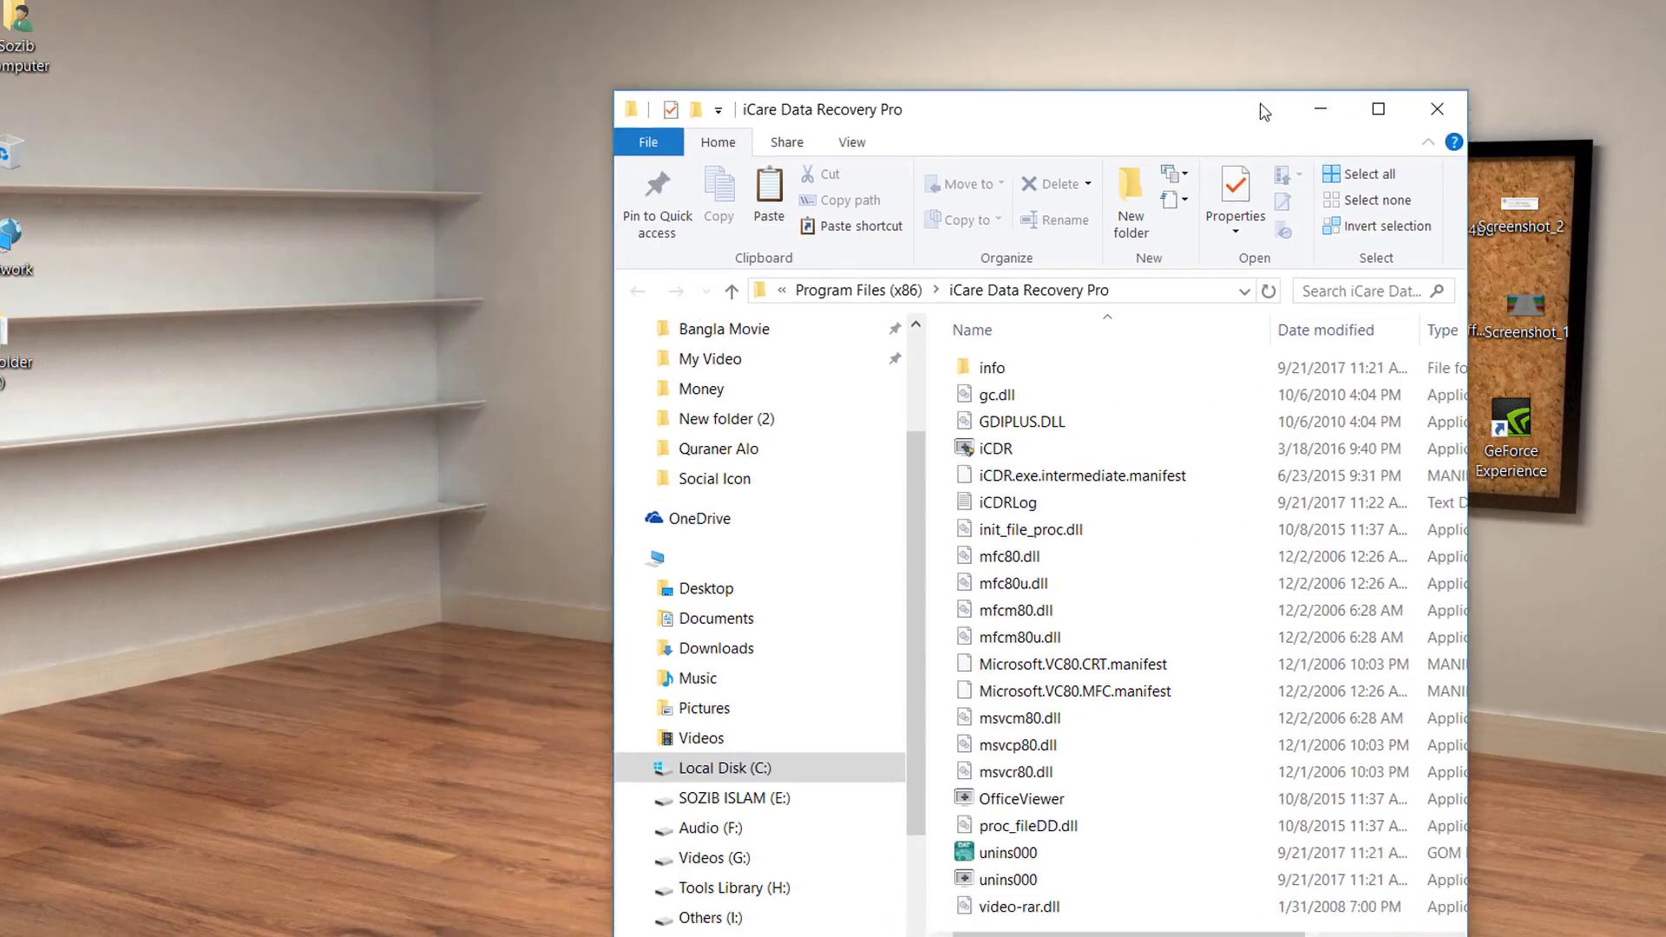
pyautogui.moveTo(1264, 111); pyautogui.dragTo(1385, 87)
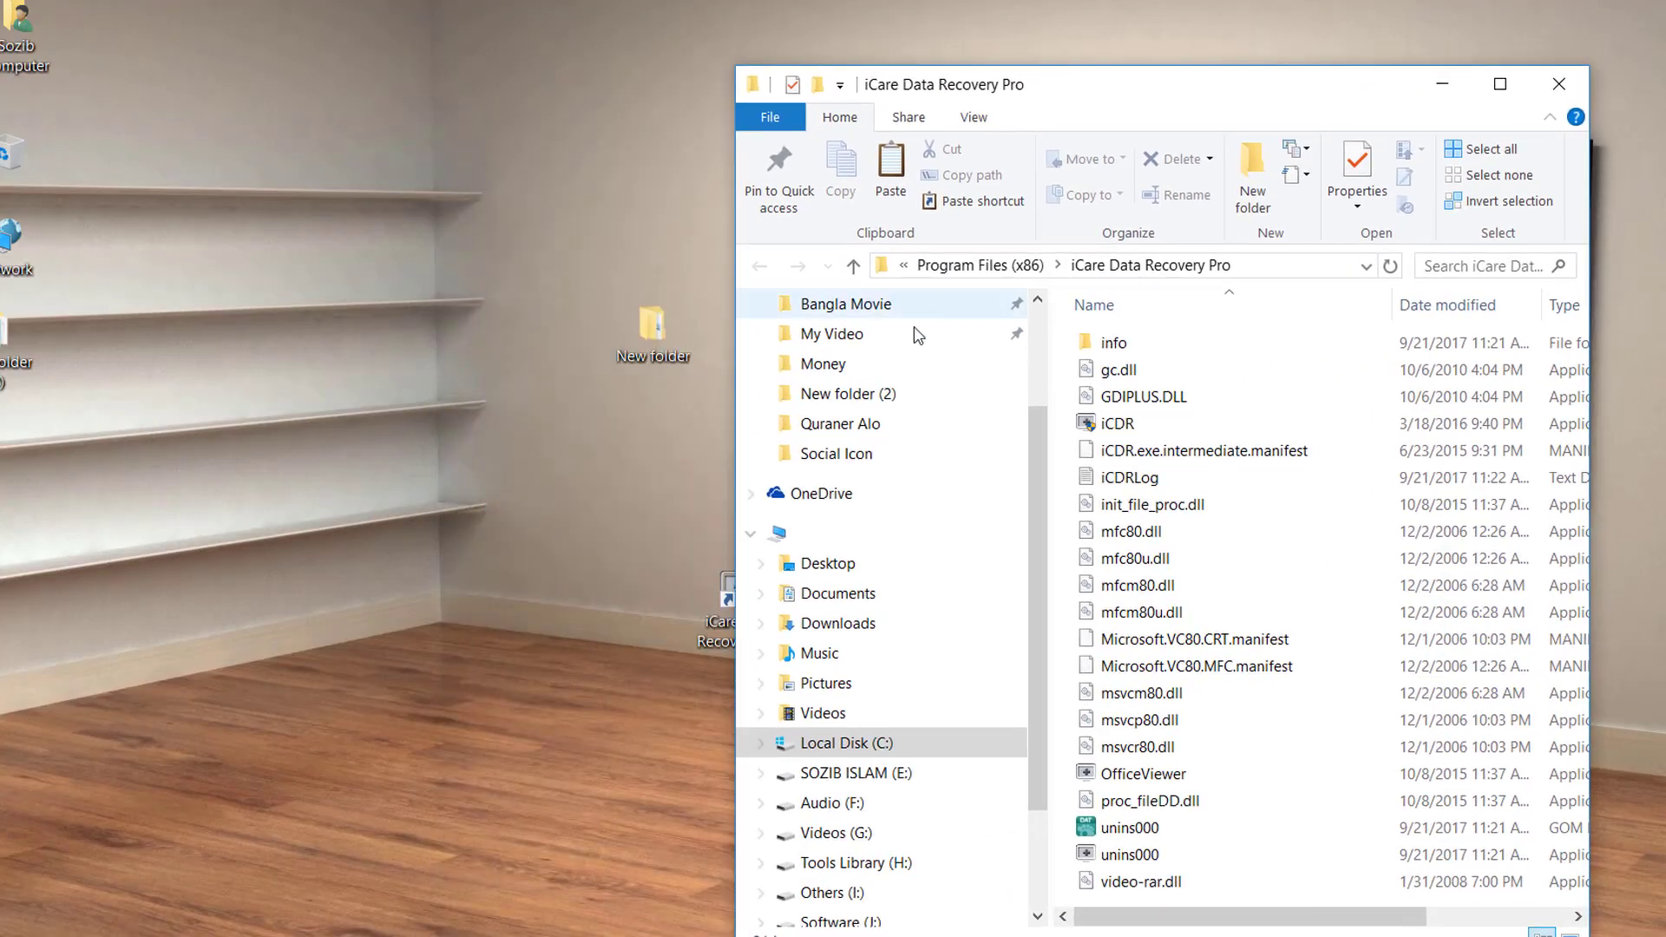
pyautogui.doubleClick(651, 354)
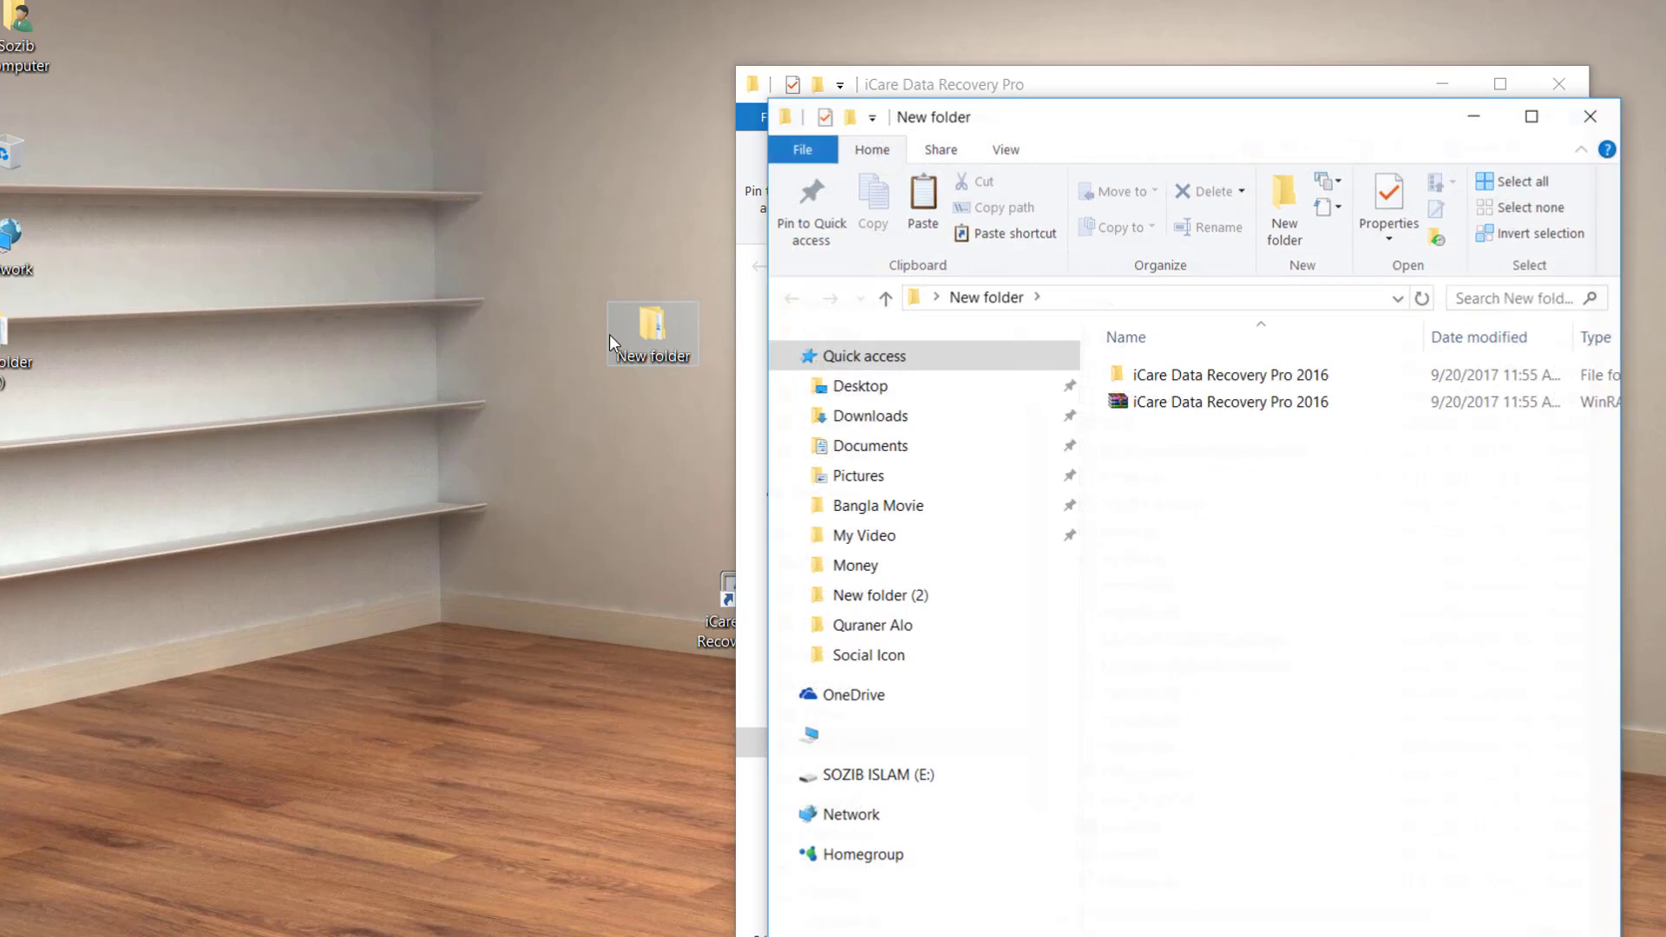
pyautogui.doubleClick(1136, 374)
pyautogui.doubleClick(1147, 374)
pyautogui.moveTo(1282, 126); pyautogui.dragTo(402, 107)
# Copy the iCDR file from the Crack folder and close that window.
pyautogui.click(283, 358)
pyautogui.rightClick(283, 359)
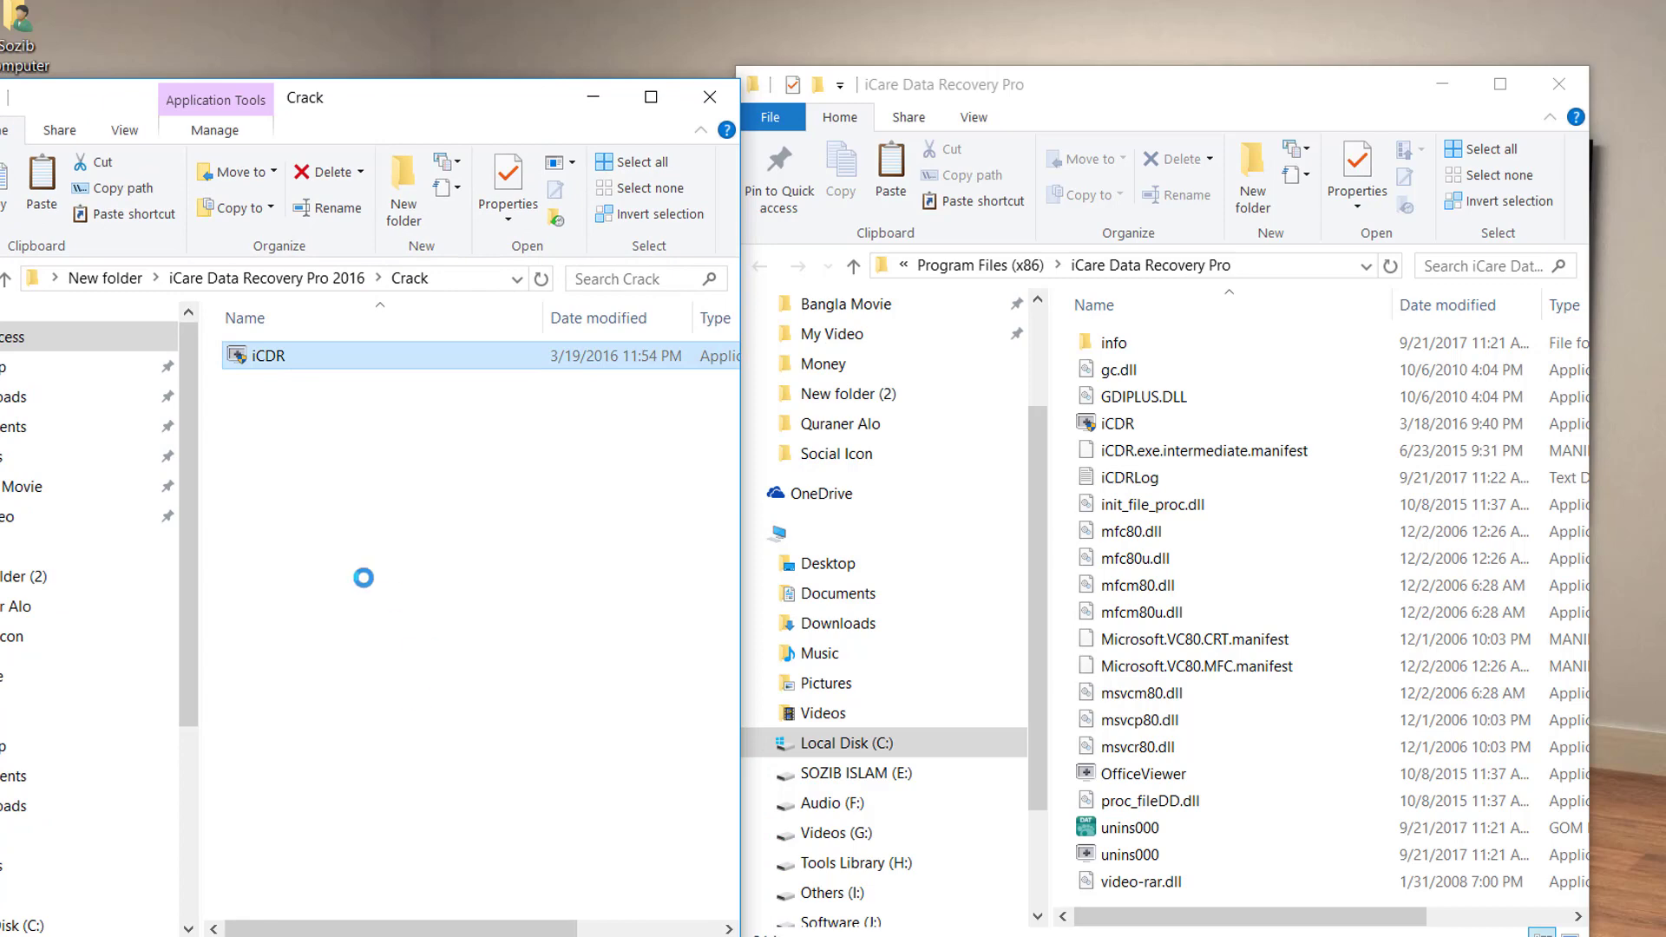
pyautogui.click(425, 825)
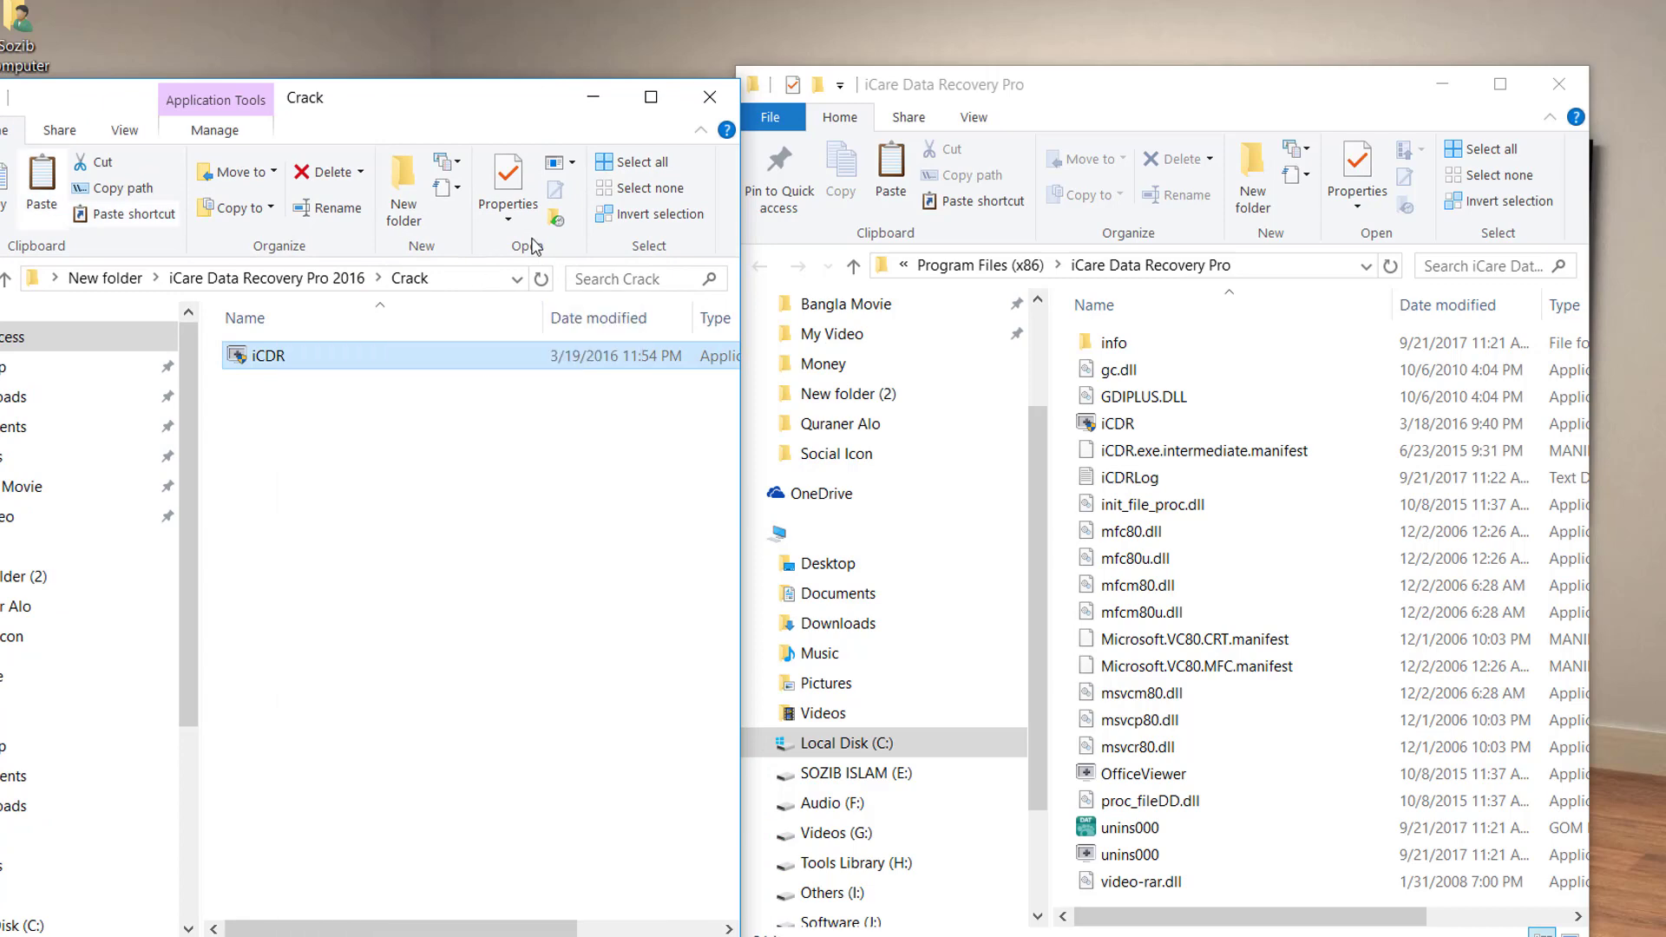
pyautogui.click(710, 97)
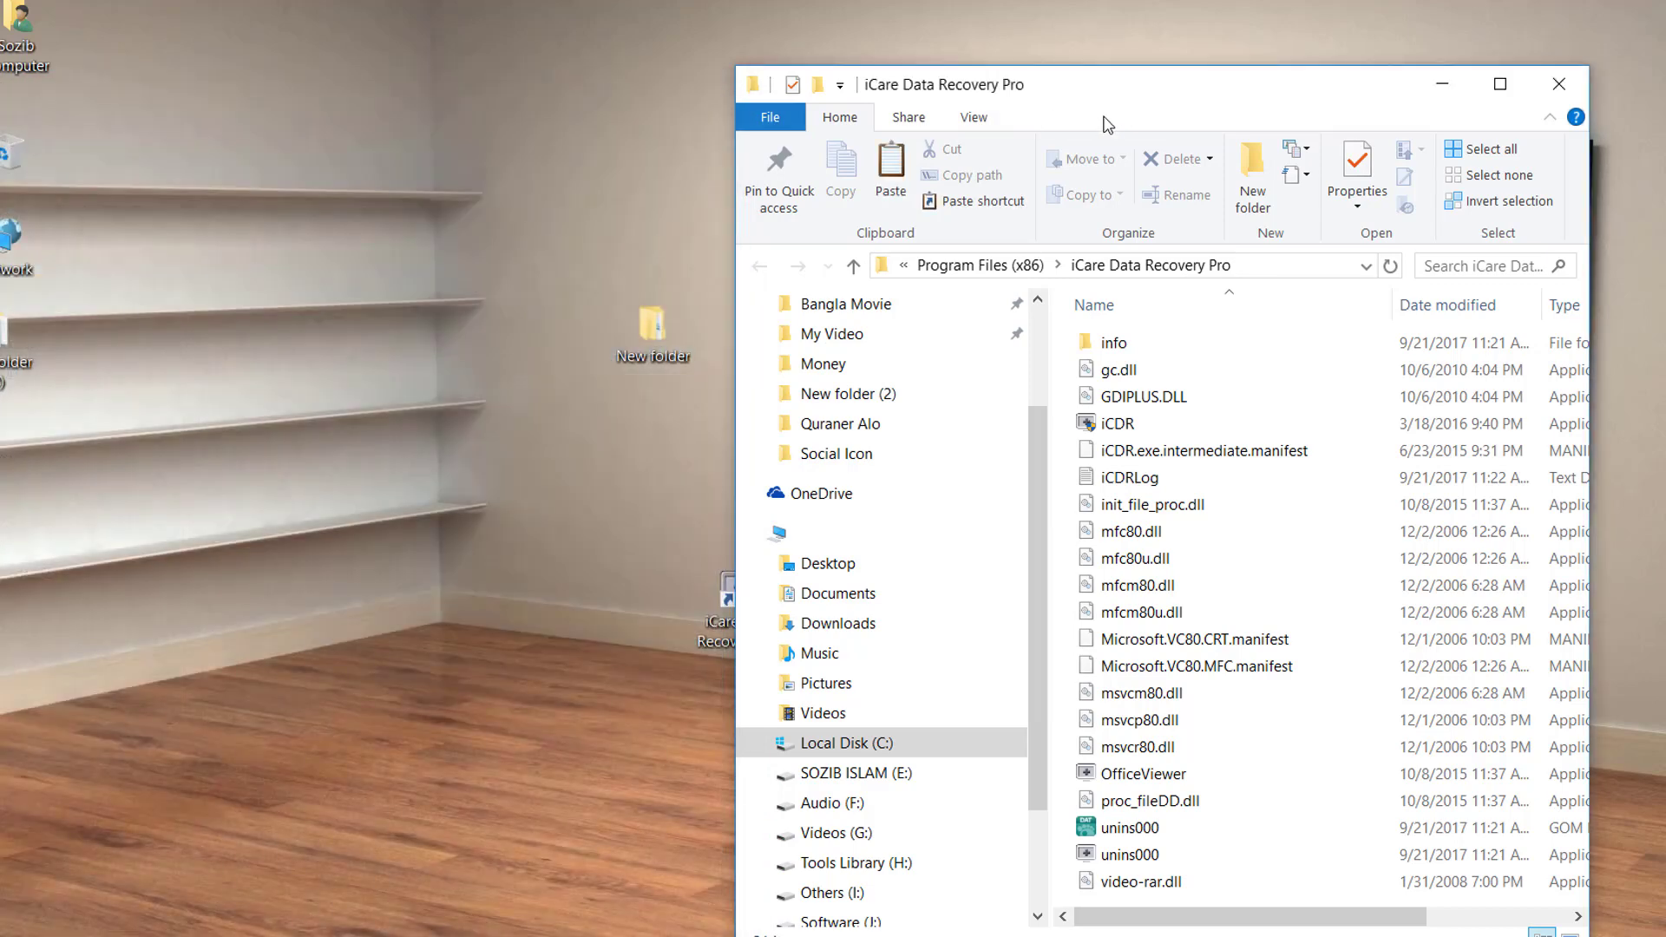
# Paste iCDR into the installation folder, replacing the existing file with administrator permission.
pyautogui.doubleClick(1132, 97)
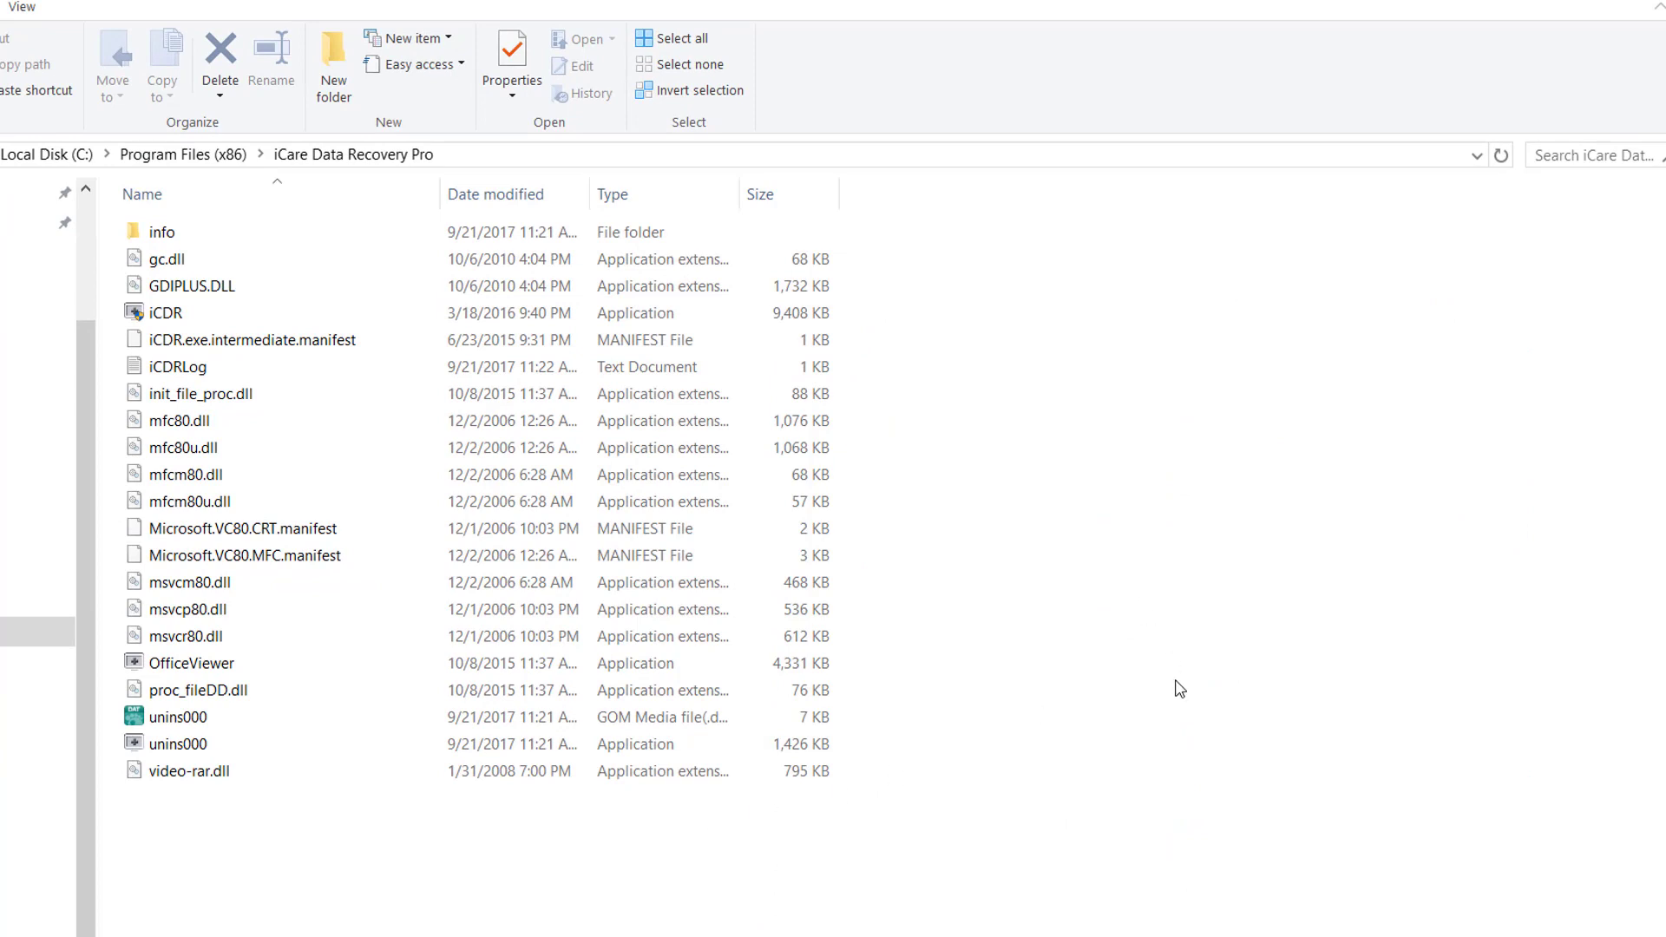
pyautogui.rightClick(1108, 561)
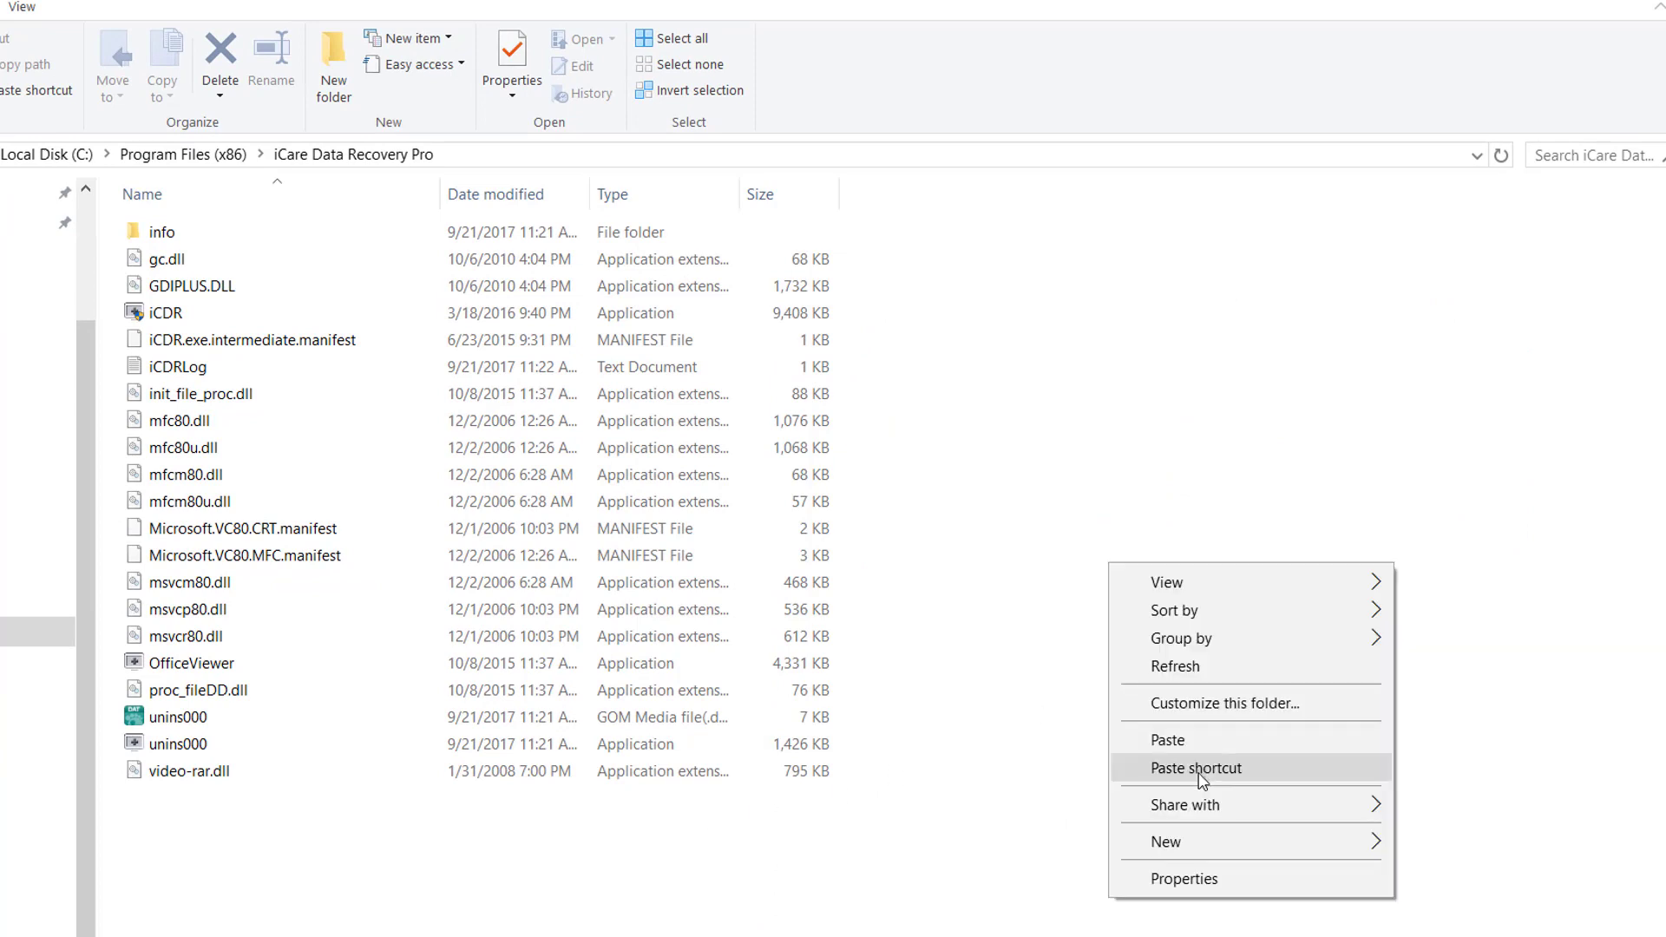
pyautogui.click(1208, 741)
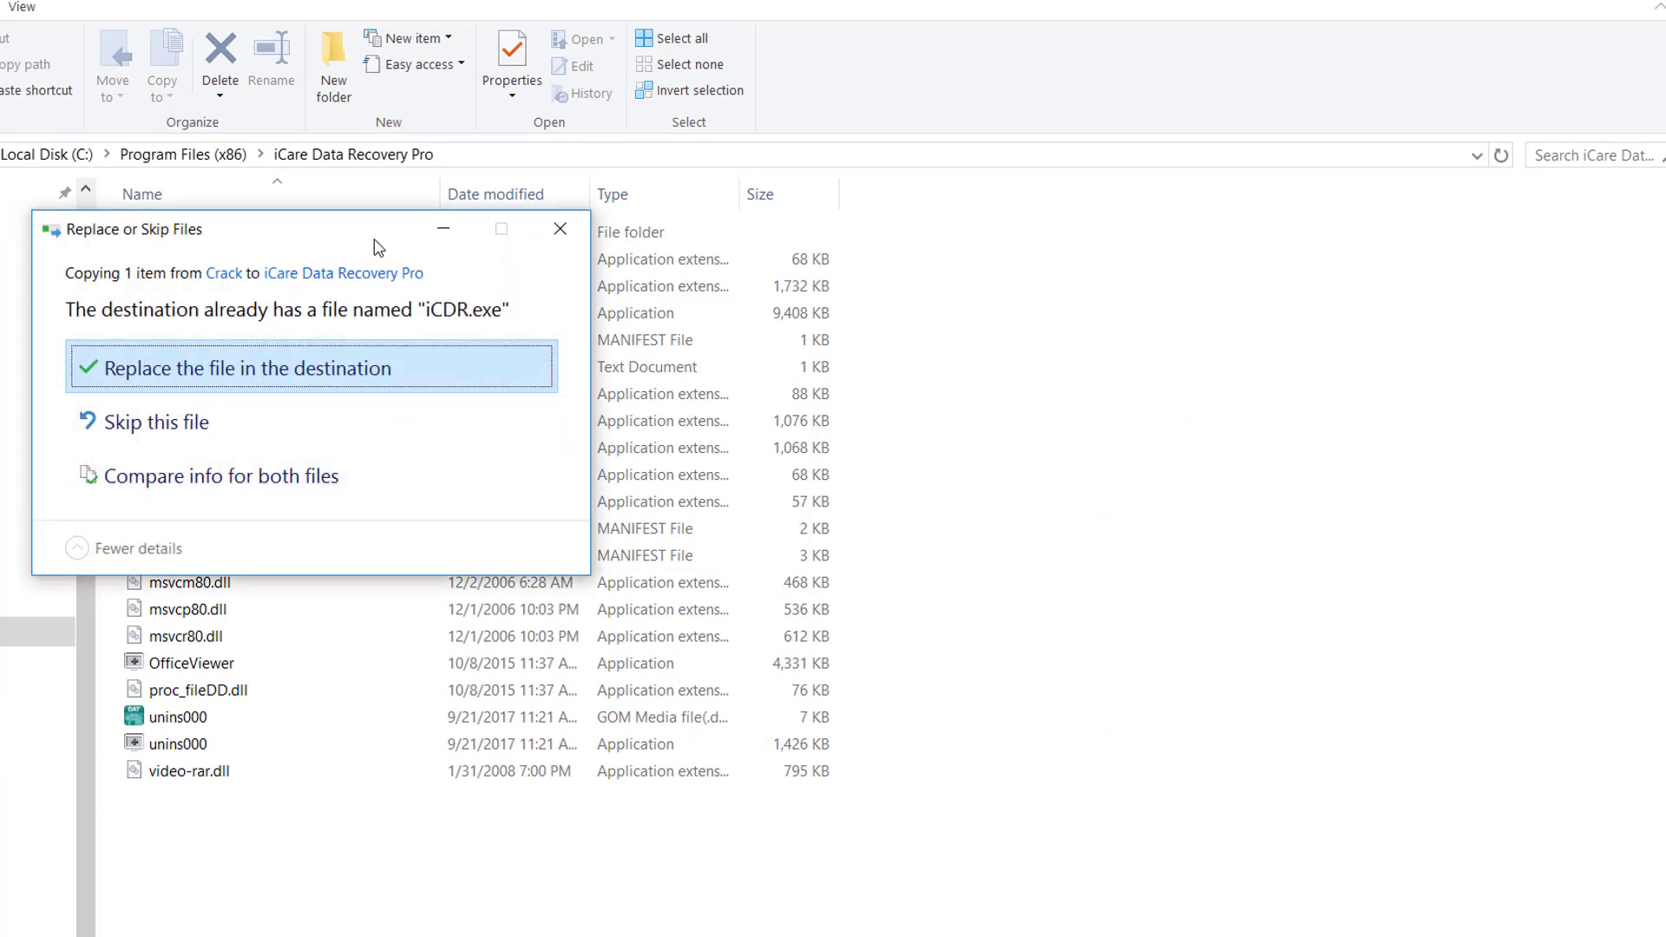
pyautogui.moveTo(335, 231); pyautogui.dragTo(981, 336)
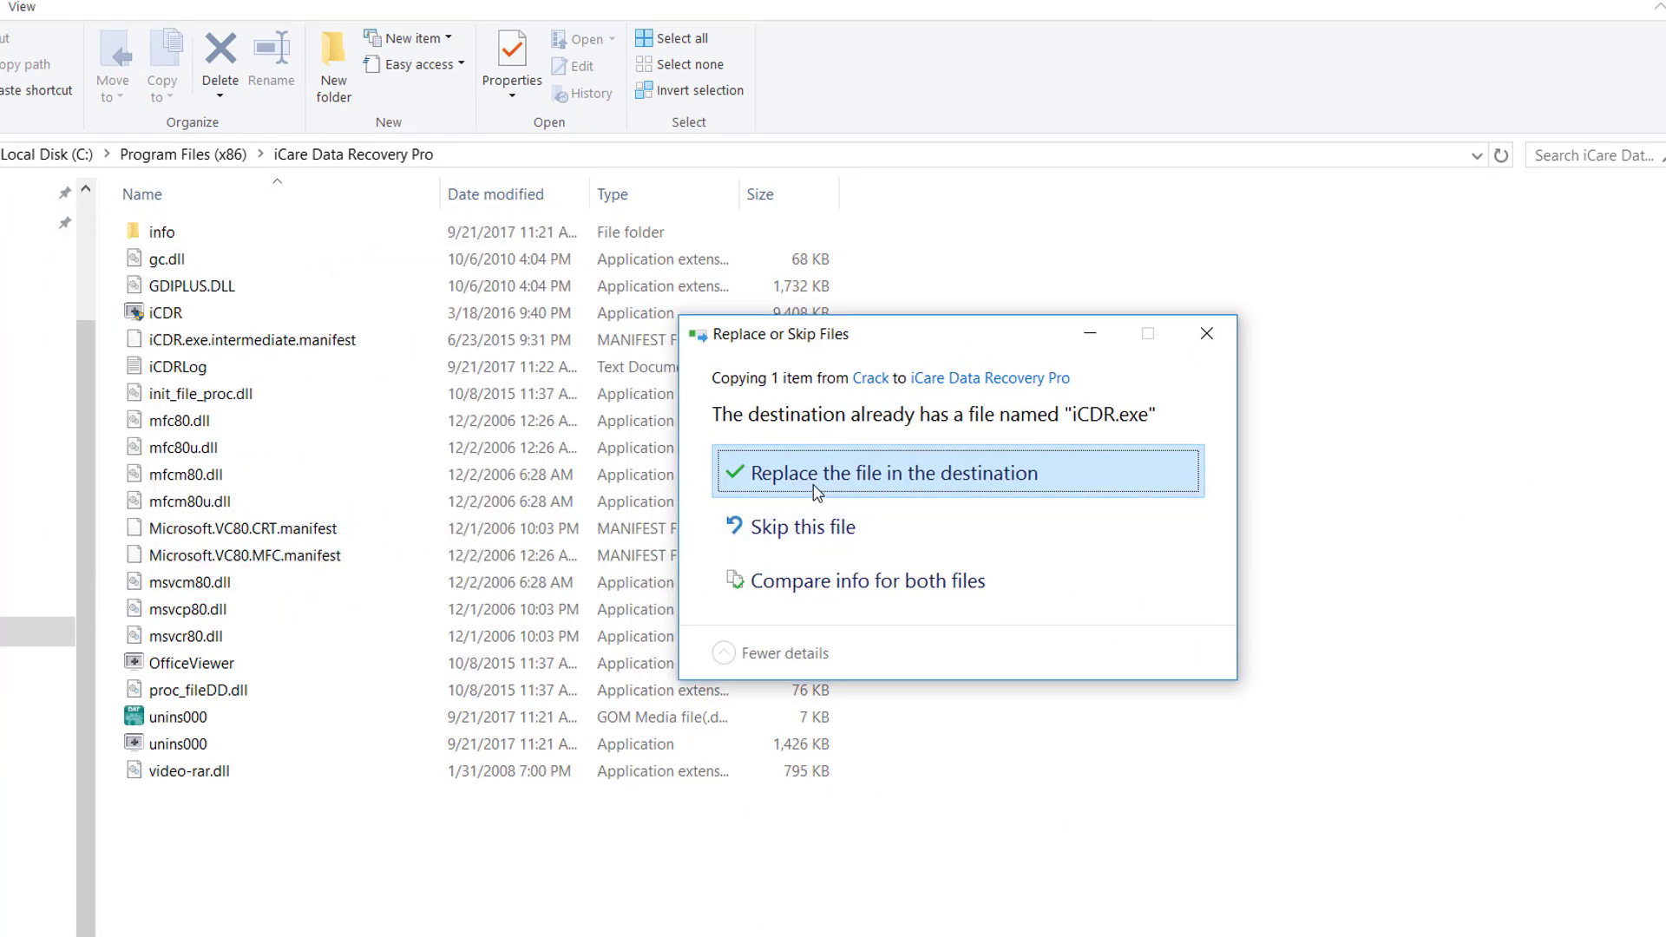
pyautogui.click(872, 485)
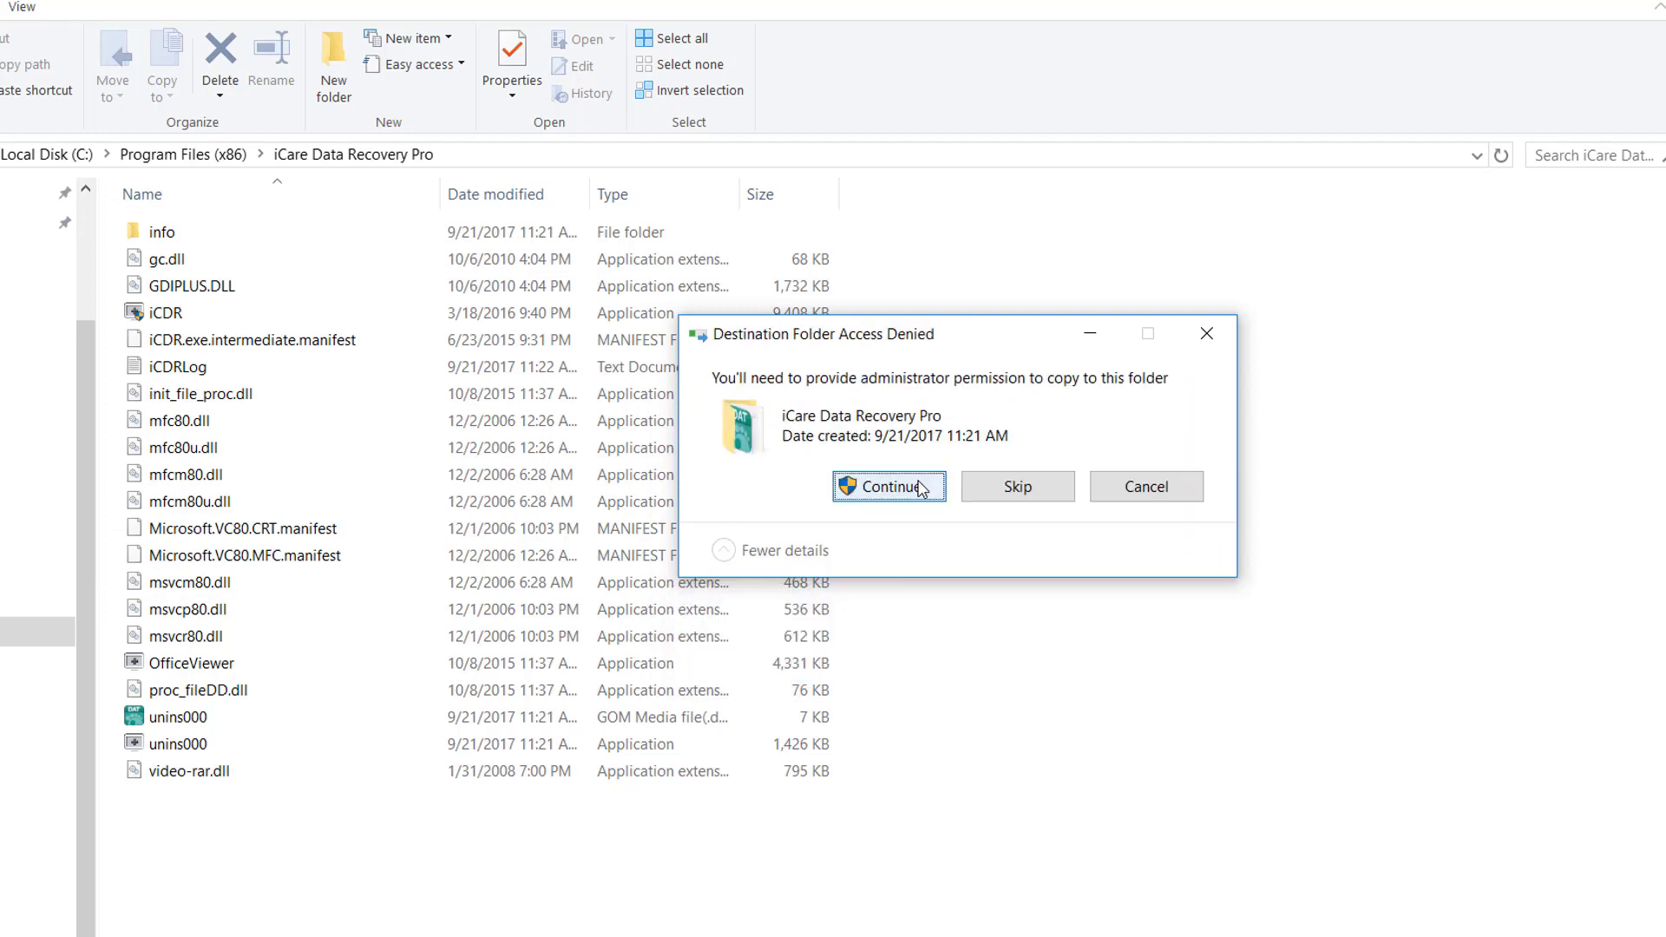
pyautogui.click(888, 486)
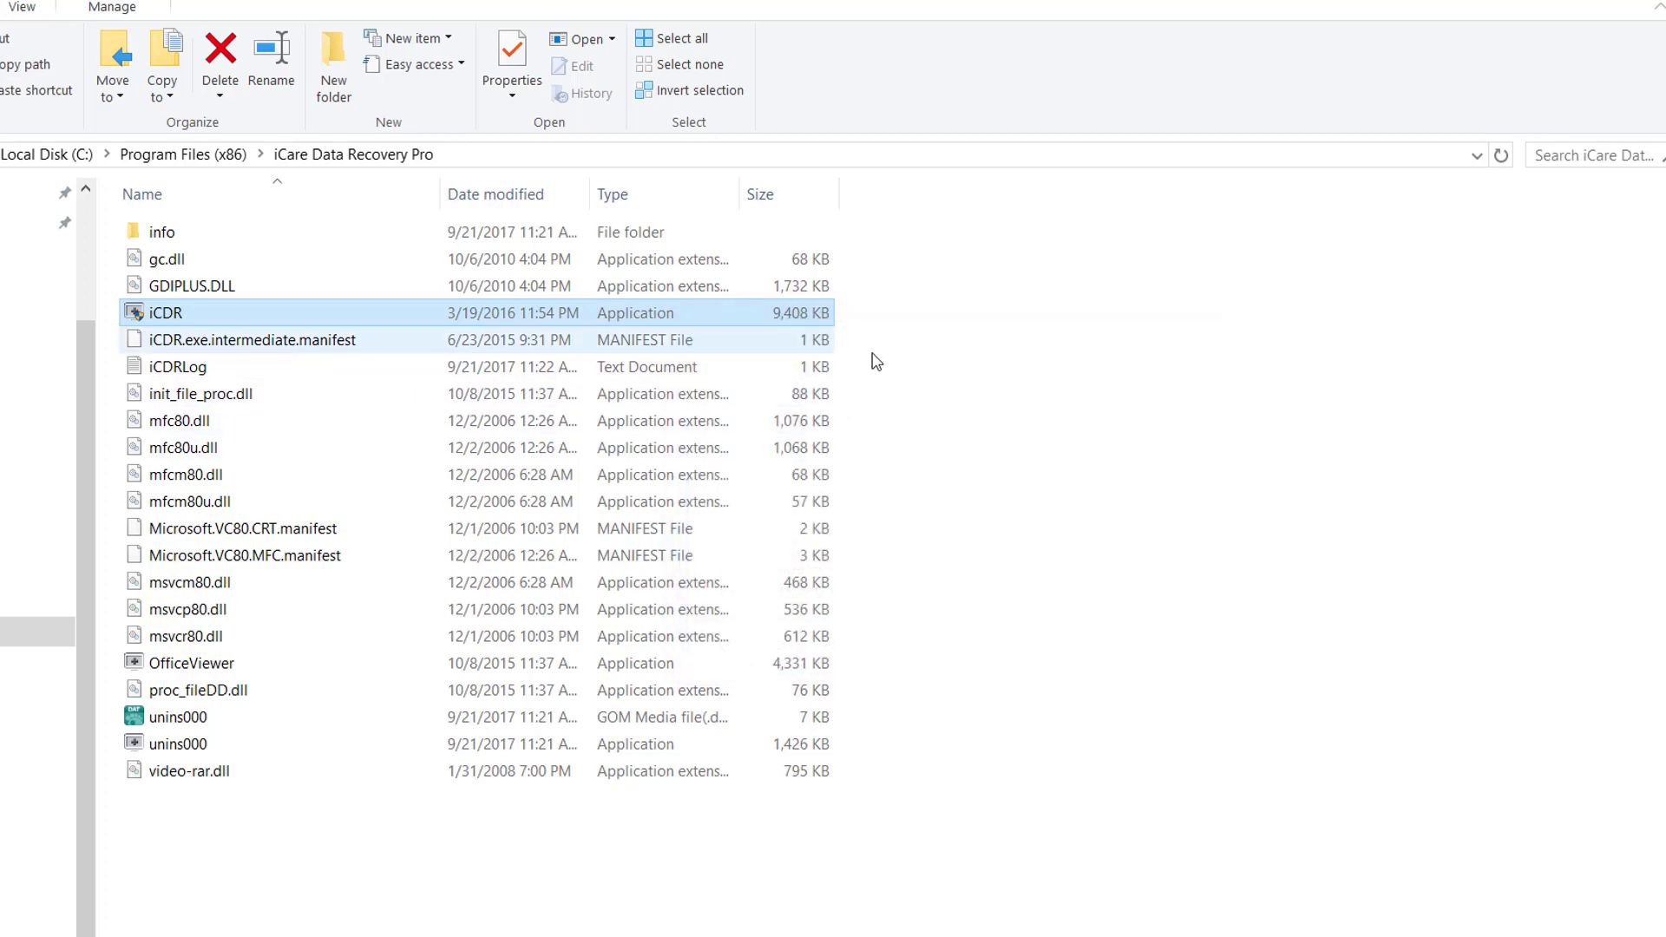
pyautogui.click(1077, 603)
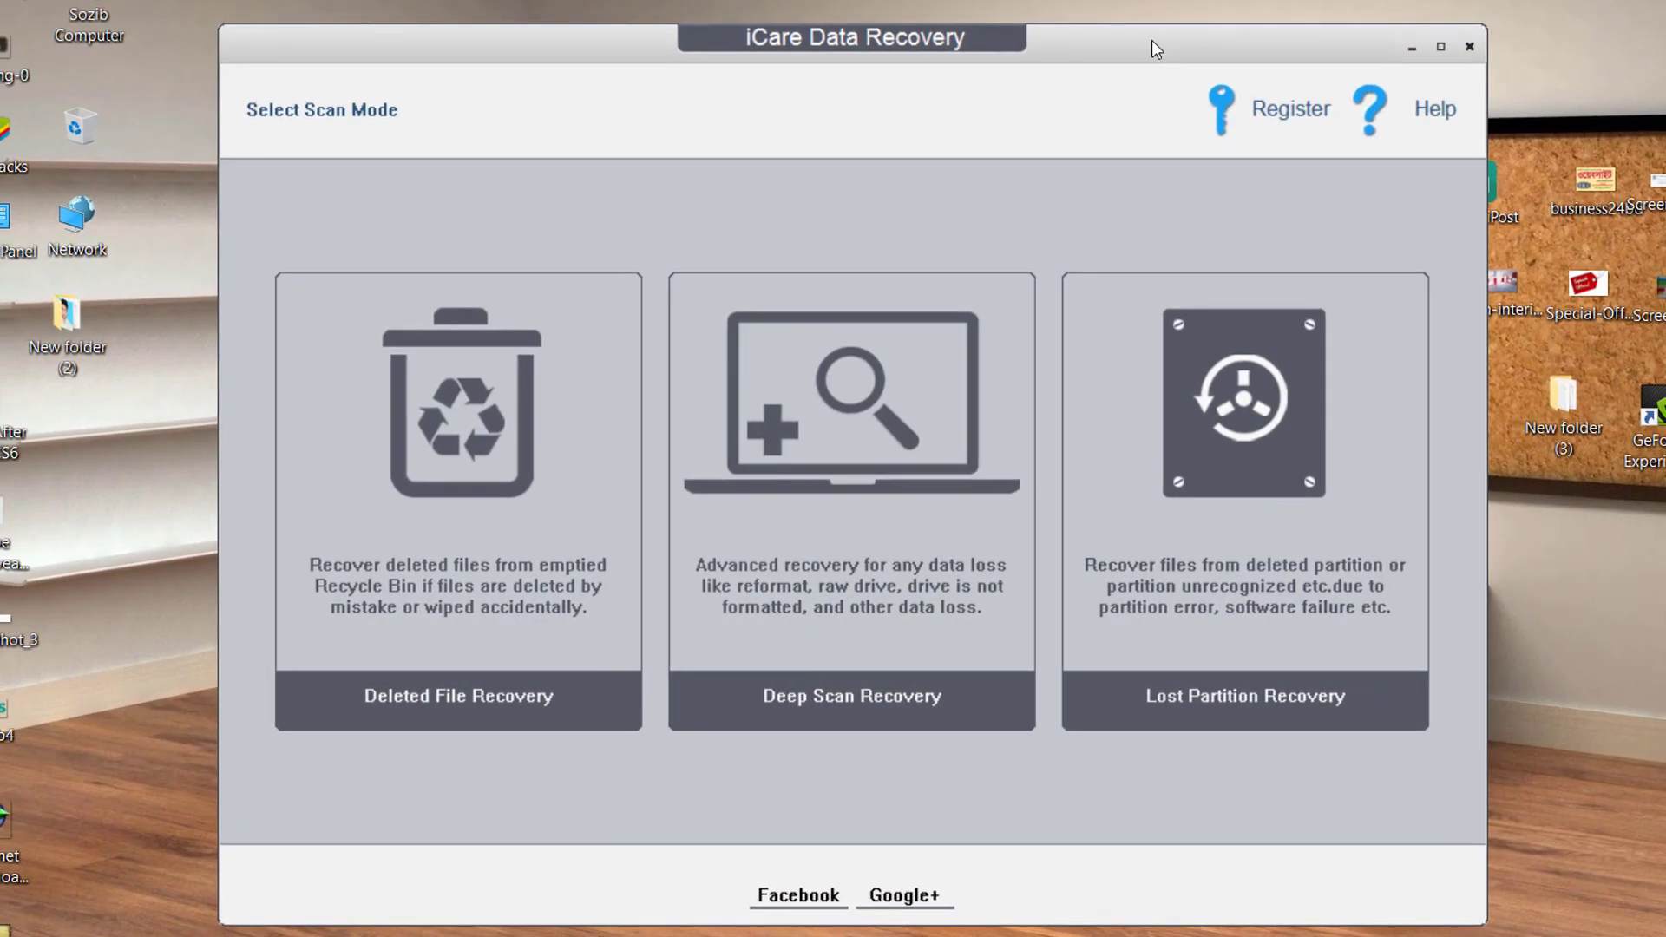
# Open the licence code prompt, then cancel it after a mistyped entry.
pyautogui.moveTo(1152, 40); pyautogui.dragTo(1164, 9)
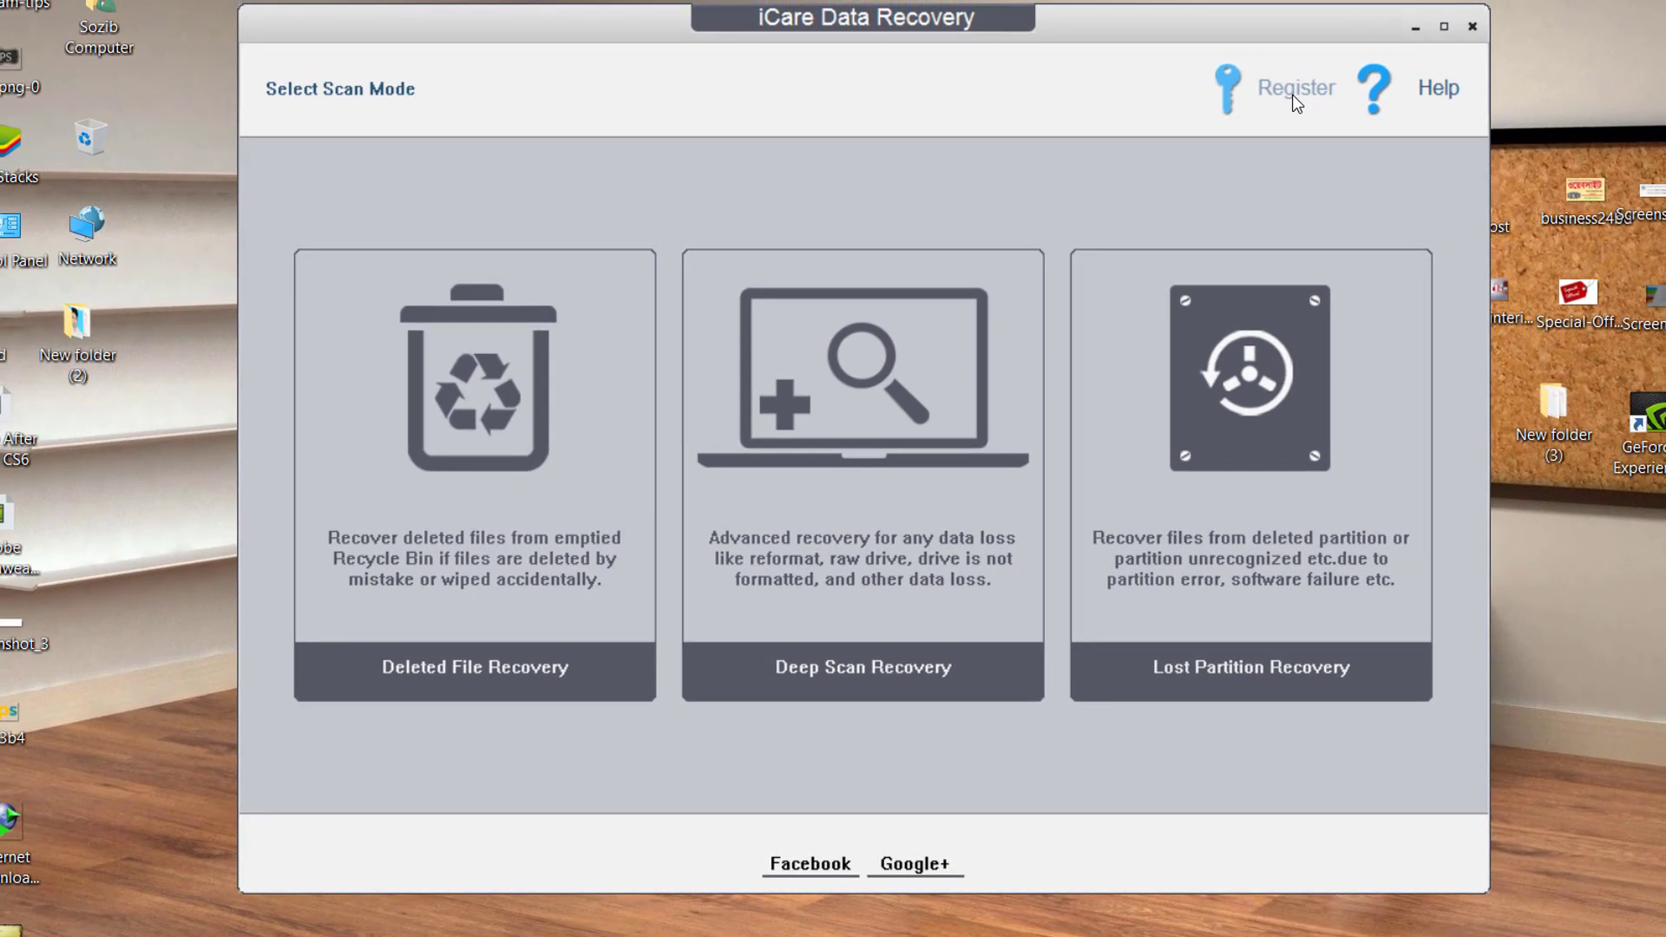
pyautogui.click(1293, 92)
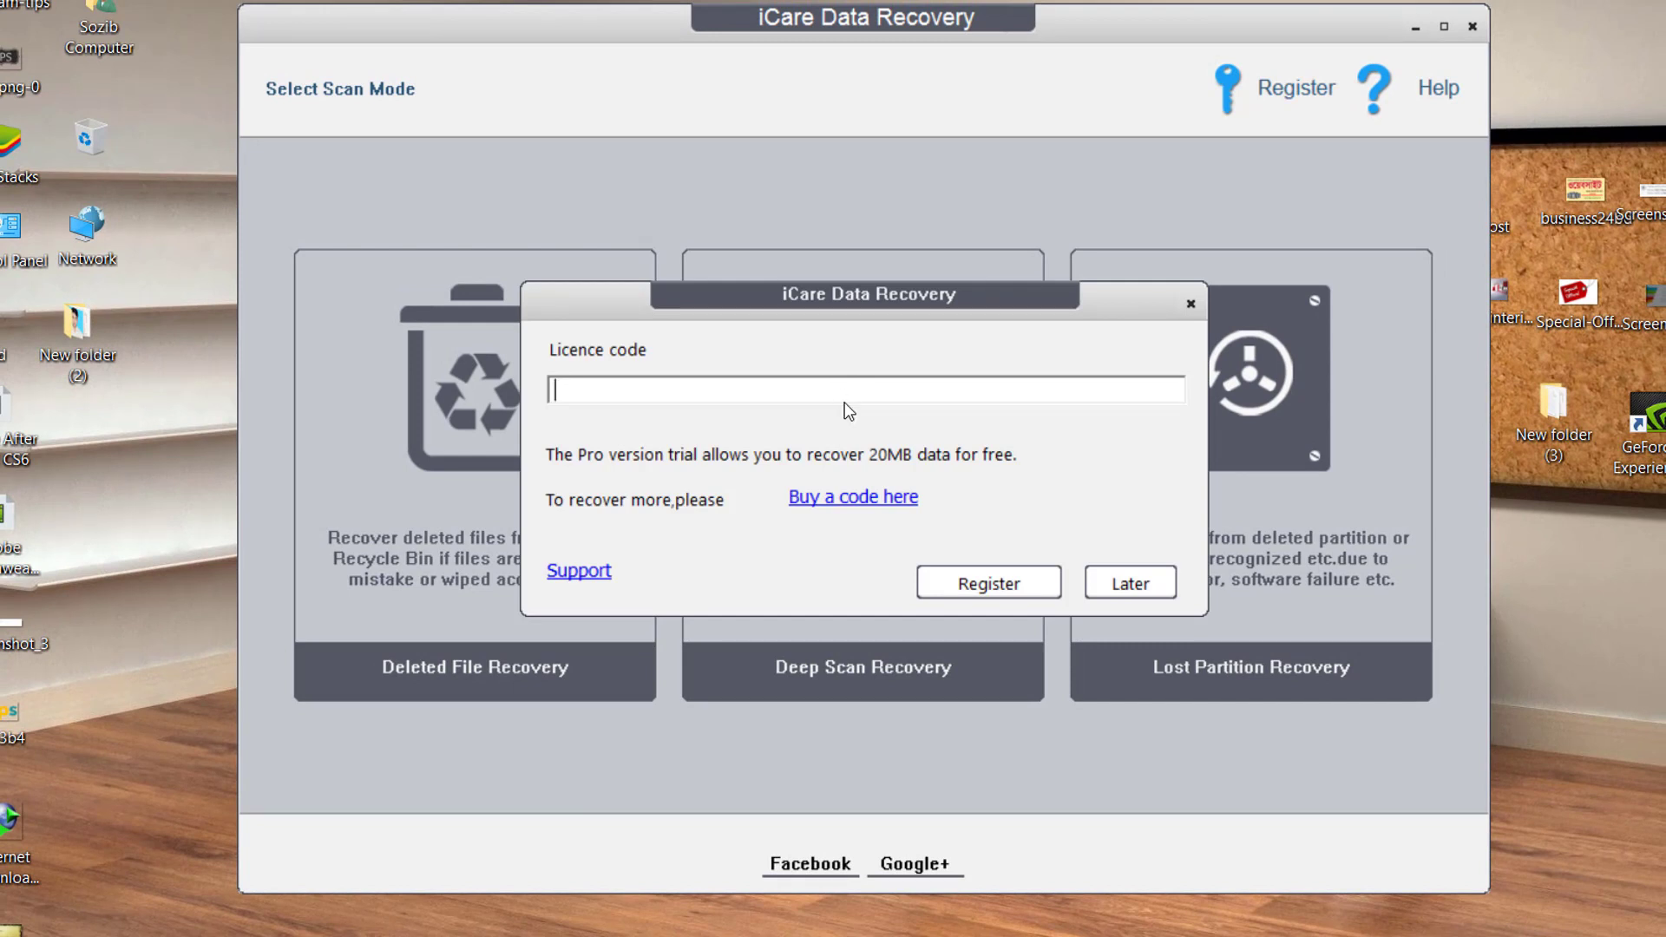
pyautogui.write('5')
pyautogui.press('BackSpace')
pyautogui.press('Escape')
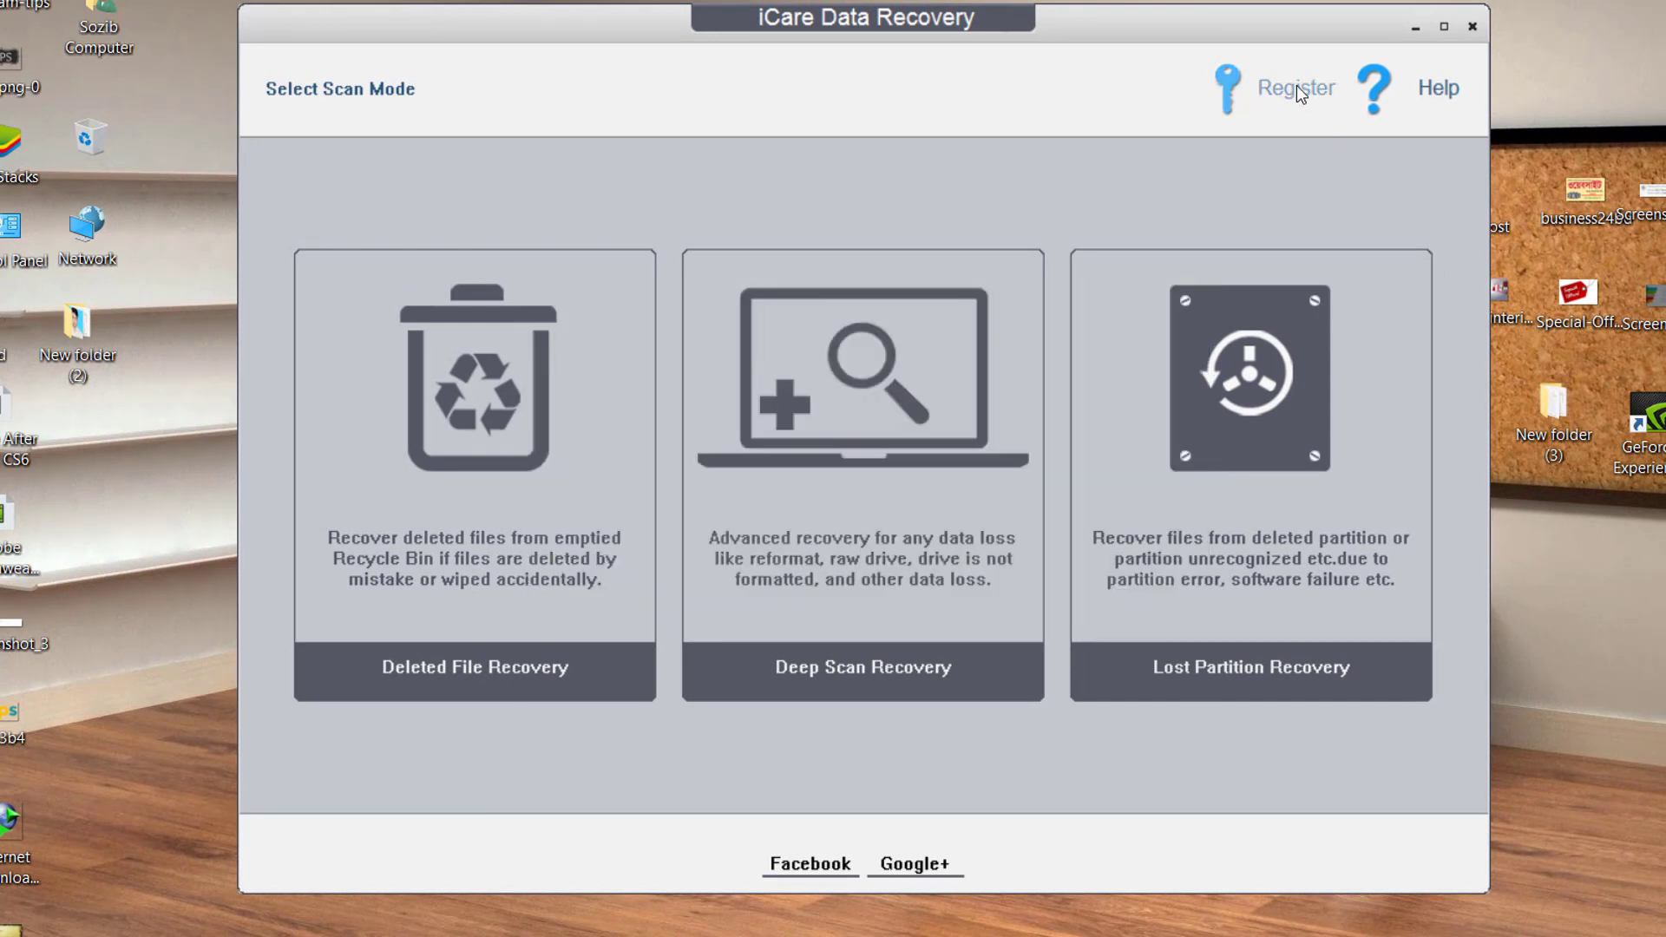
# Enter the licence code, register, and acknowledge the success message.
pyautogui.click(1282, 89)
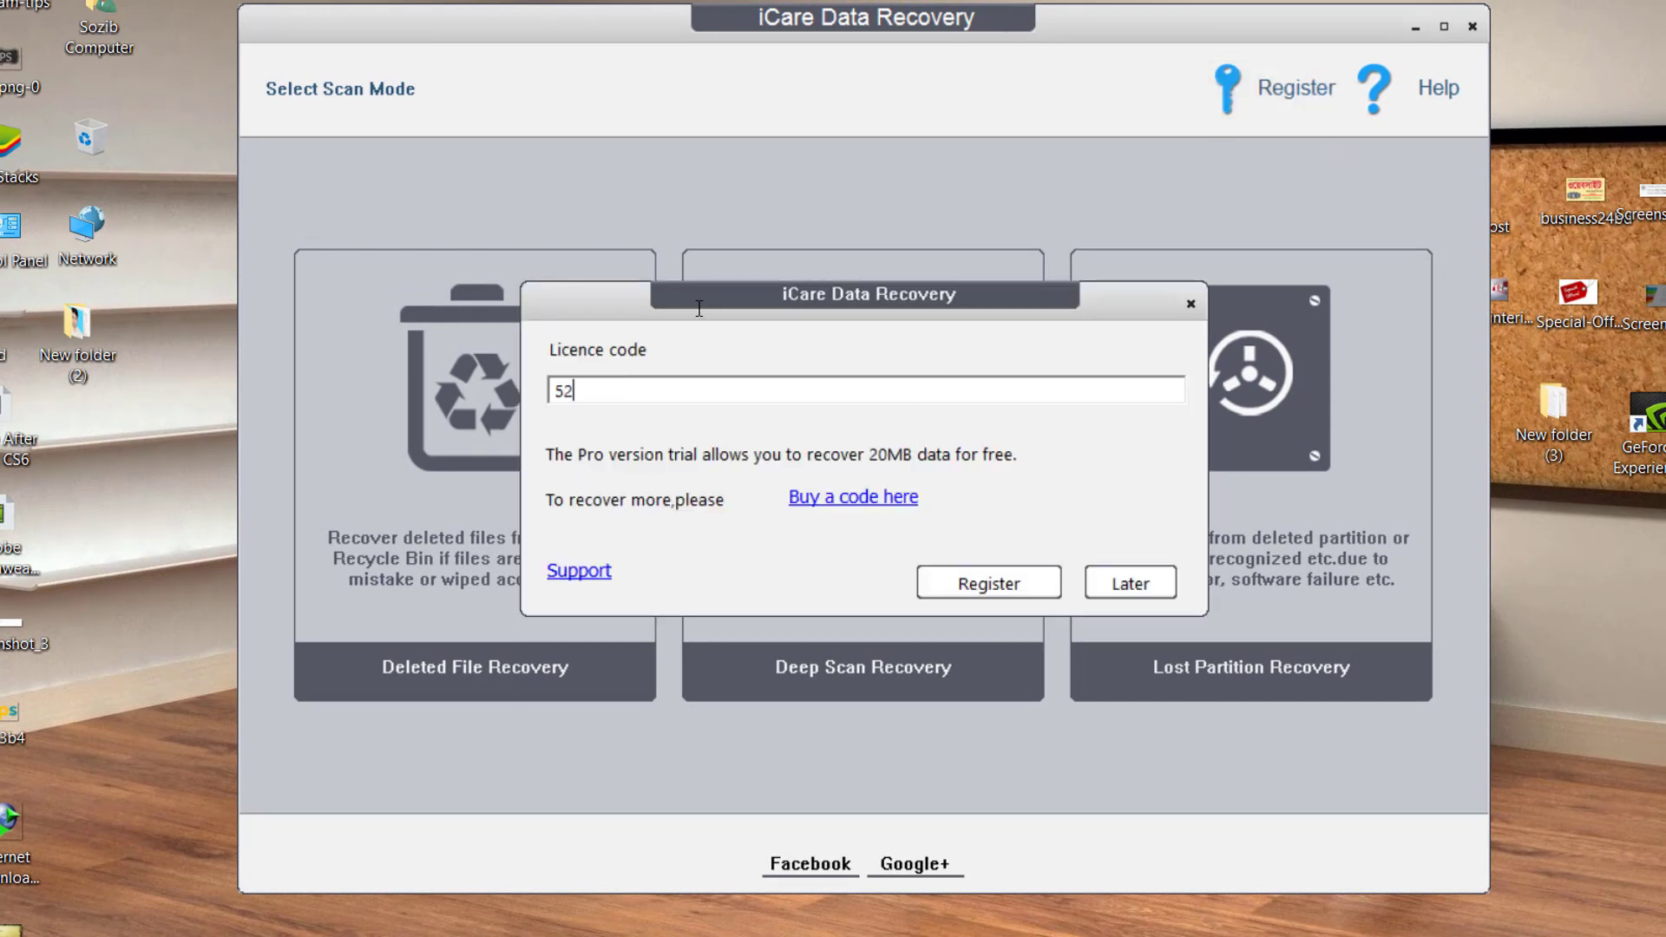
pyautogui.click(989, 583)
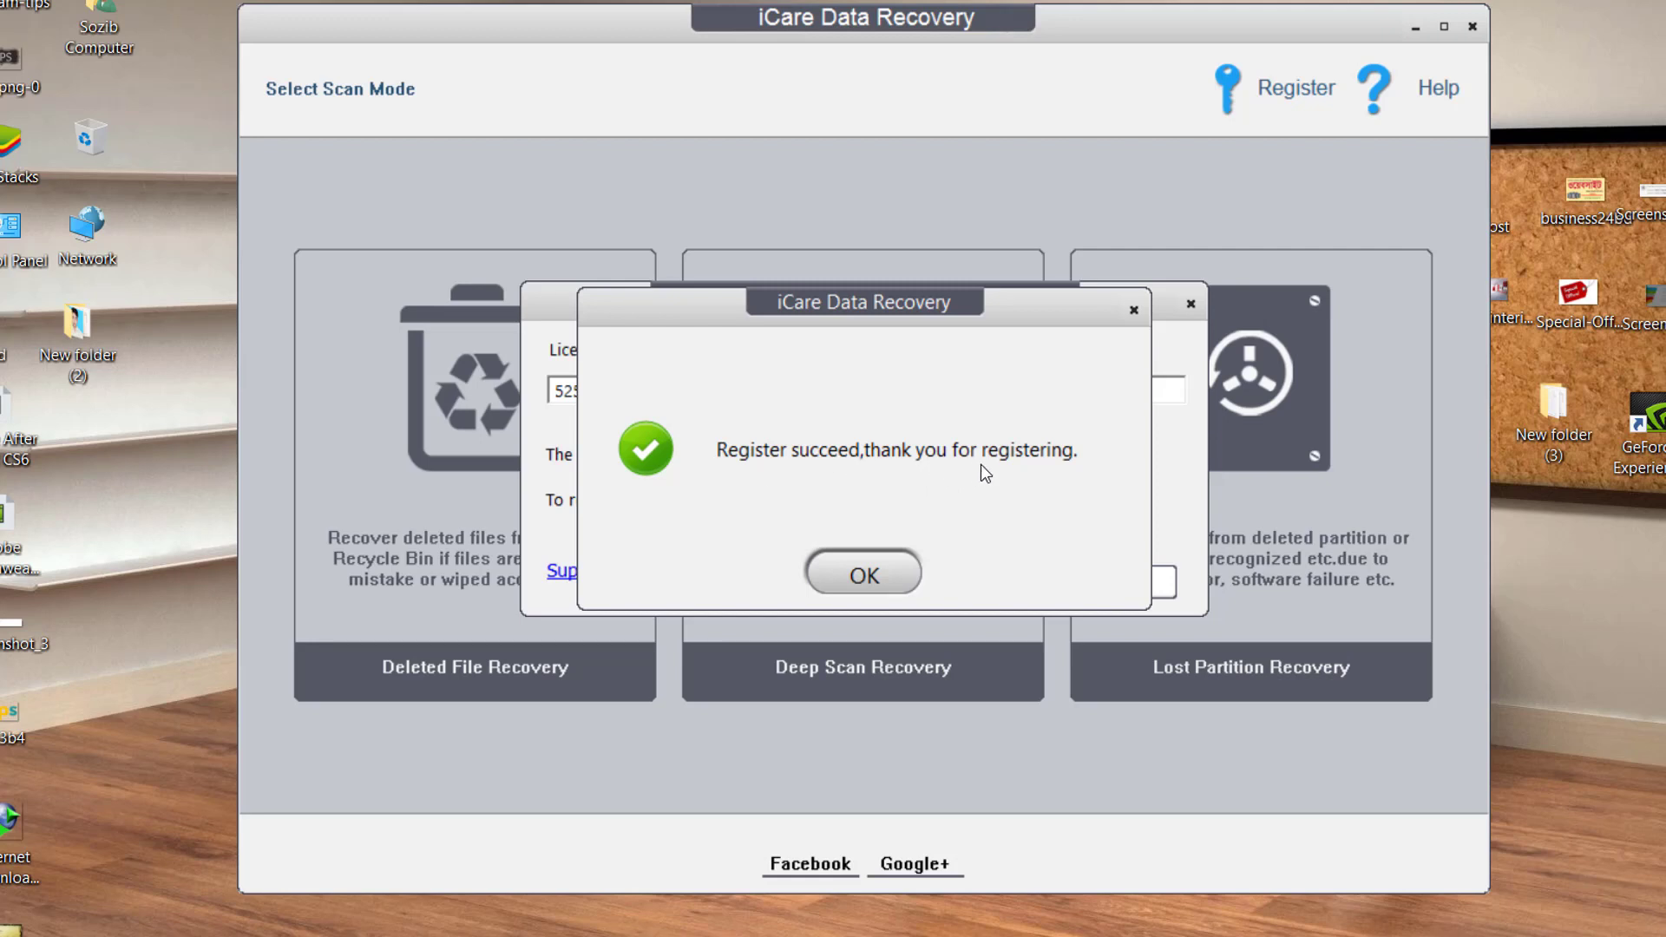
pyautogui.click(885, 572)
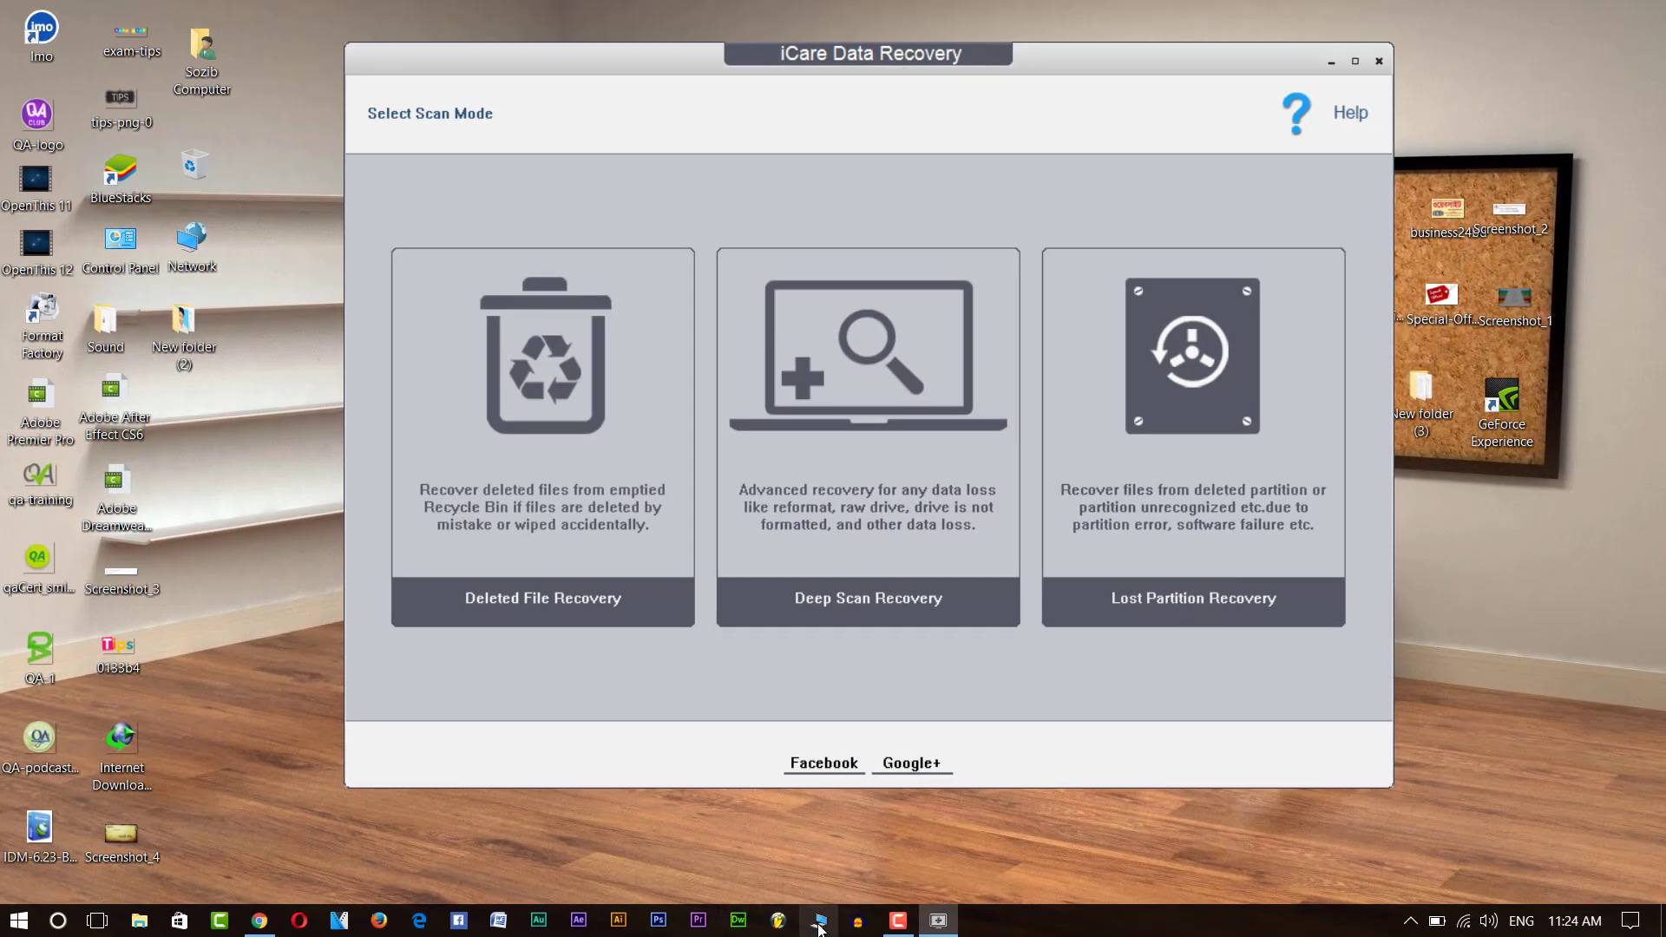
# Open the E: USB drive in File Explorer to view its files.
pyautogui.click(818, 920)
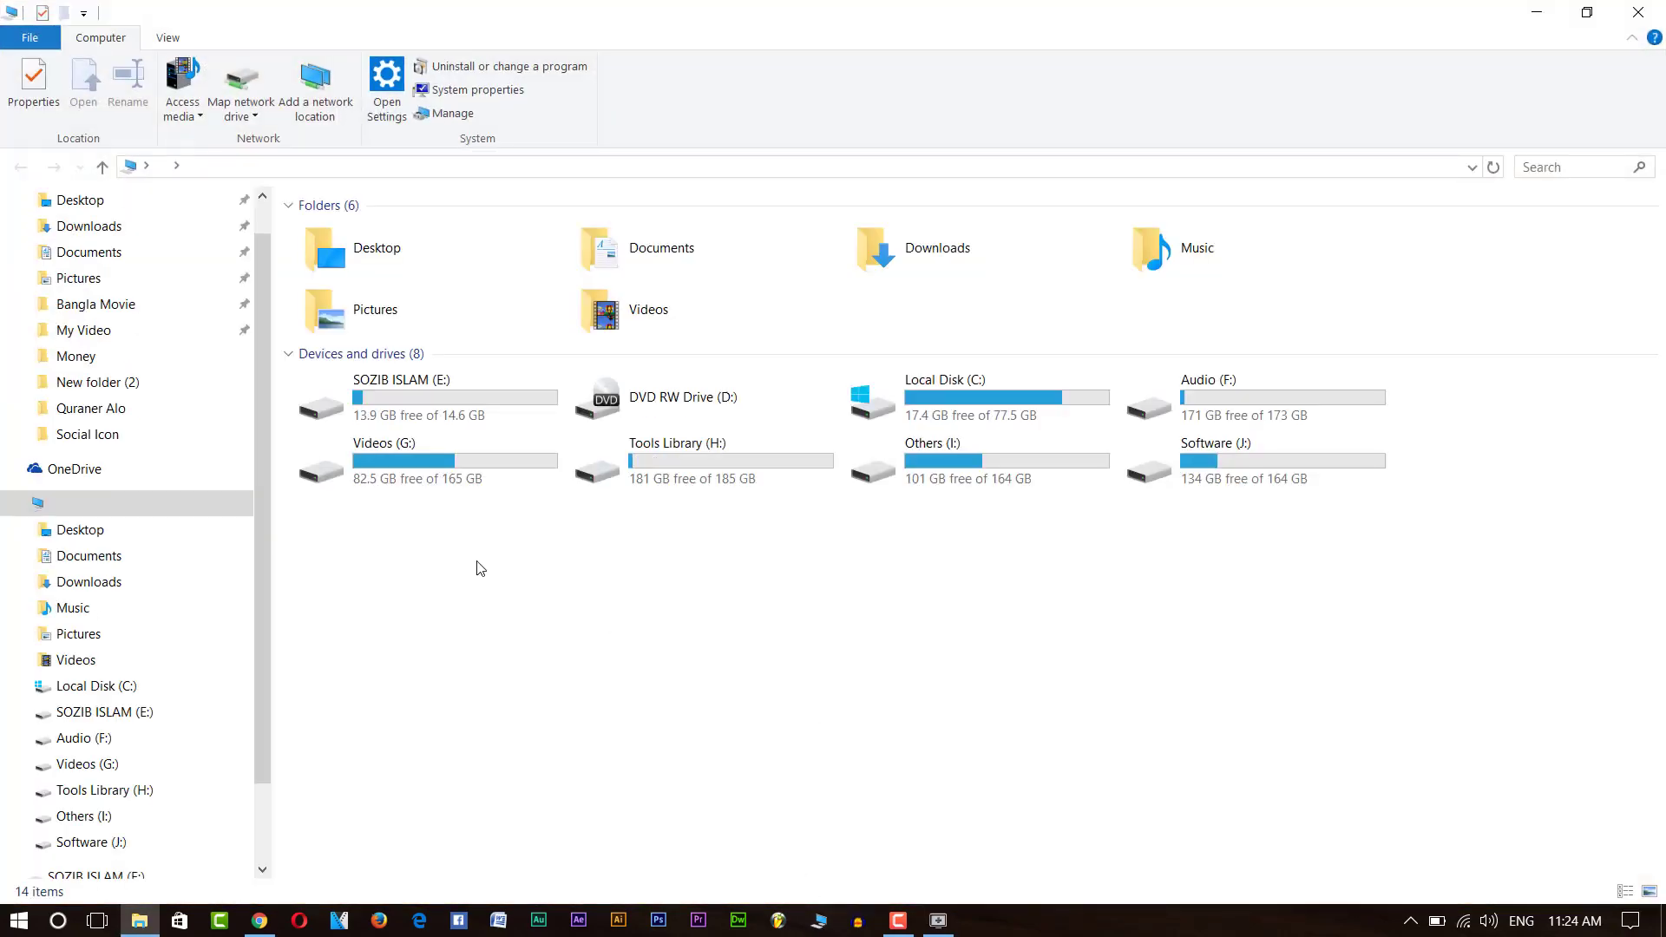
pyautogui.click(447, 415)
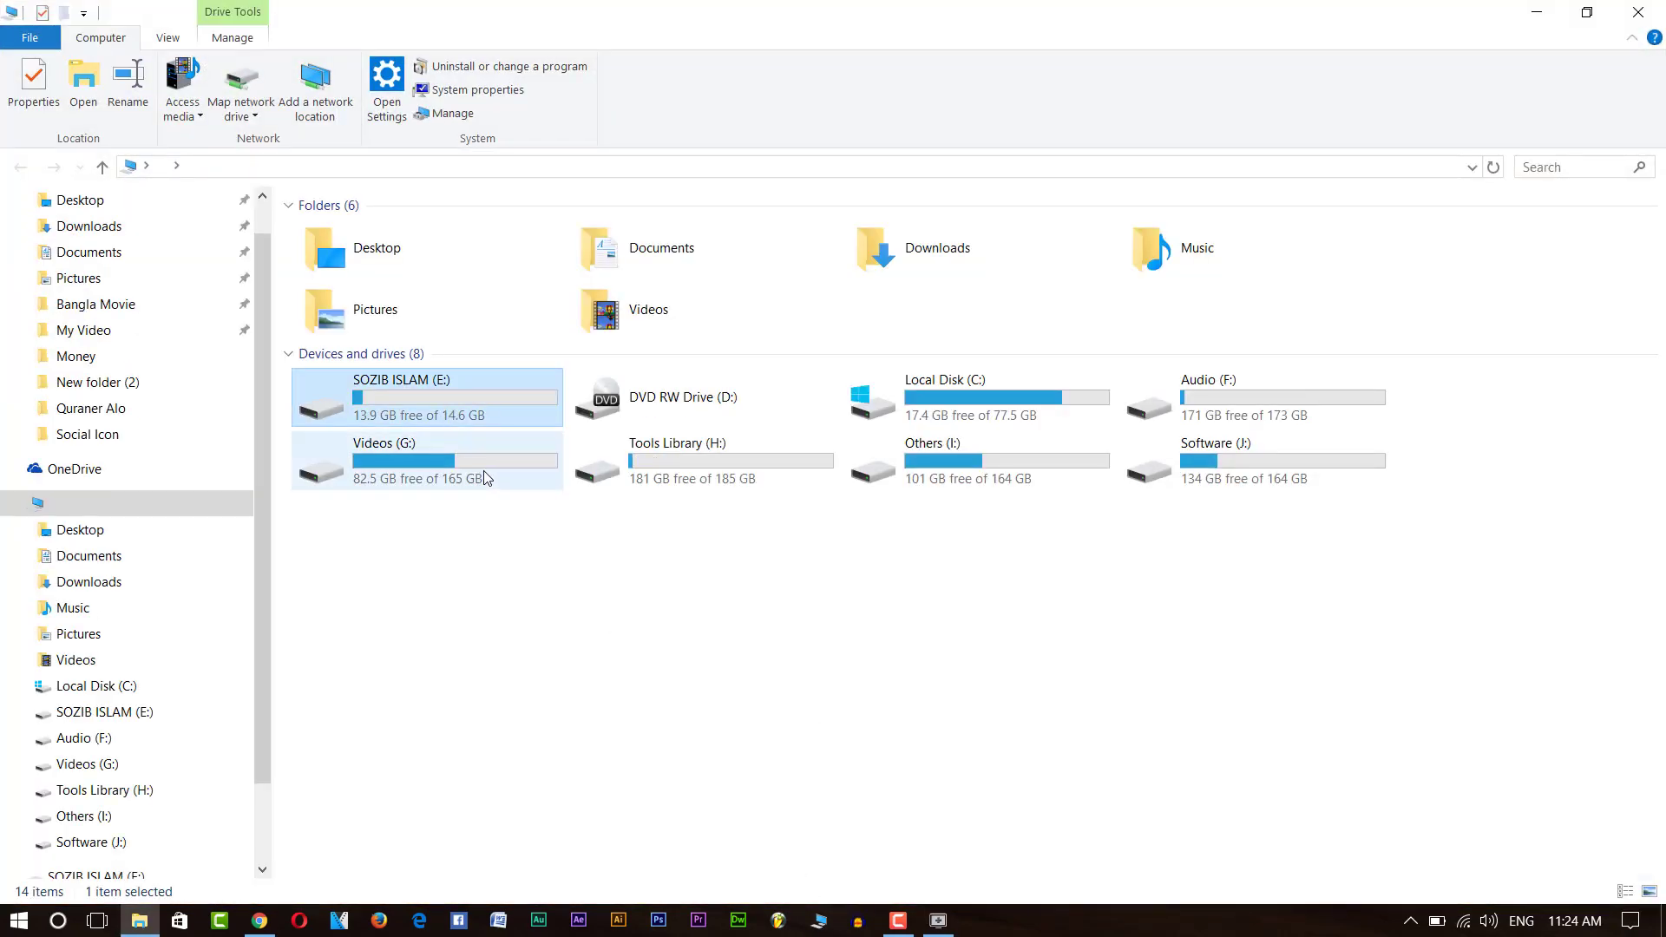
pyautogui.doubleClick(406, 406)
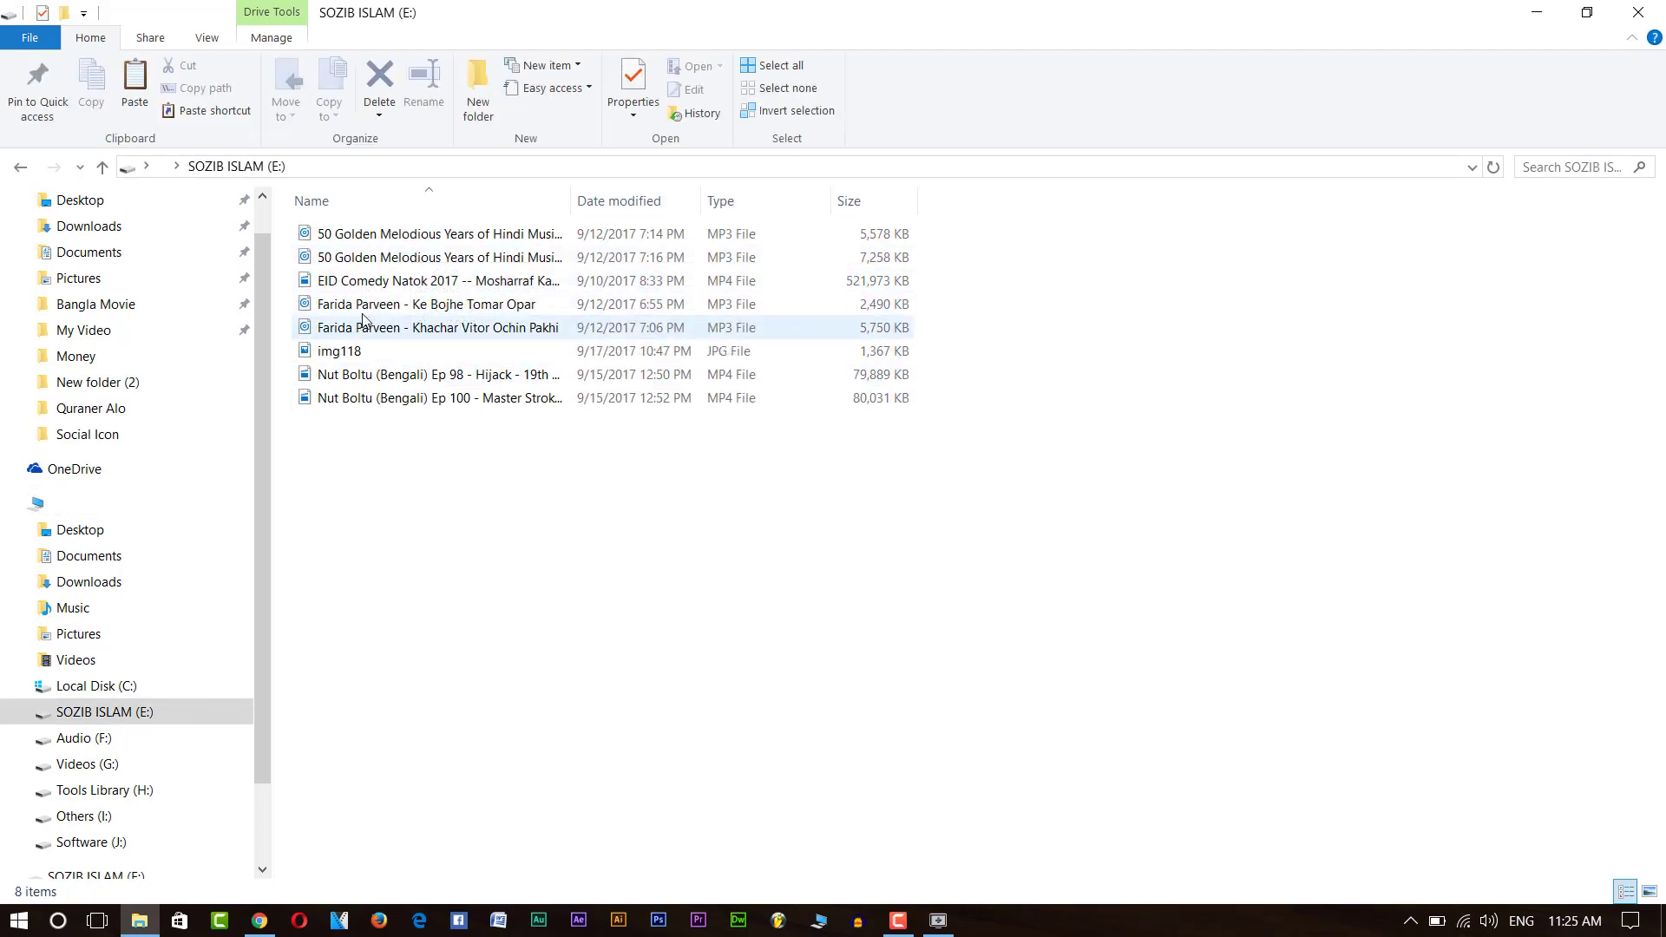
# Permanently delete all 8 files on drive E: and return to This PC.
pyautogui.moveTo(369, 443); pyautogui.dragTo(361, 372)
pyautogui.click(356, 359)
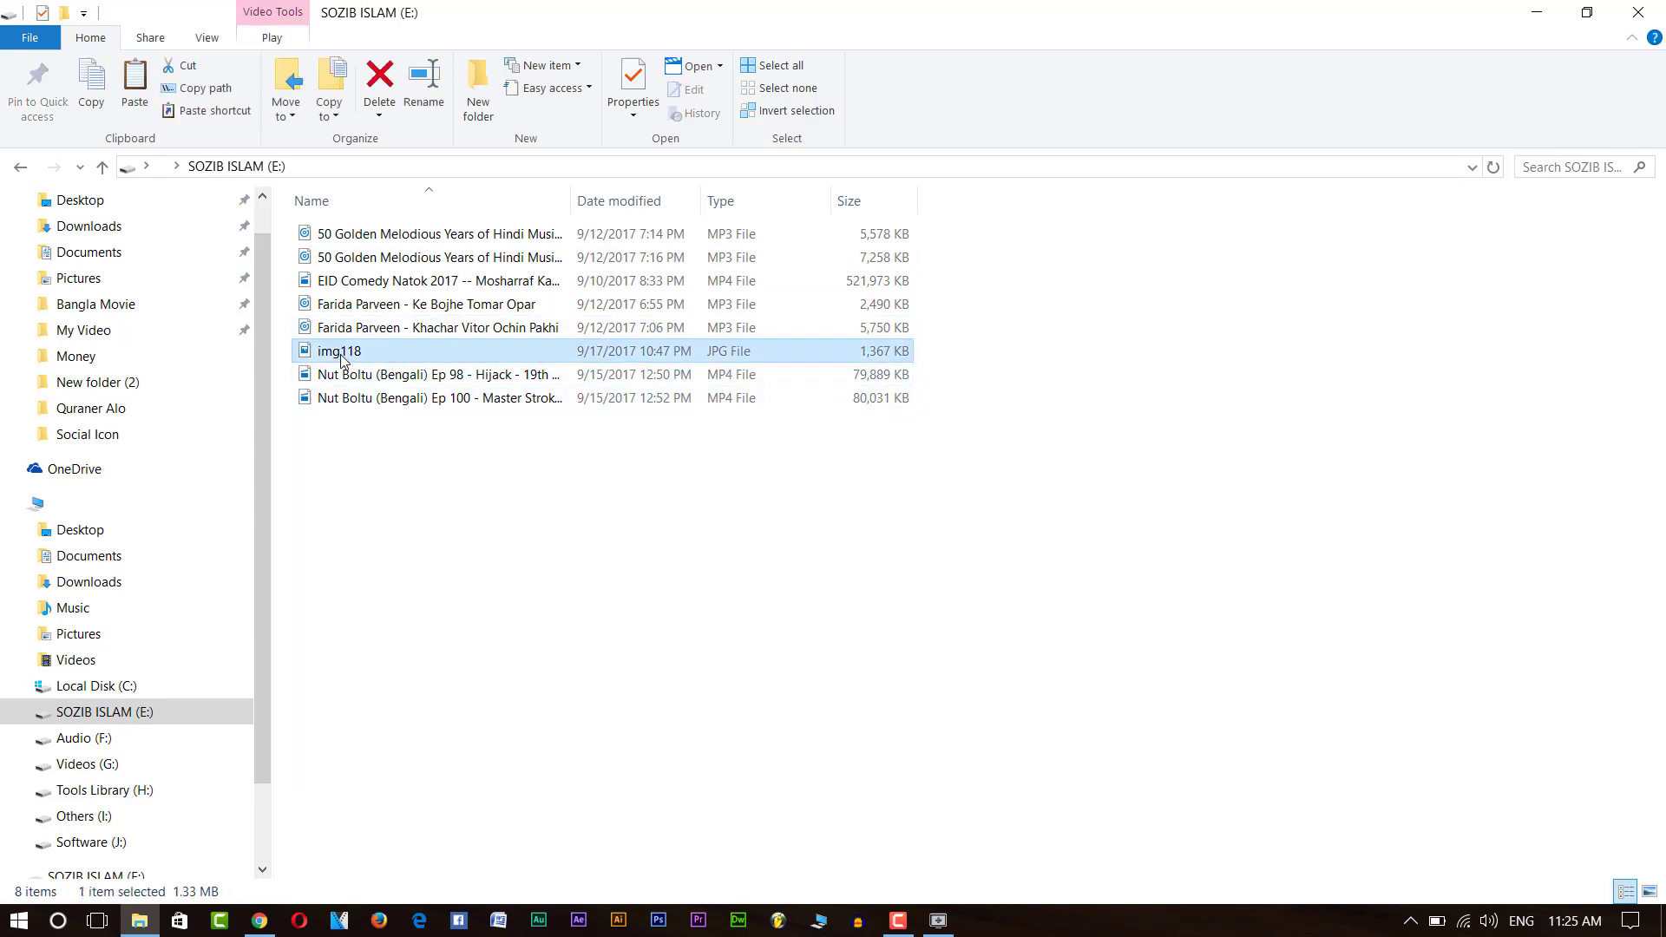
pyautogui.moveTo(423, 505); pyautogui.dragTo(556, 239)
pyautogui.rightClick(475, 330)
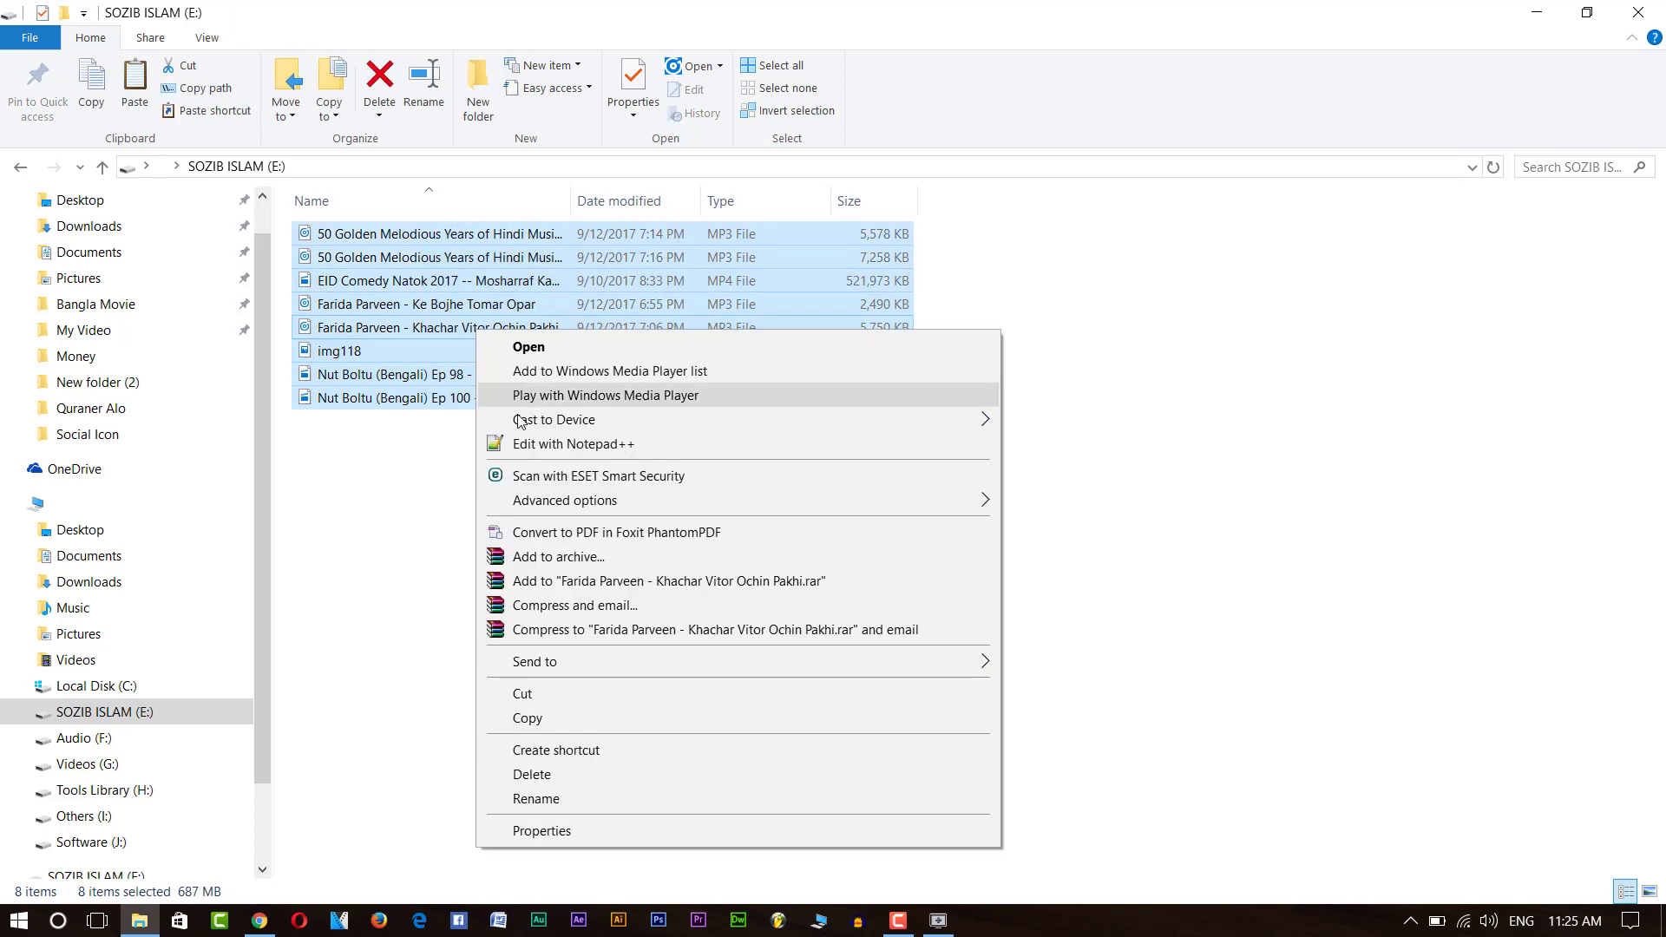
pyautogui.click(563, 772)
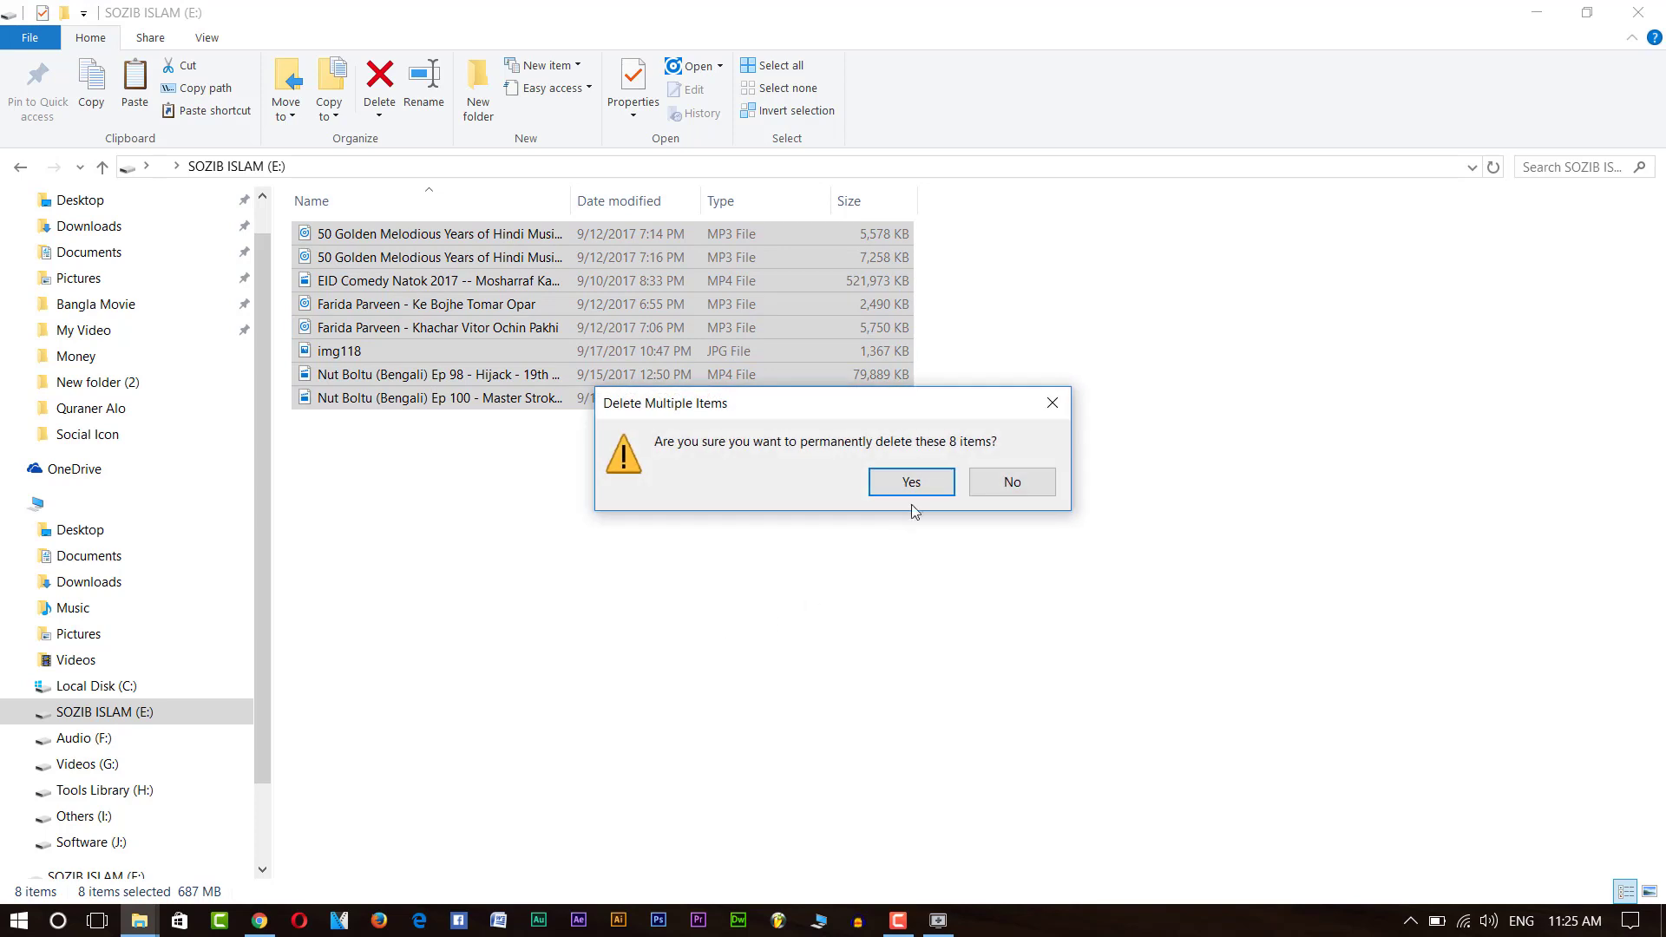
pyautogui.click(924, 477)
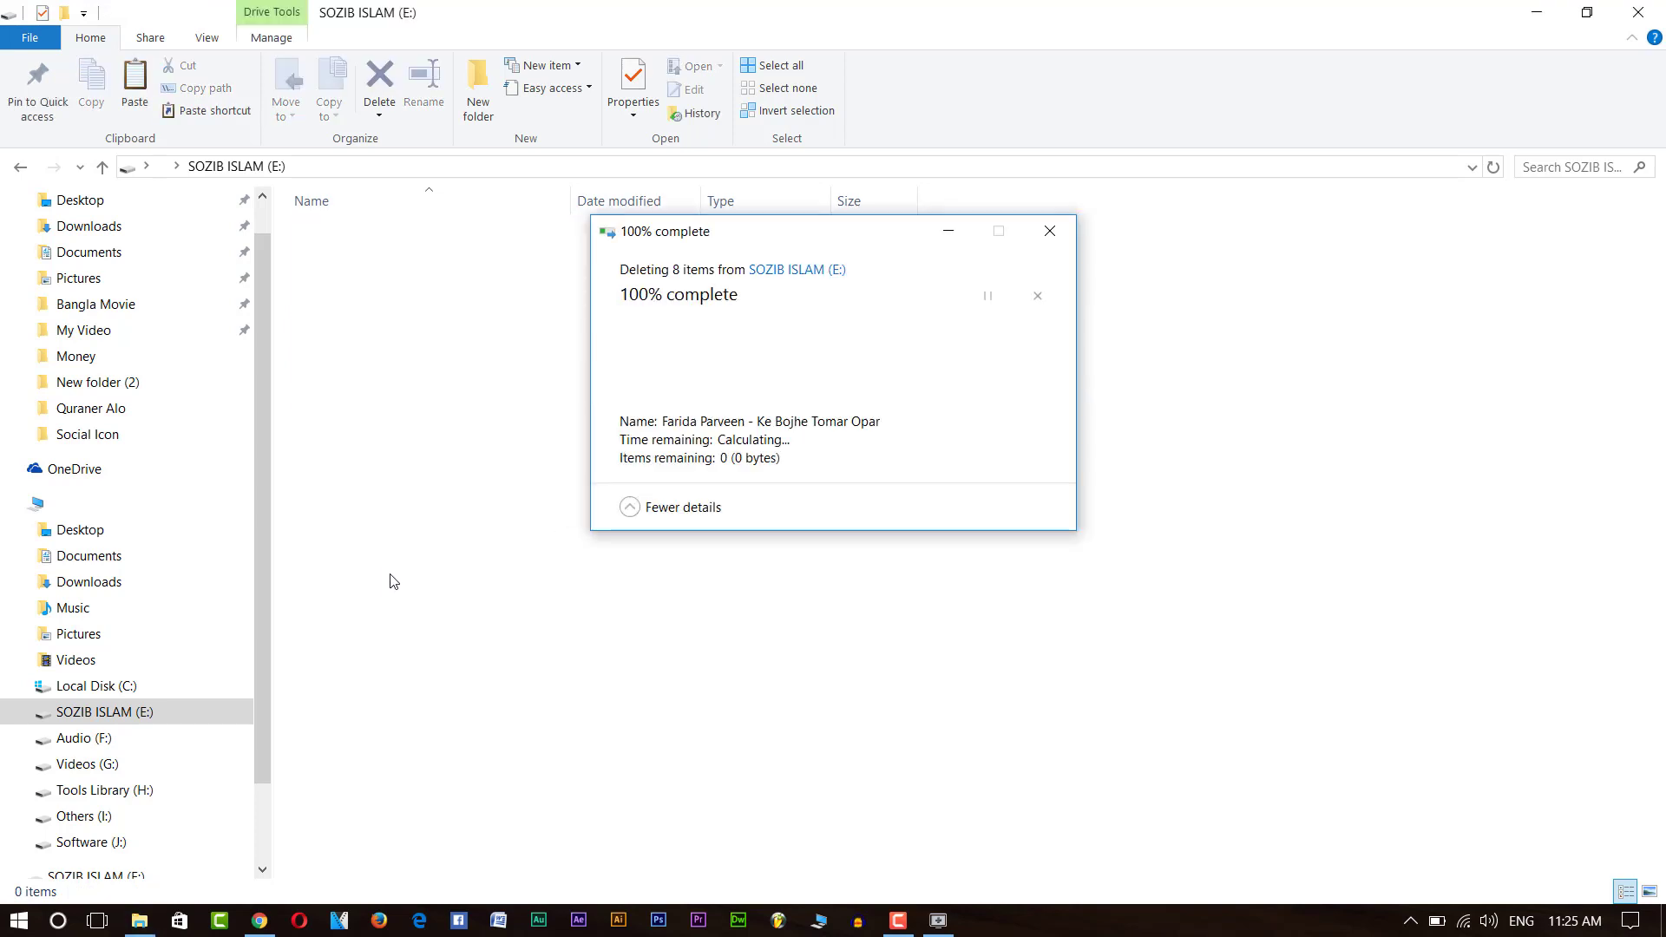
pyautogui.click(65, 506)
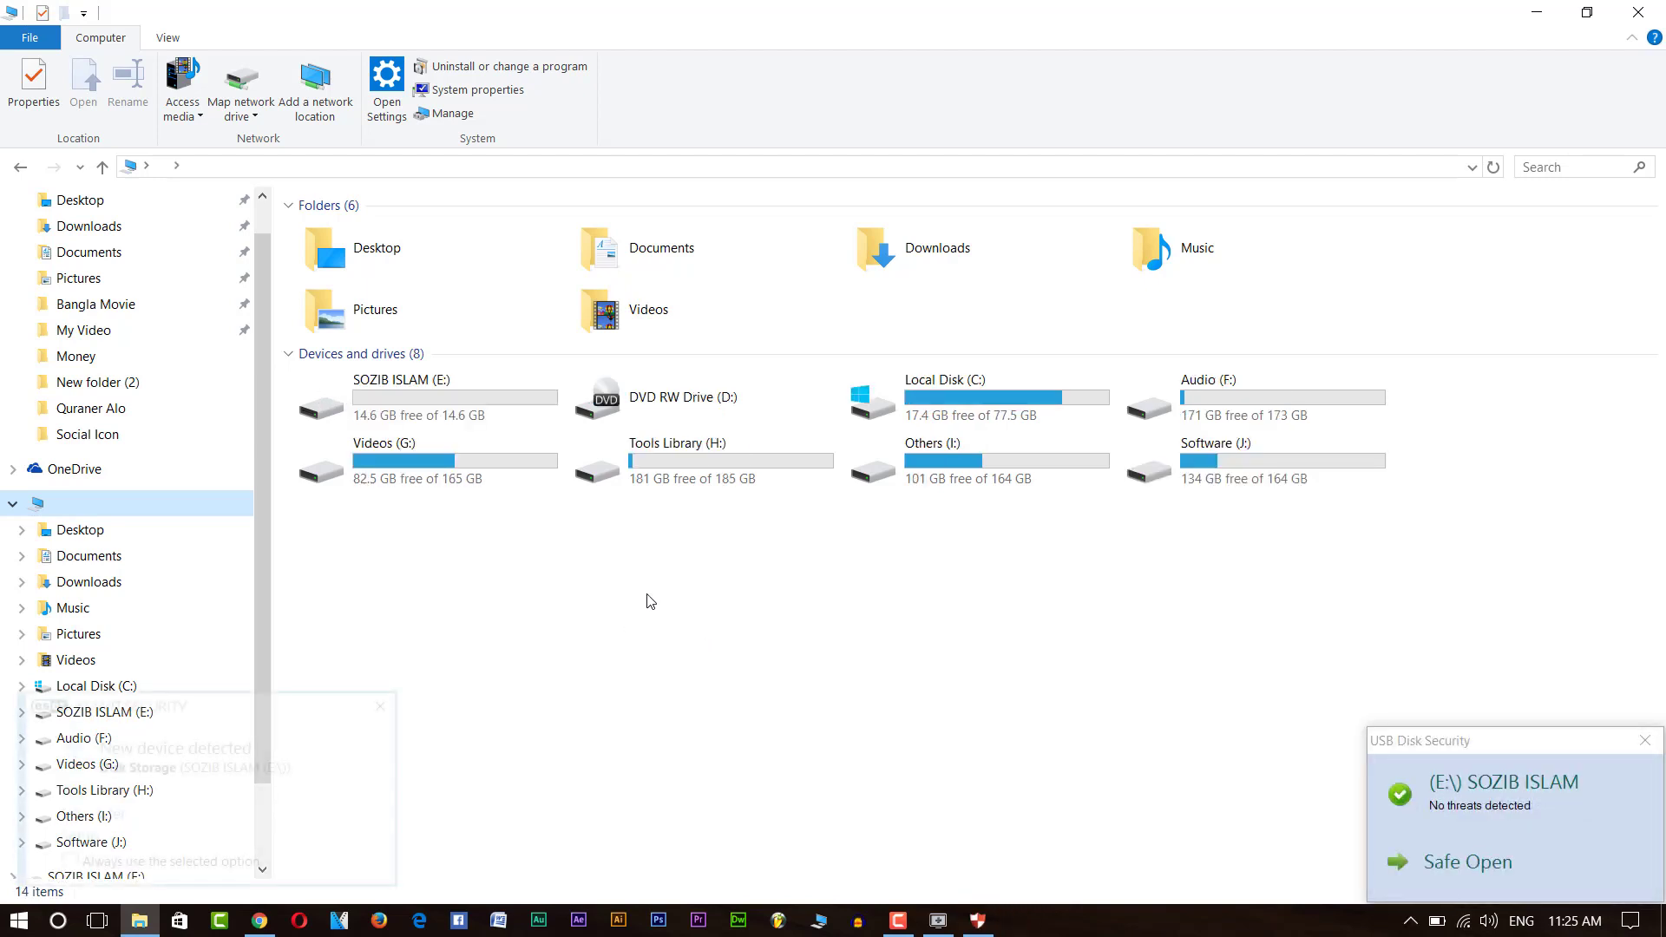
# Check drive E:'s Properties to confirm it is empty with only 40.0 KB used.
pyautogui.doubleClick(459, 420)
pyautogui.rightClick(643, 348)
pyautogui.click(774, 616)
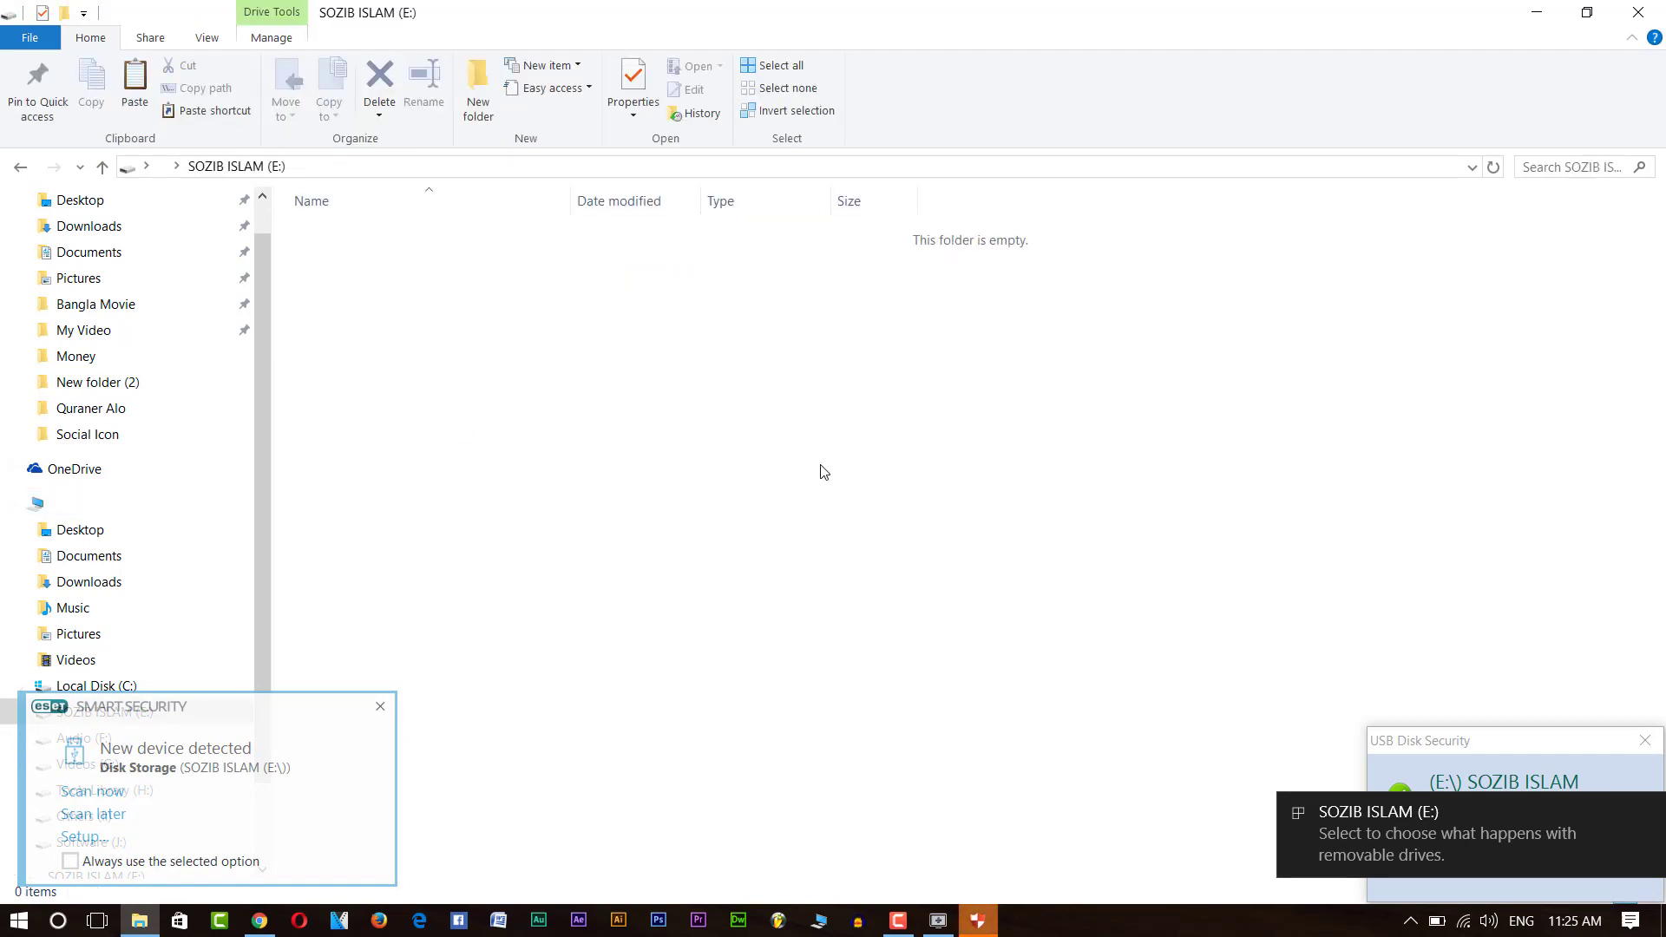
pyautogui.click(381, 706)
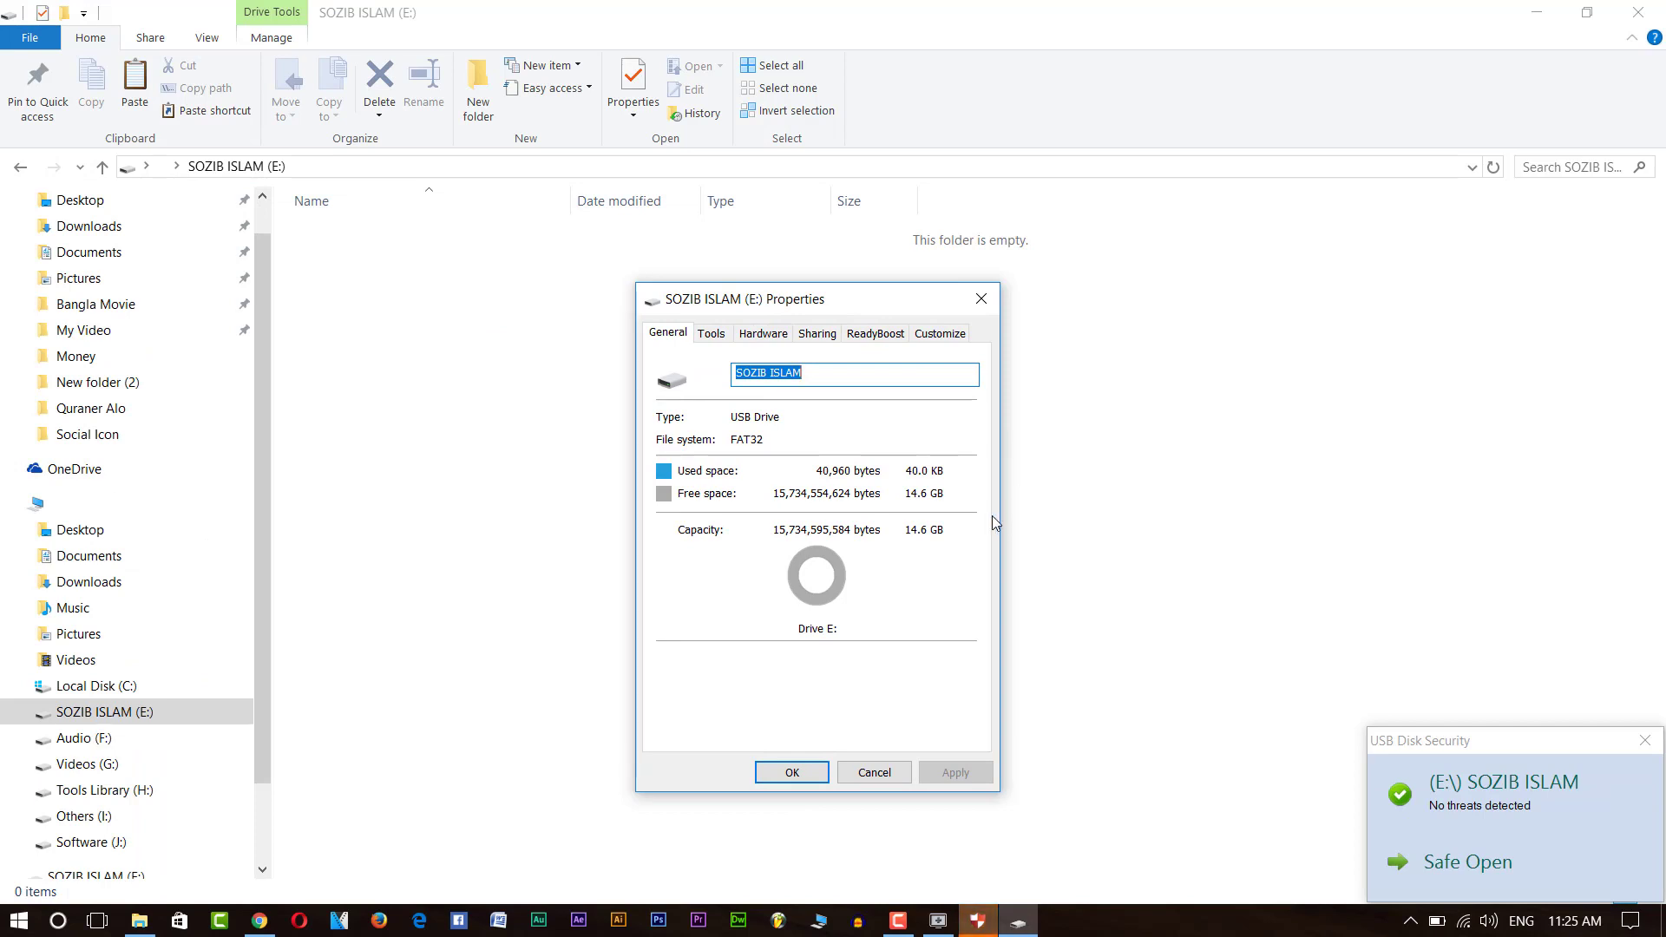
pyautogui.click(977, 304)
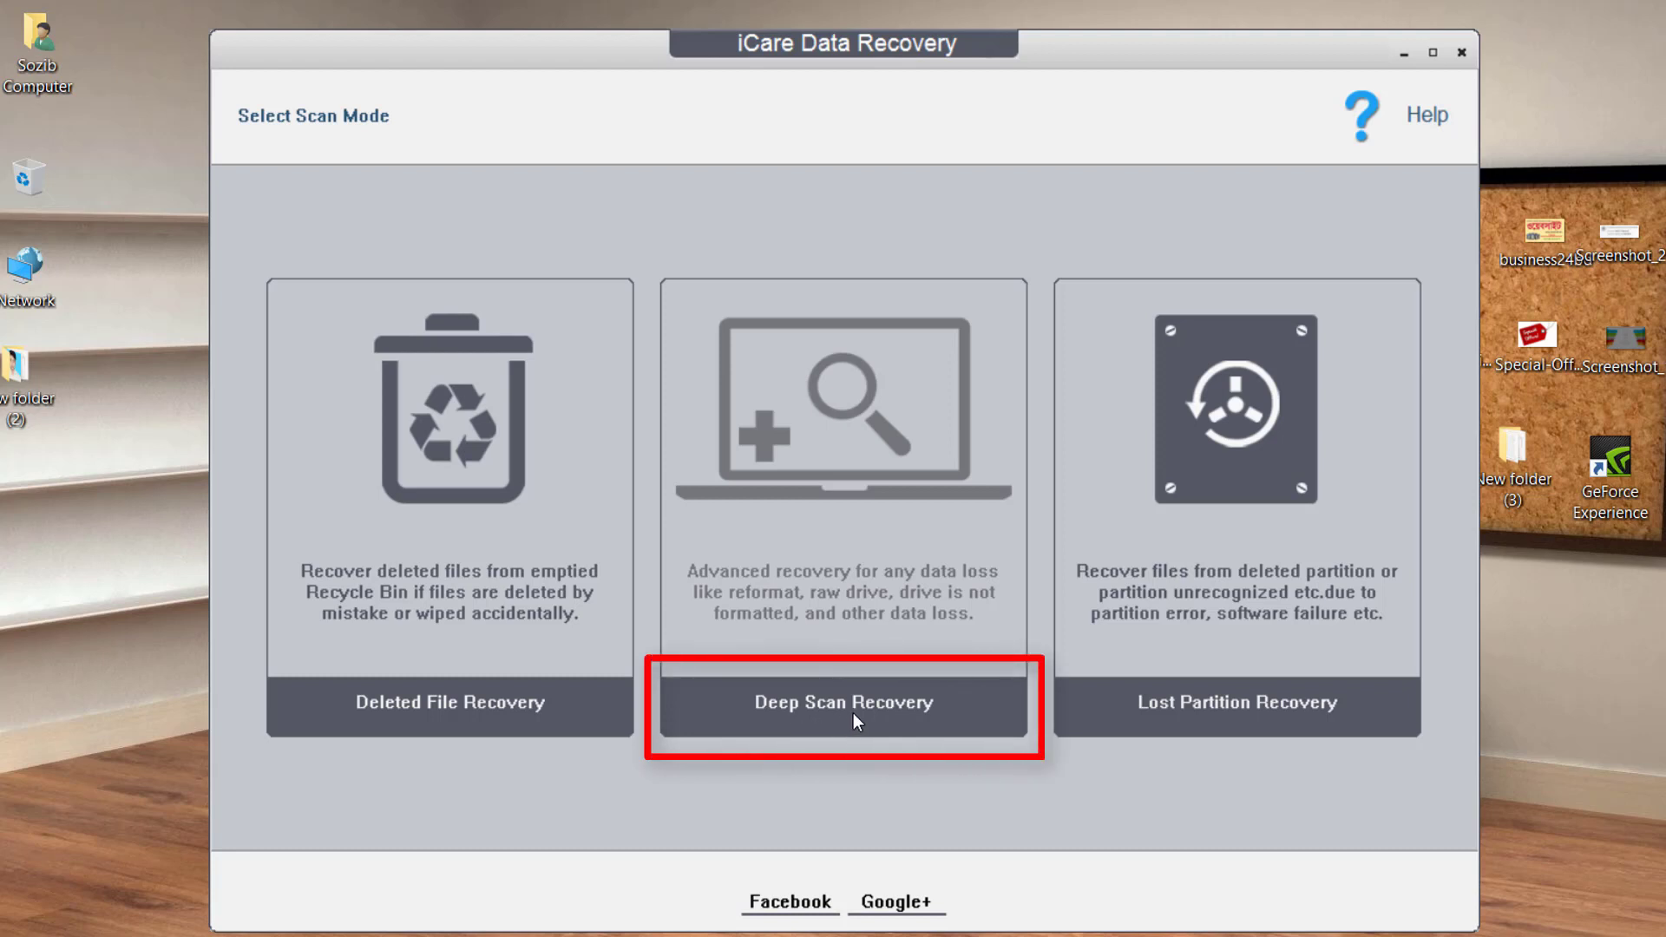
# Select the E: FAT32 USB partition (14.67 GB) and start scanning it.
pyautogui.click(852, 712)
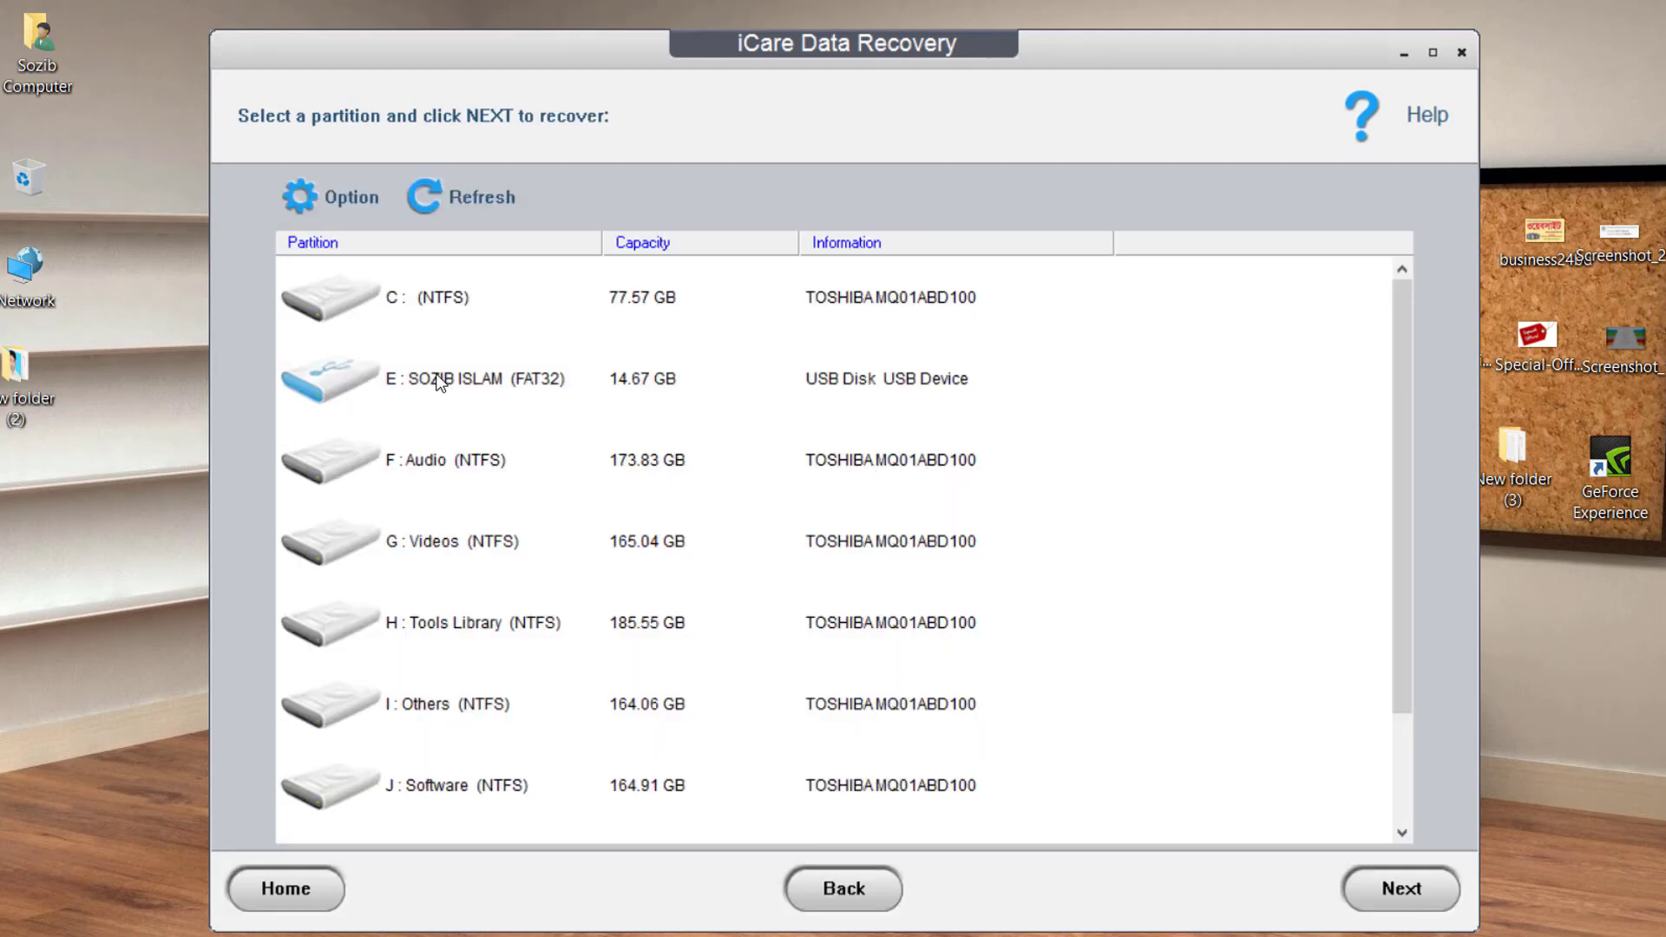
pyautogui.click(487, 392)
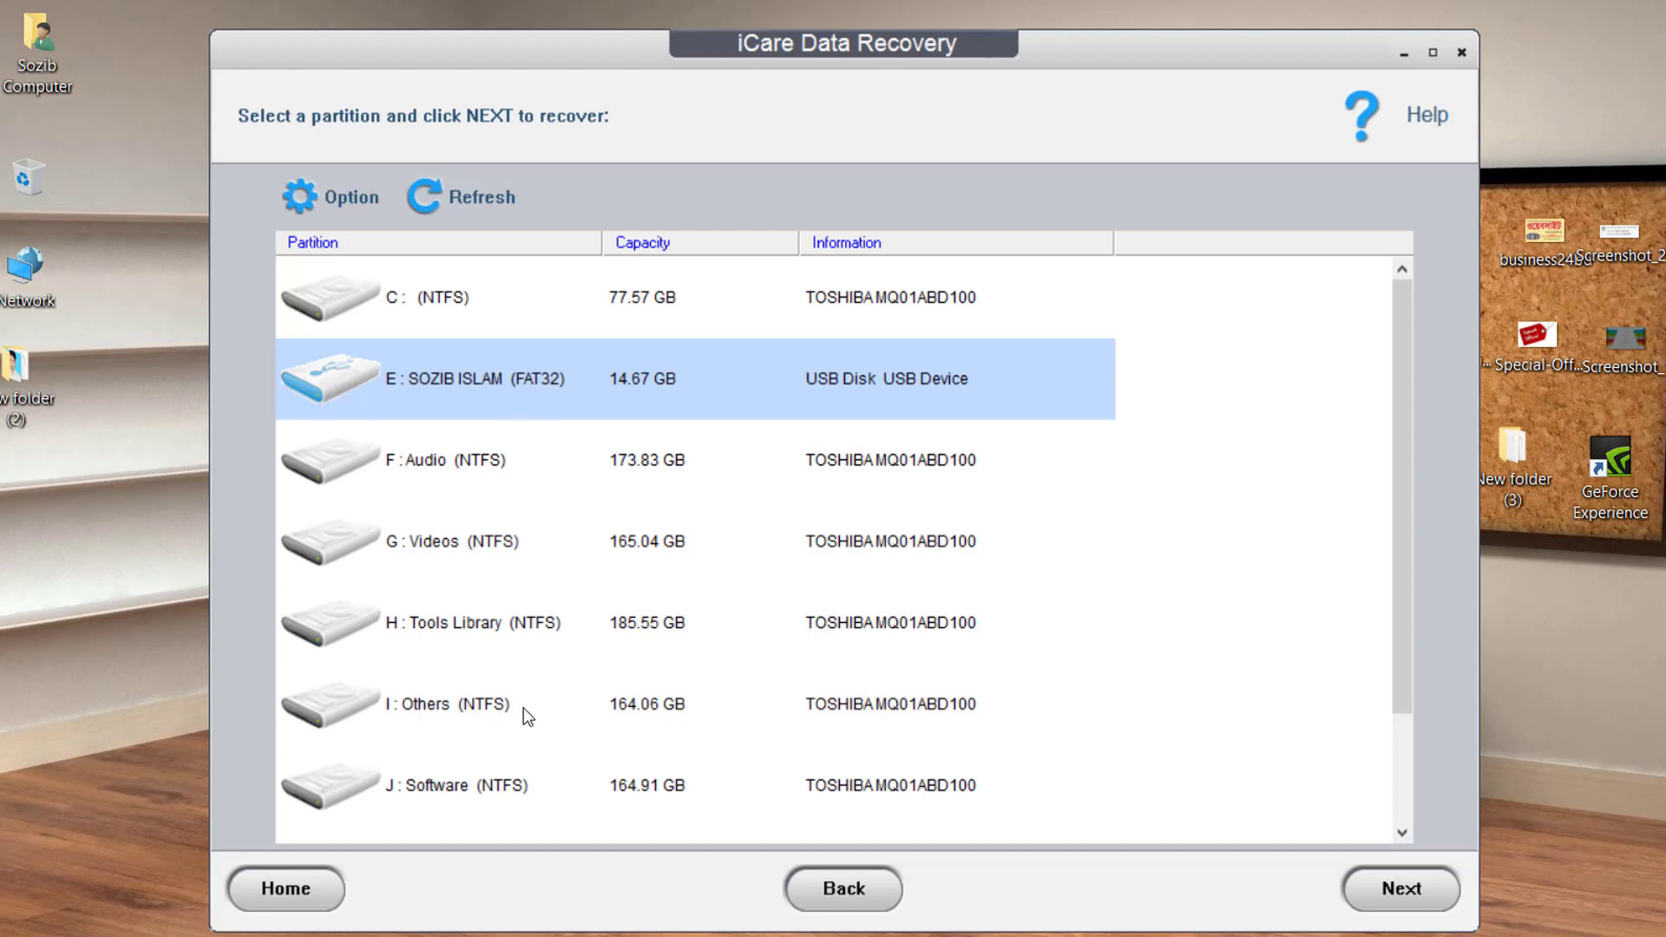
pyautogui.click(520, 685)
pyautogui.click(452, 617)
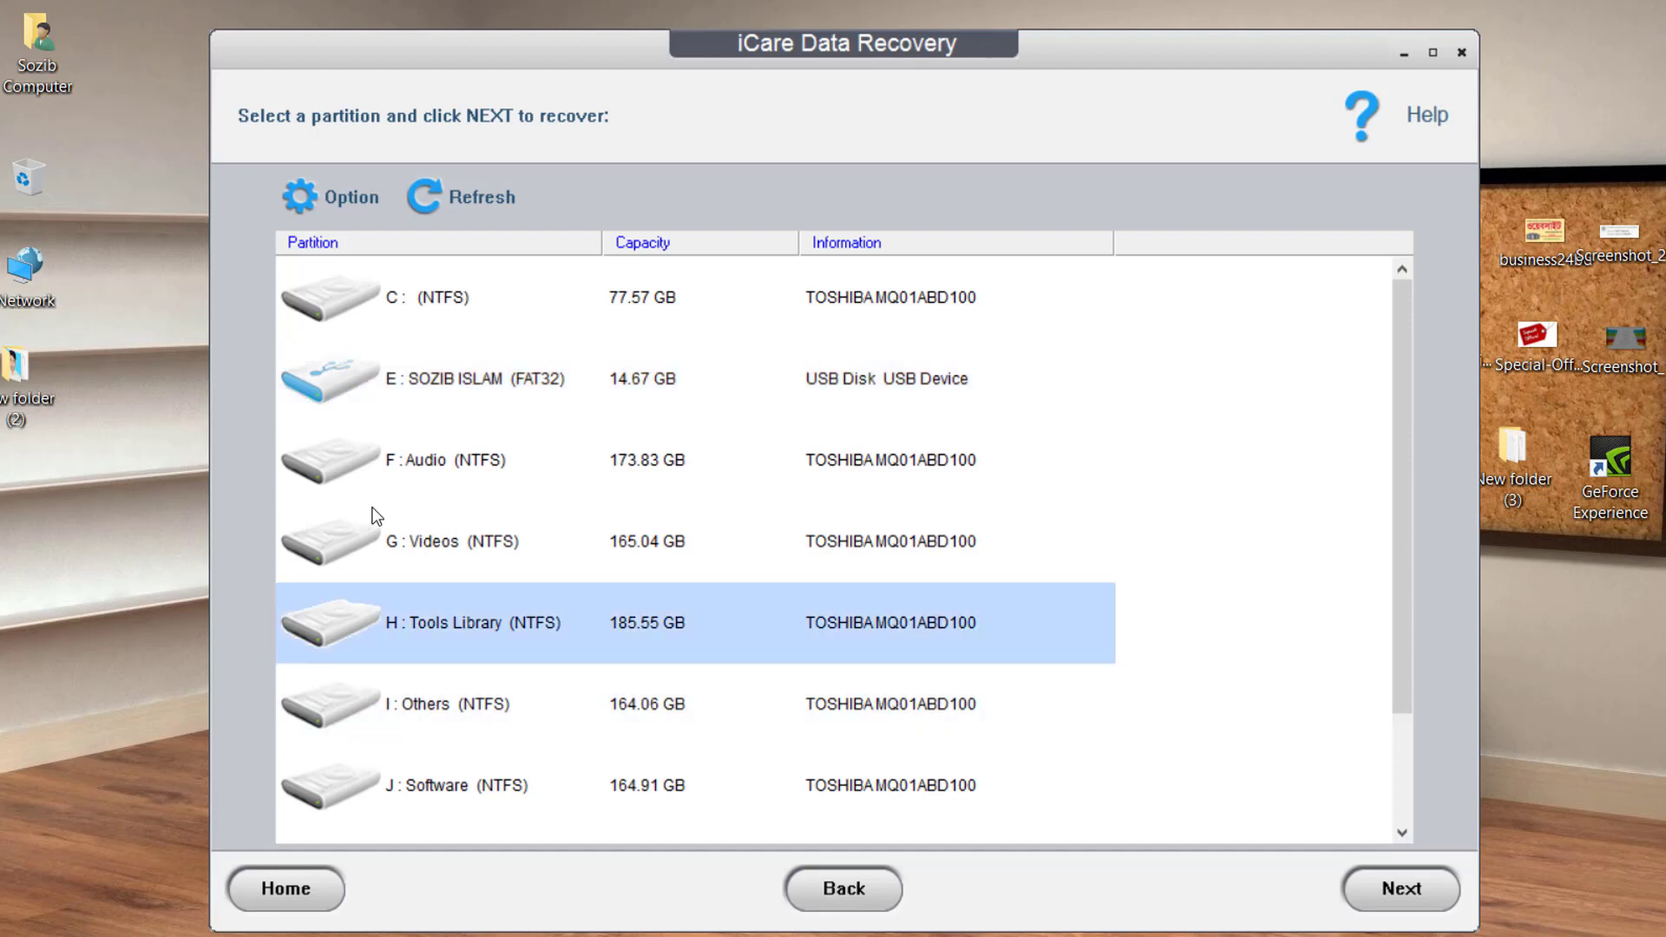
pyautogui.click(514, 573)
pyautogui.click(505, 456)
pyautogui.click(516, 403)
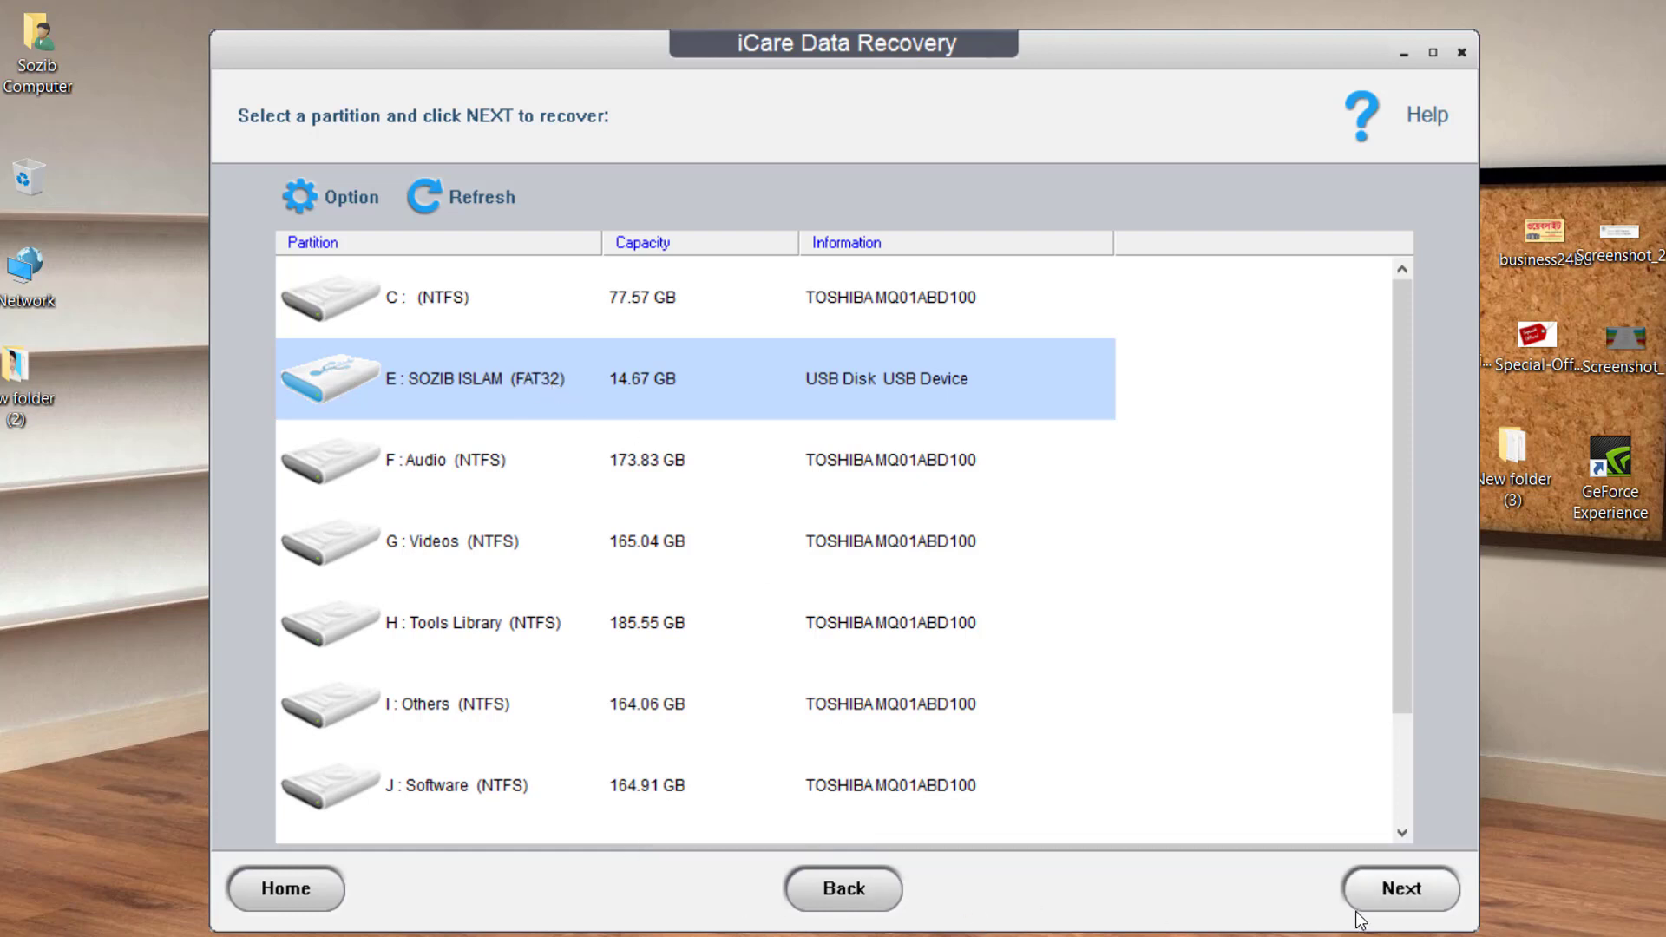
pyautogui.click(1398, 899)
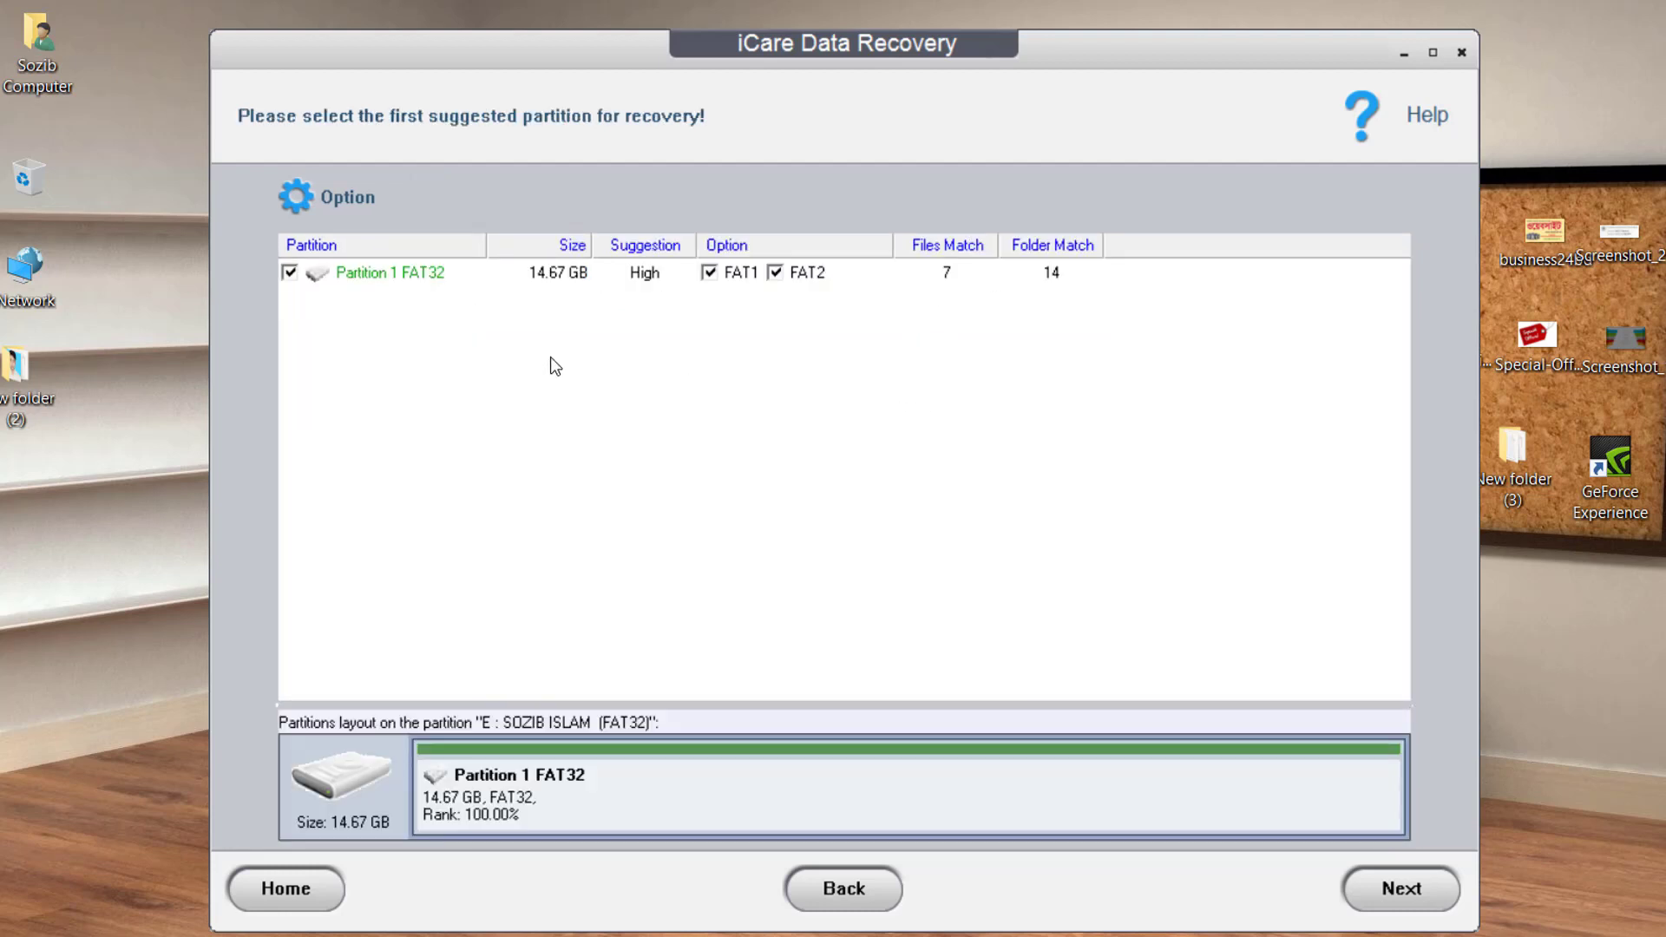
# Leave Partition 1 FAT32 (14.67 GB, High) ticked for recovery after the scan.
pyautogui.click(289, 273)
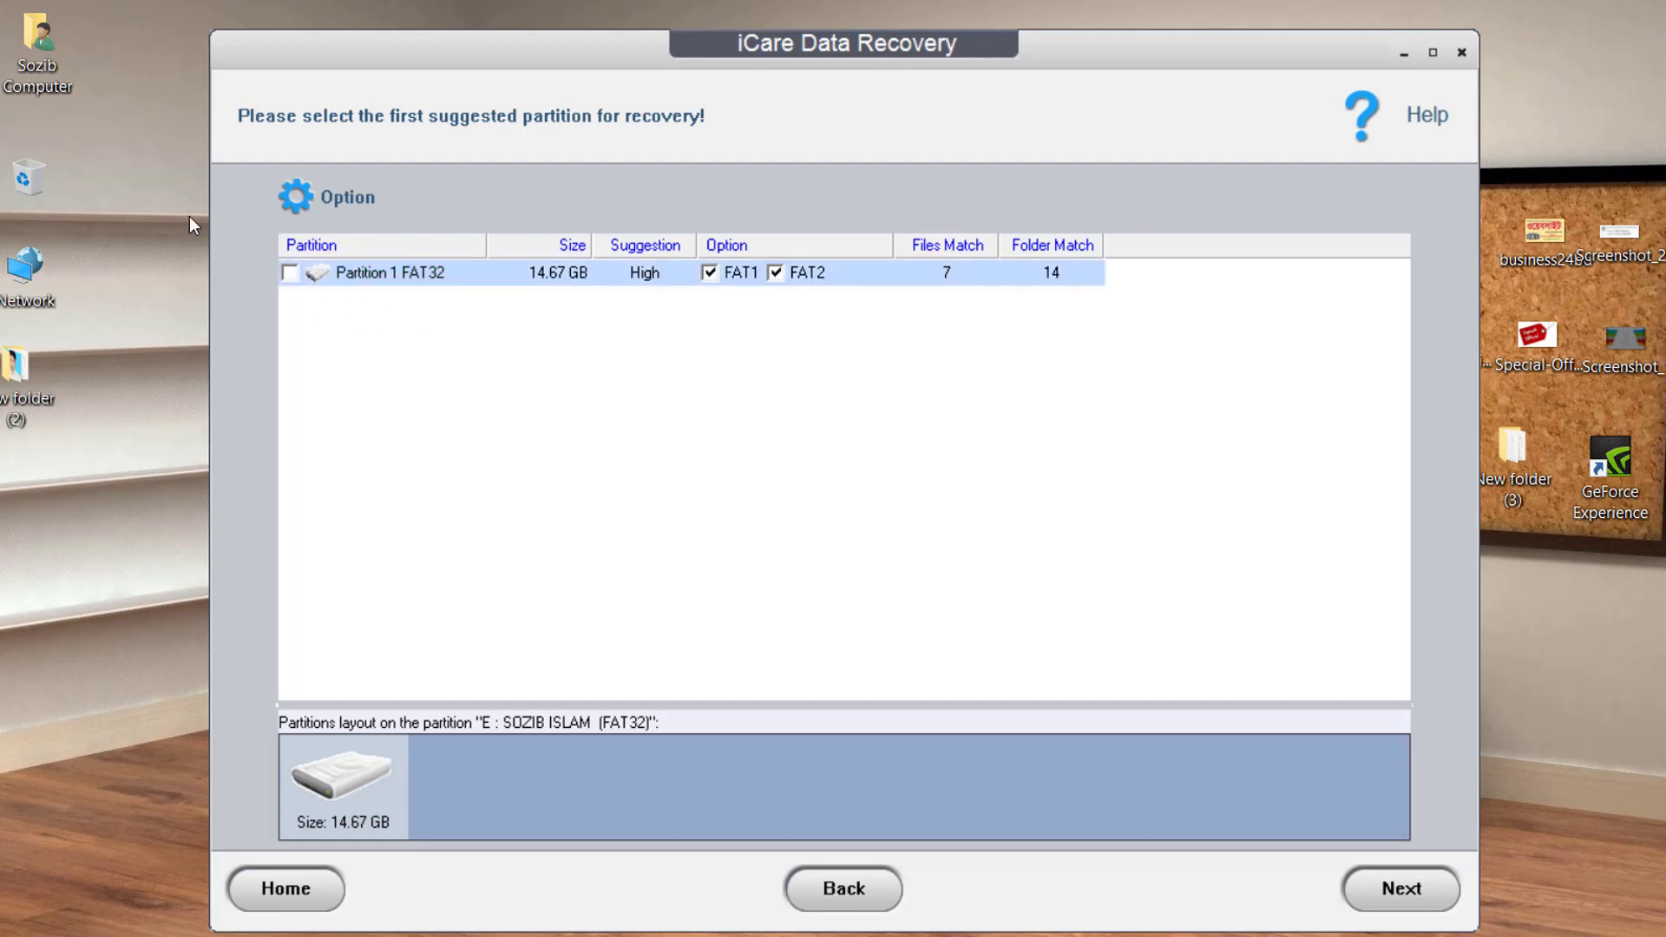
pyautogui.click(290, 273)
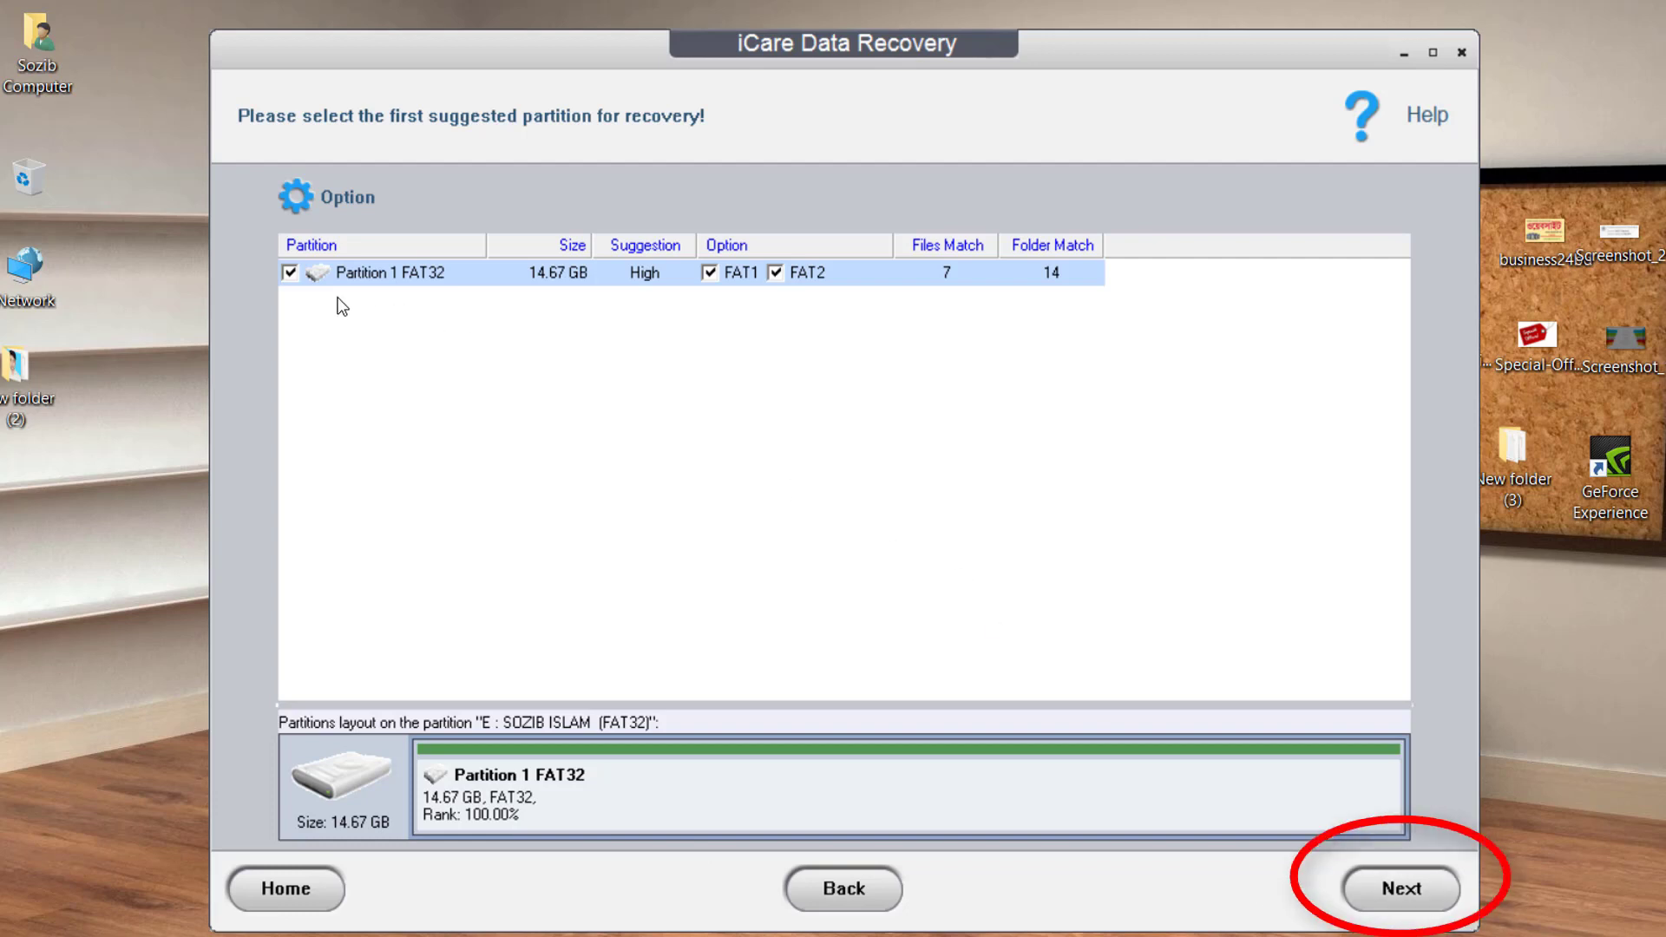
pyautogui.click(290, 273)
pyautogui.click(290, 272)
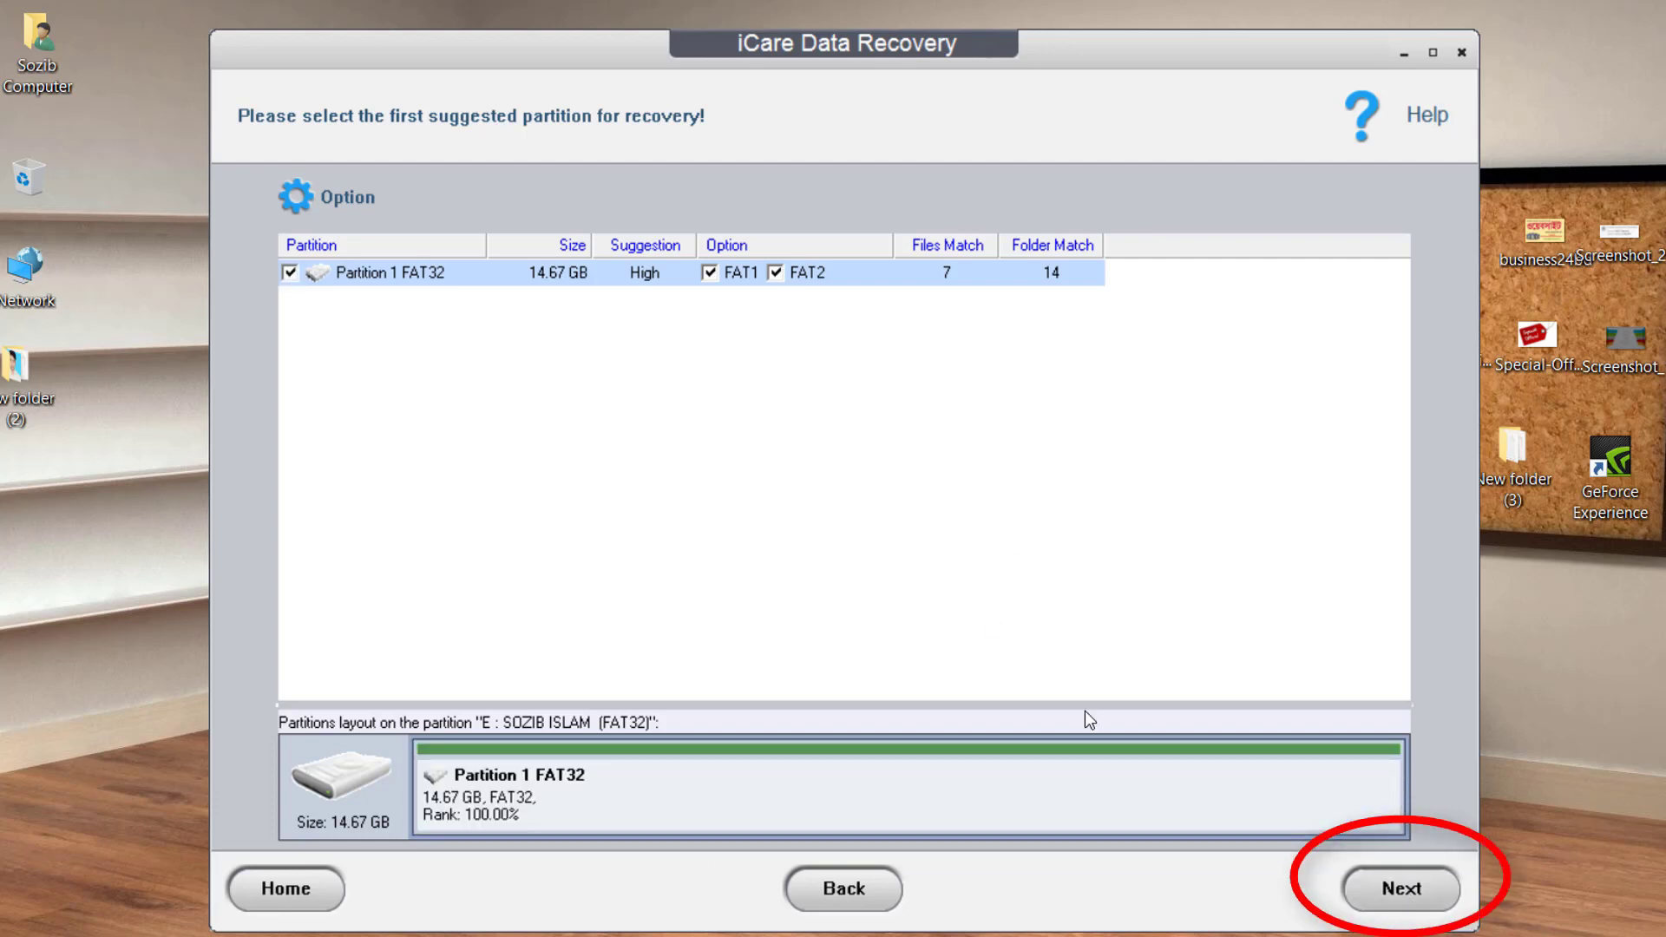
pyautogui.press('Return')
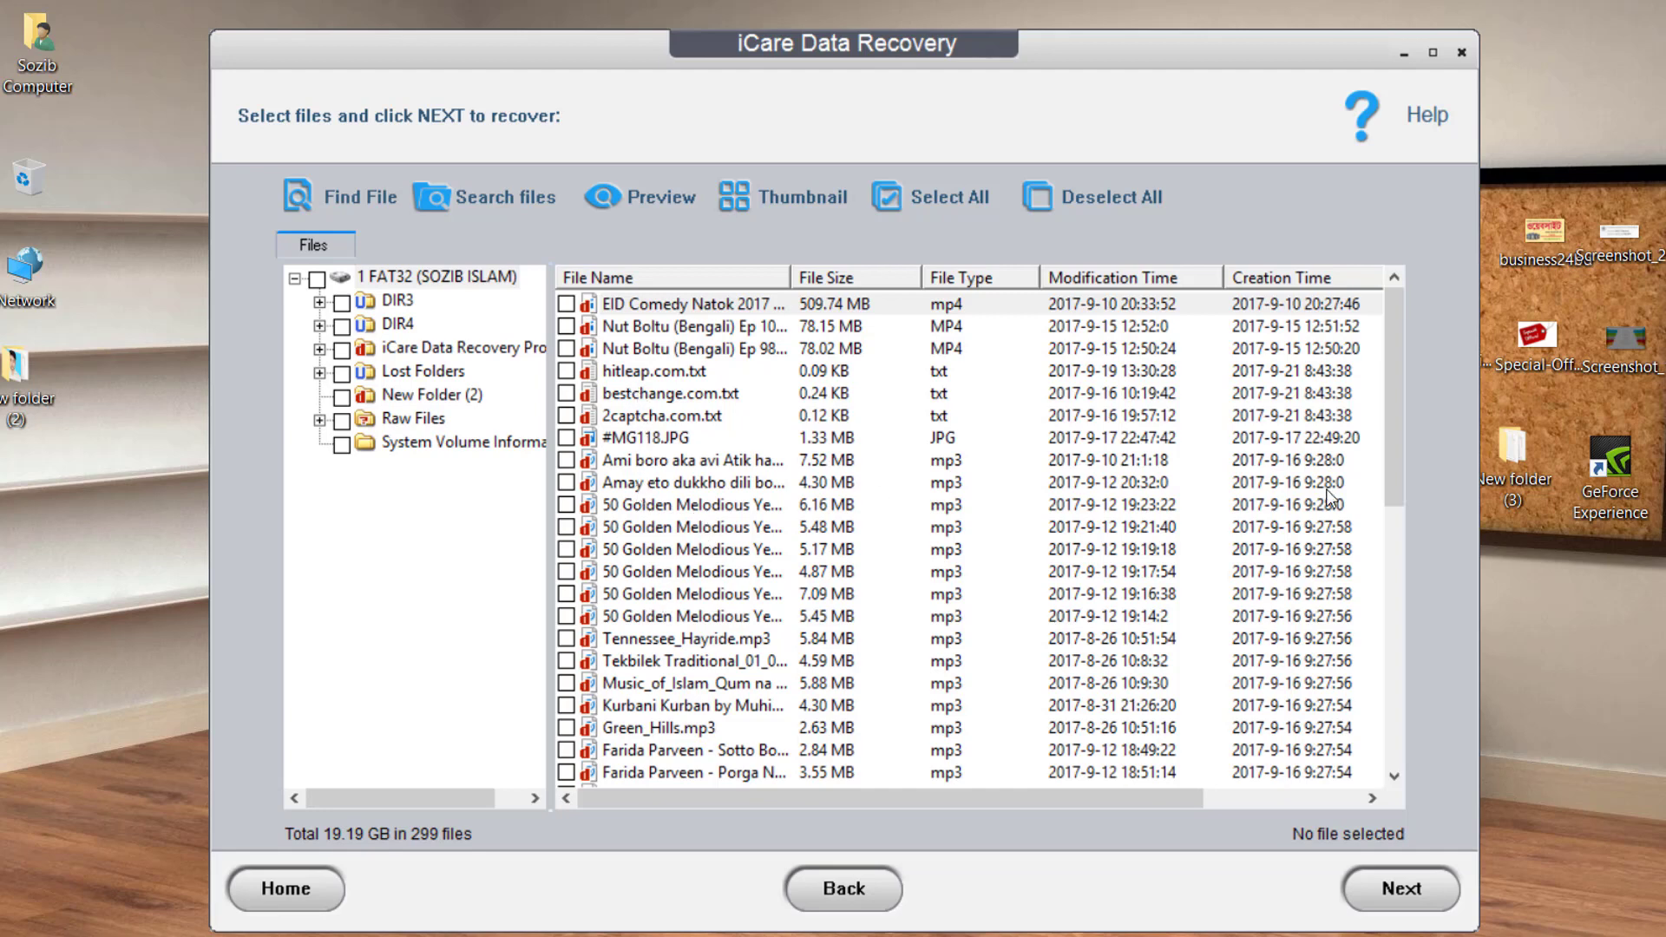
pyautogui.moveTo(1391, 429); pyautogui.dragTo(1404, 711)
pyautogui.click(728, 705)
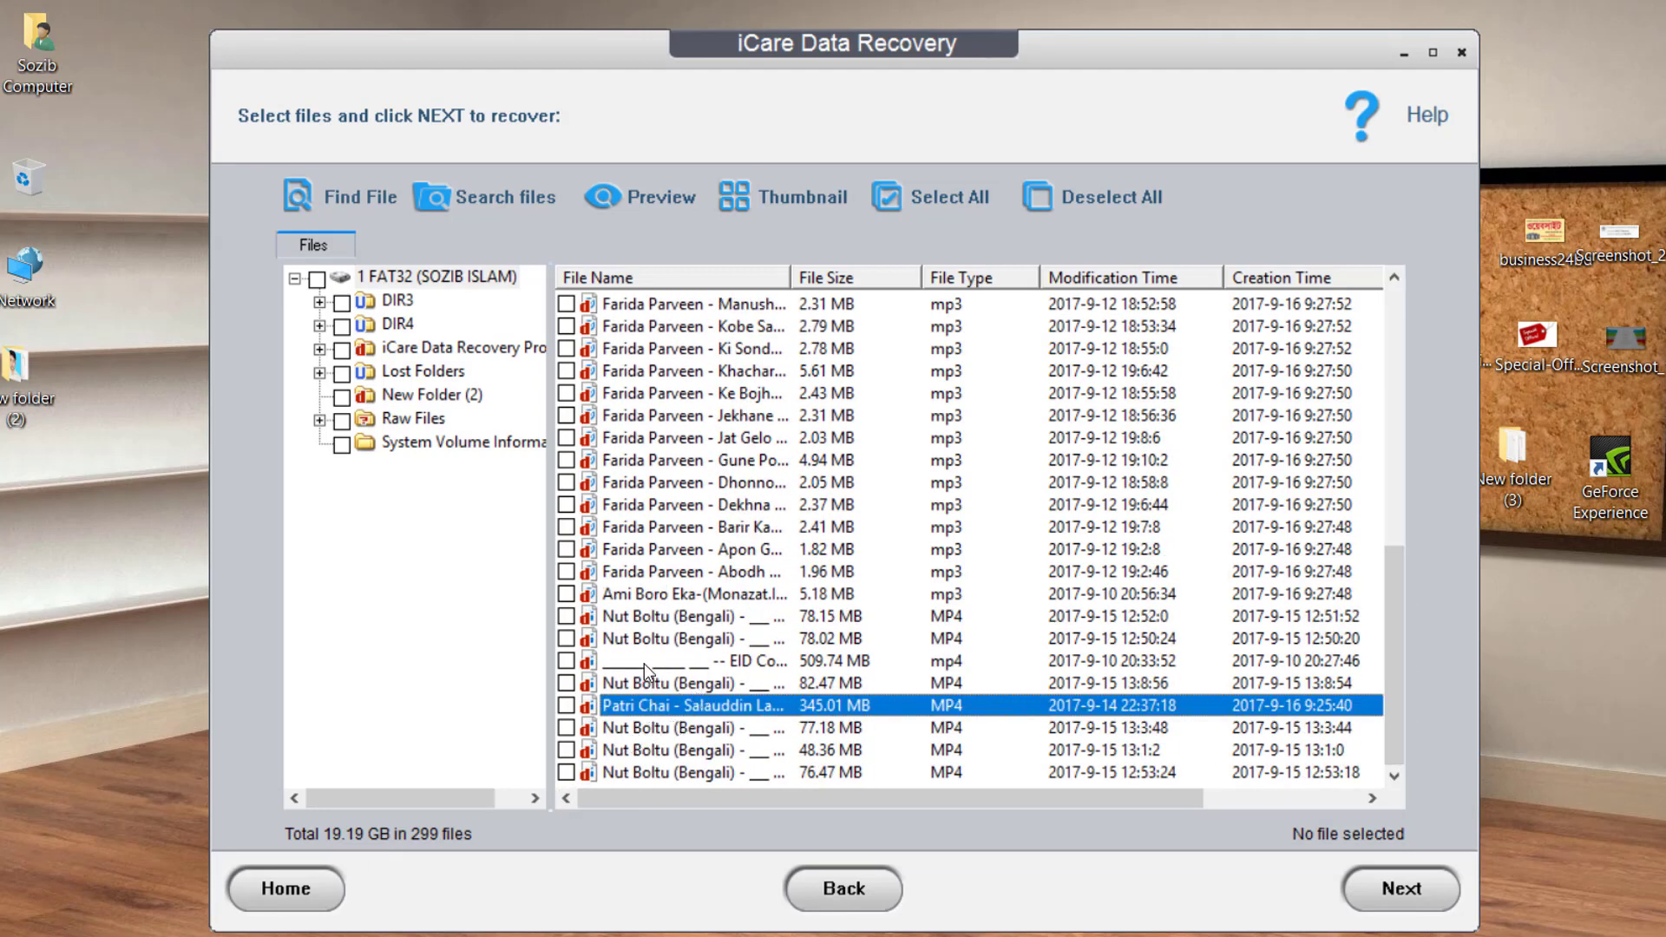
pyautogui.click(655, 620)
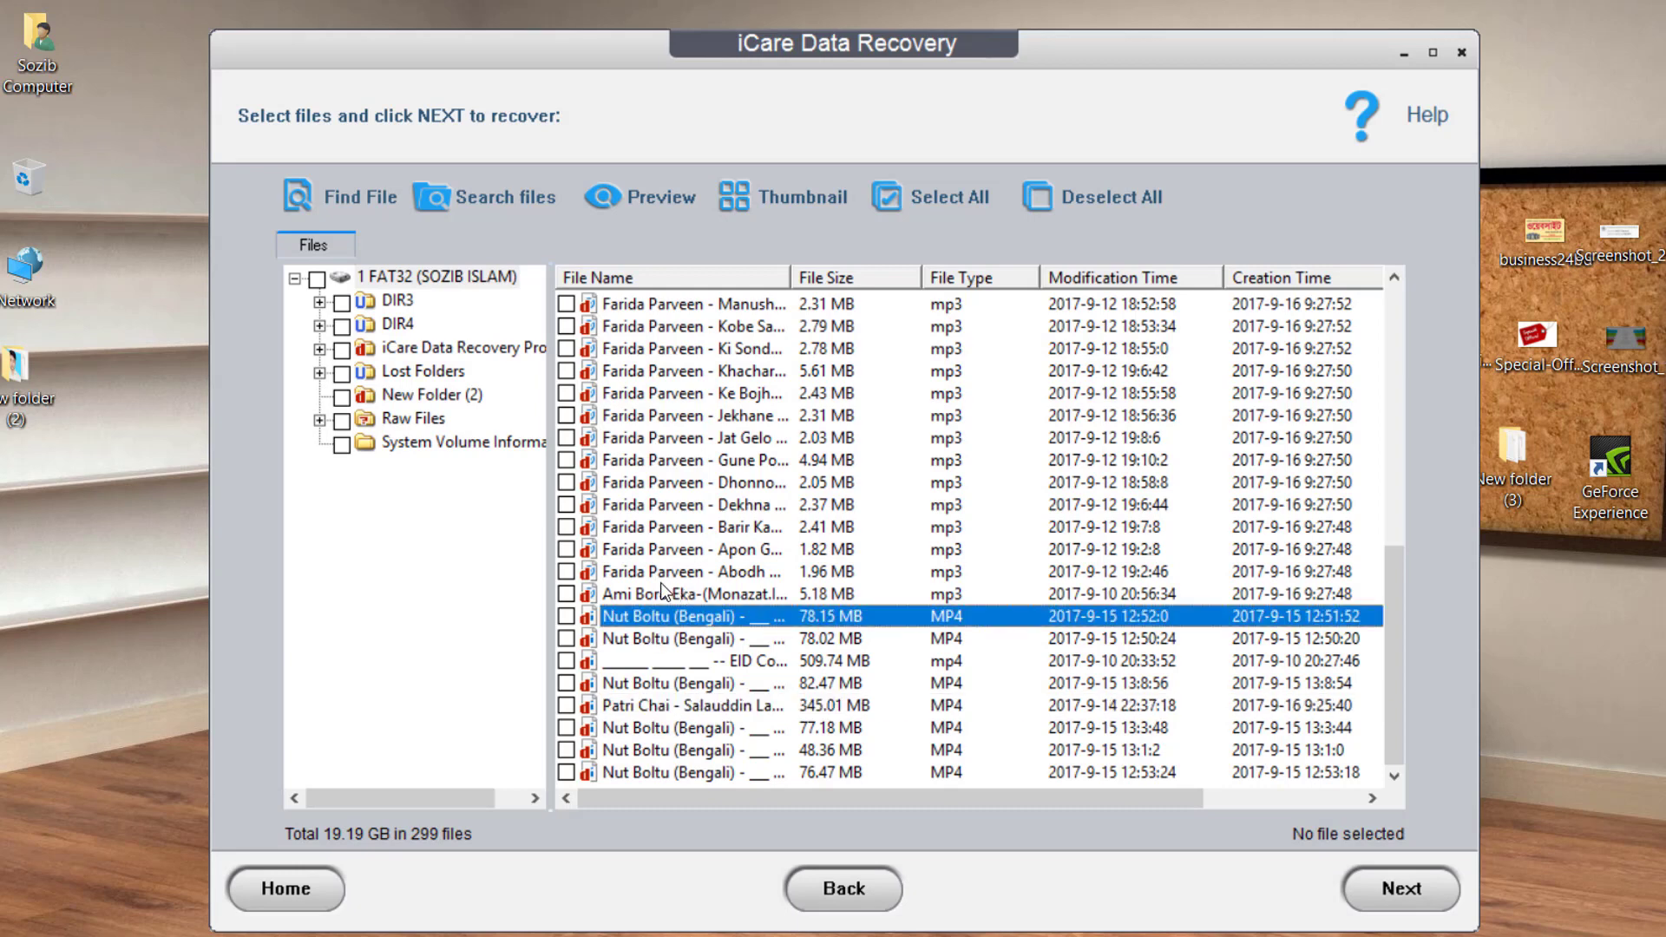
pyautogui.scroll(10, 710, 704)
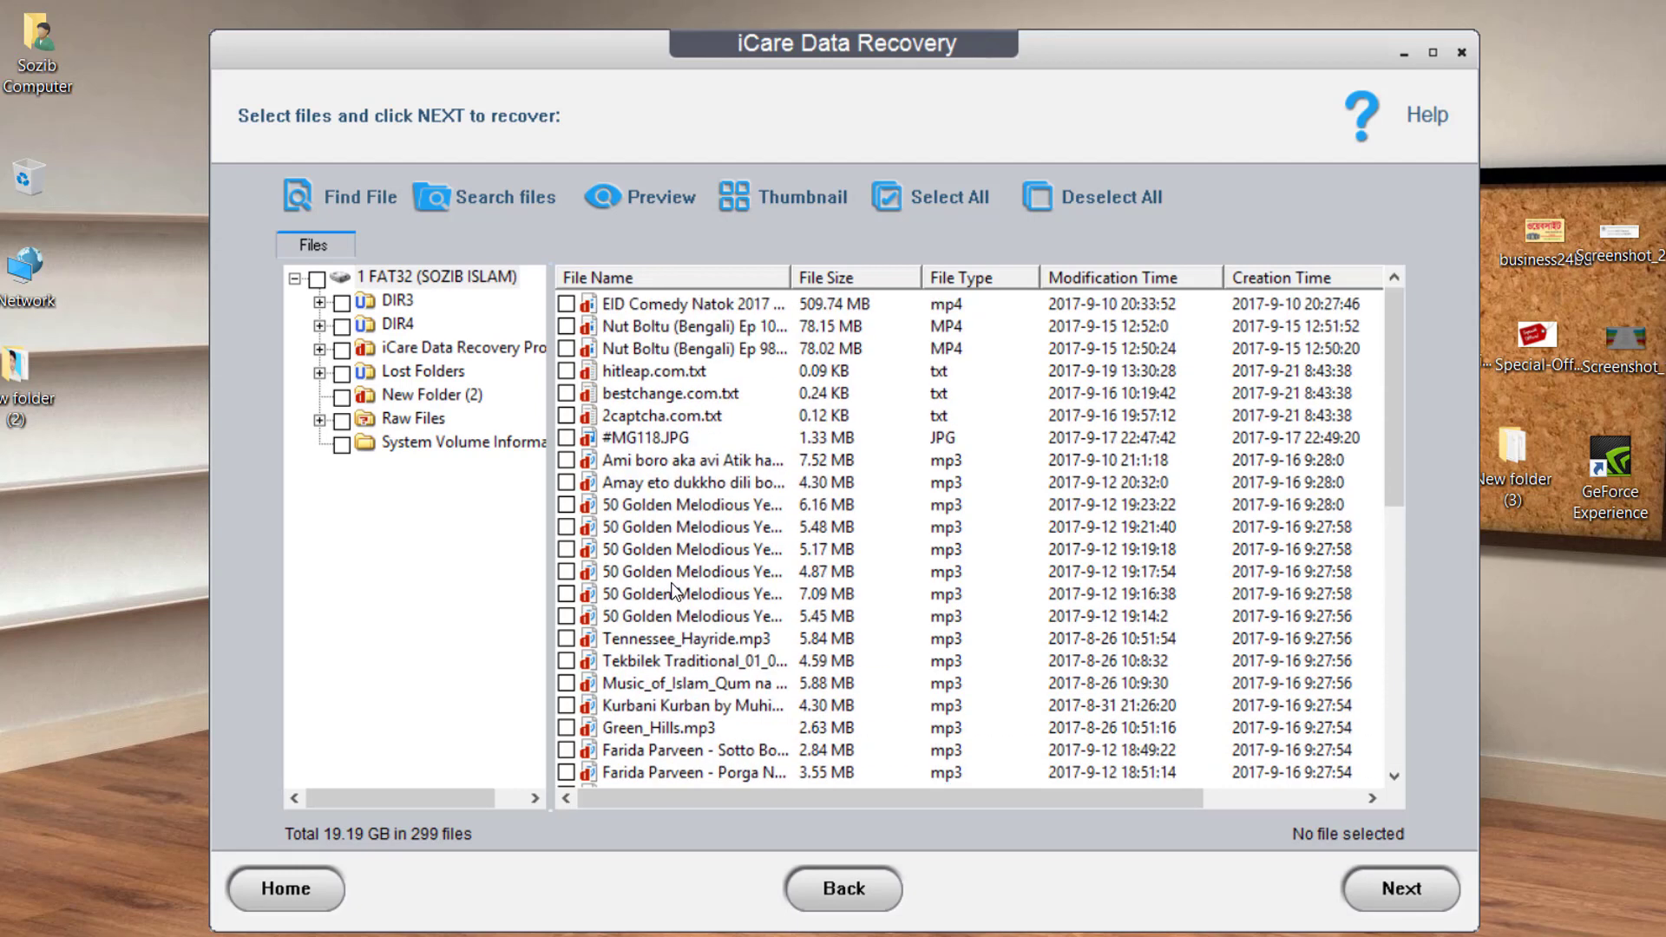
pyautogui.click(636, 439)
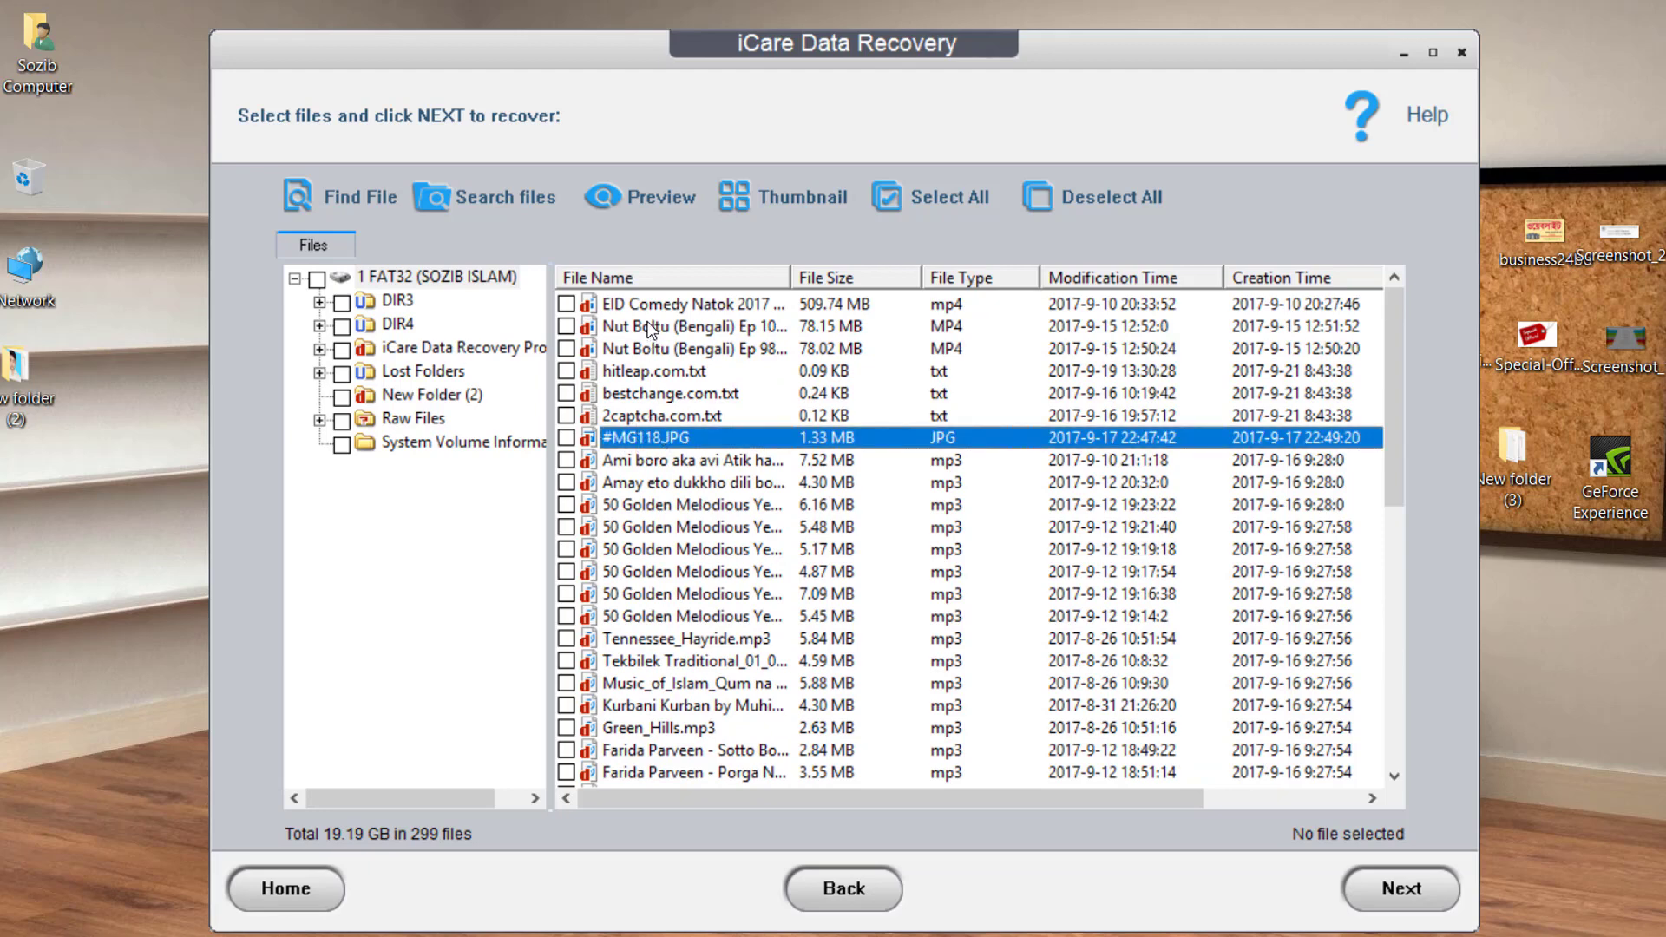
pyautogui.click(646, 303)
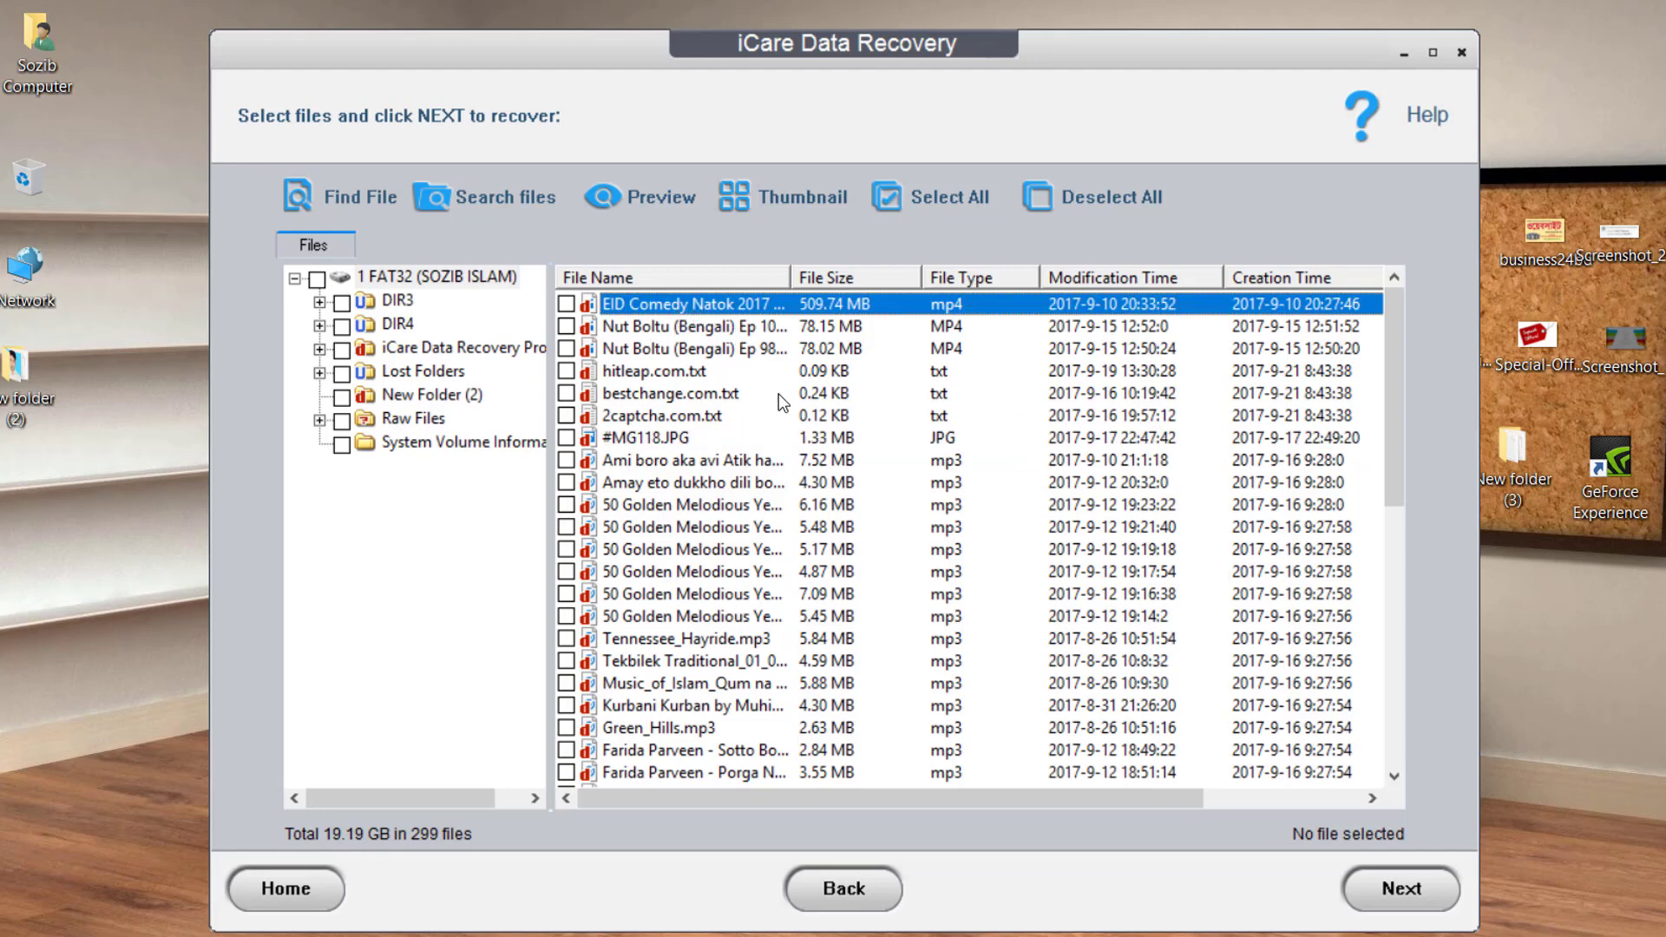
pyautogui.scroll(-10, 816, 583)
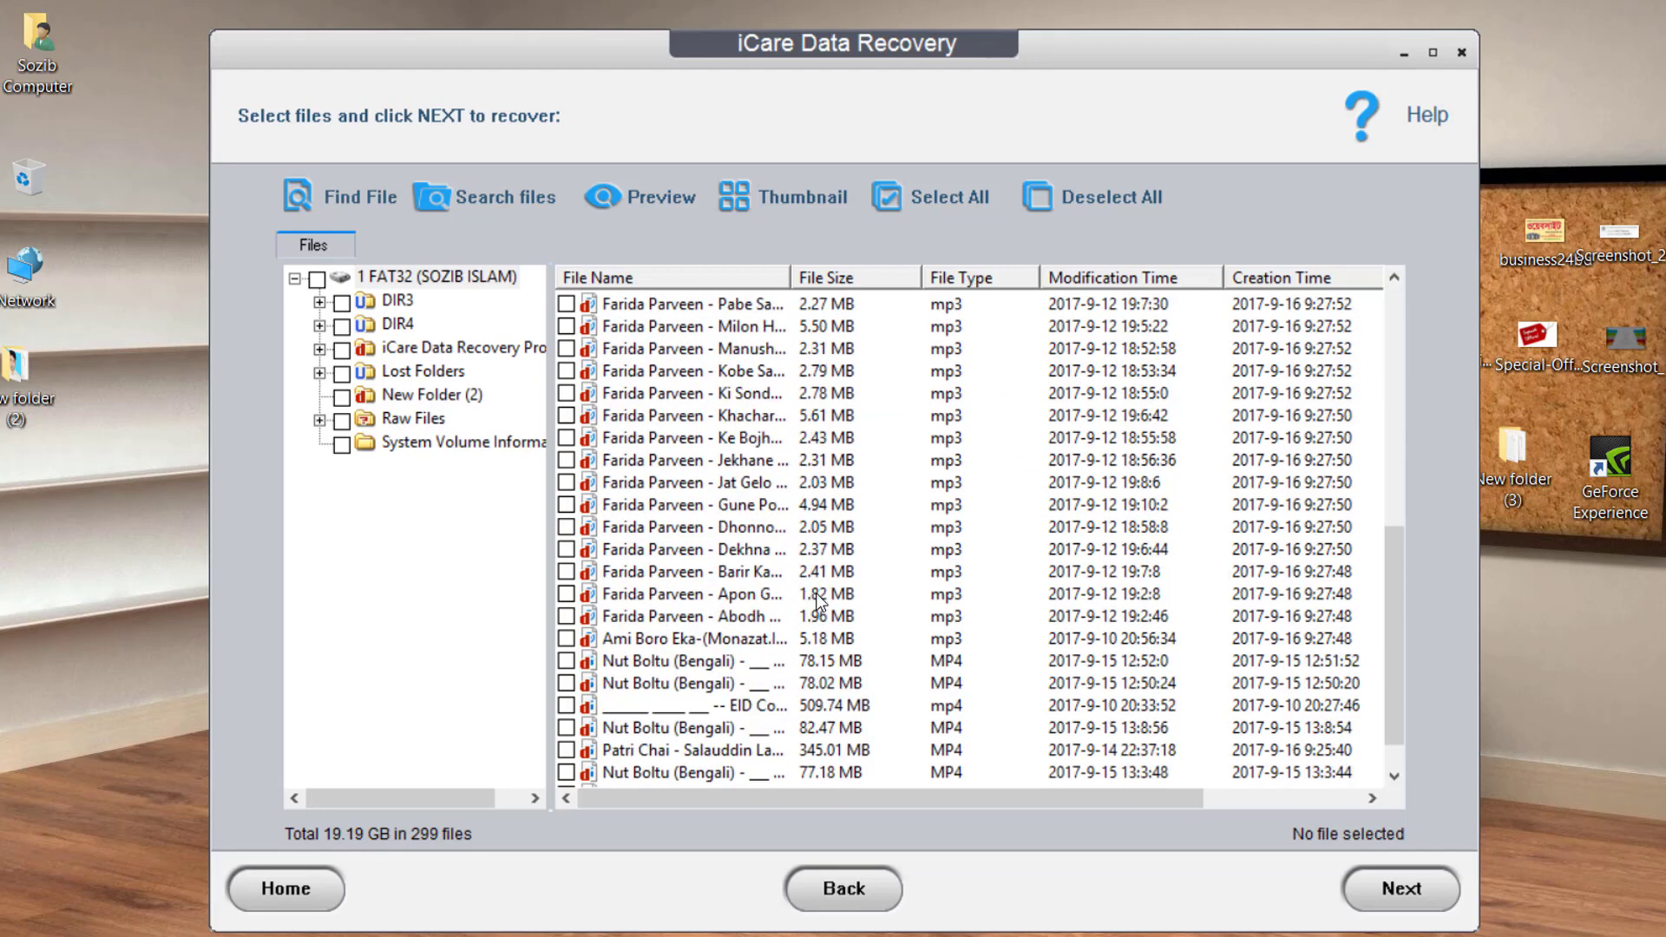
pyautogui.scroll(5, 685, 517)
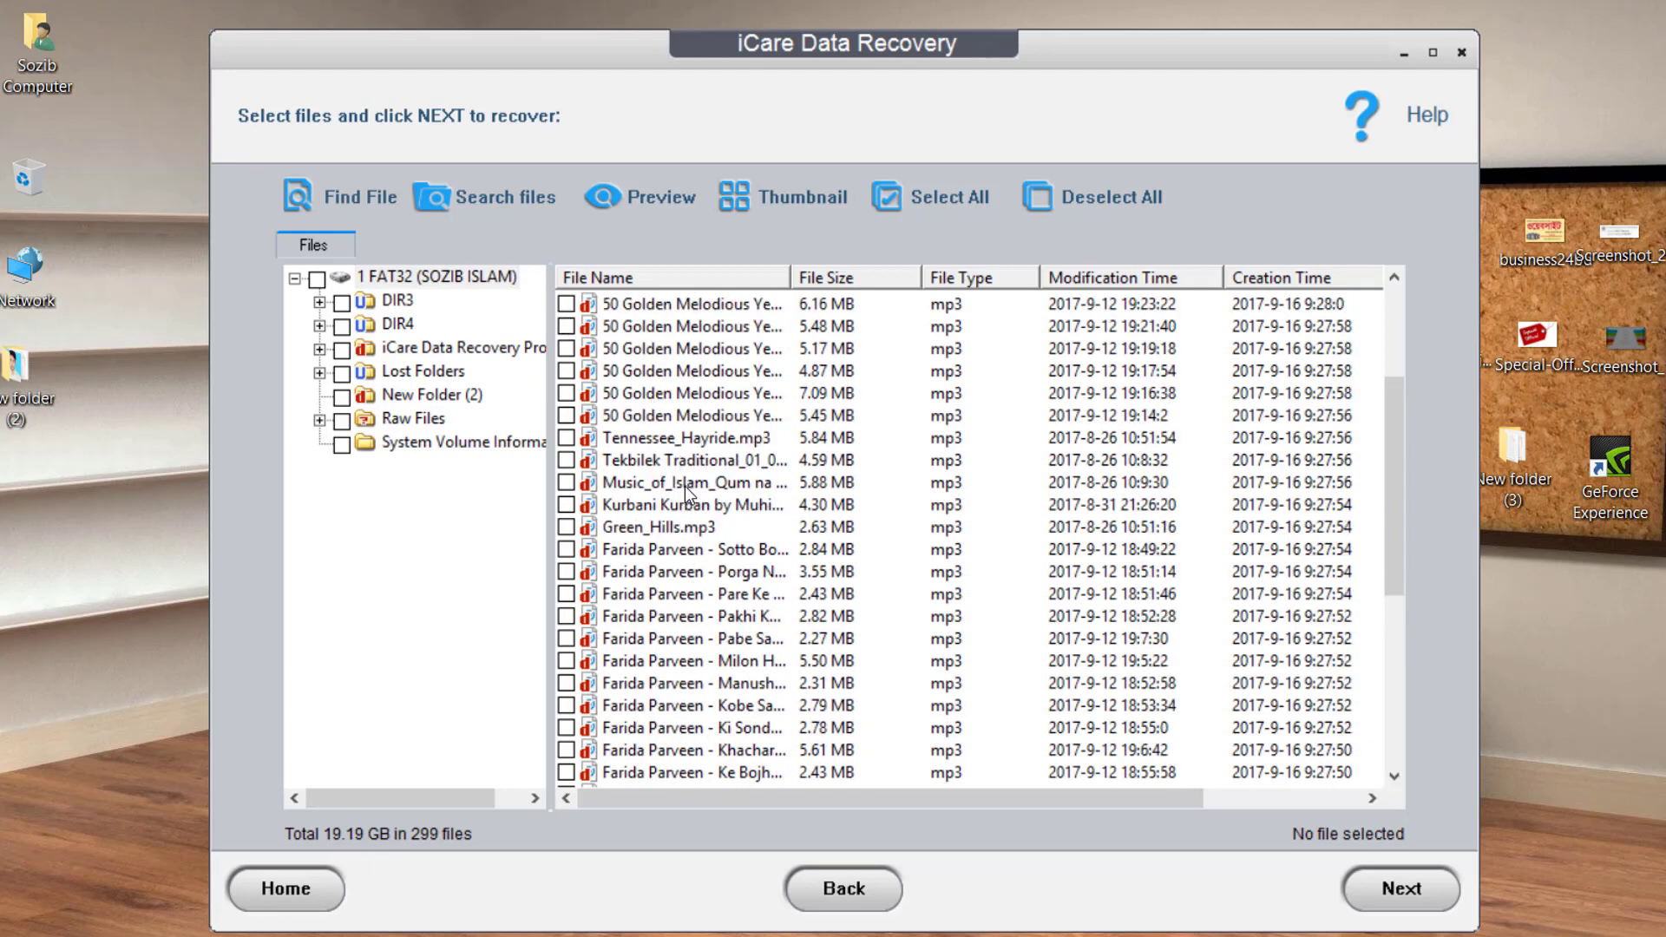
pyautogui.scroll(3, 685, 486)
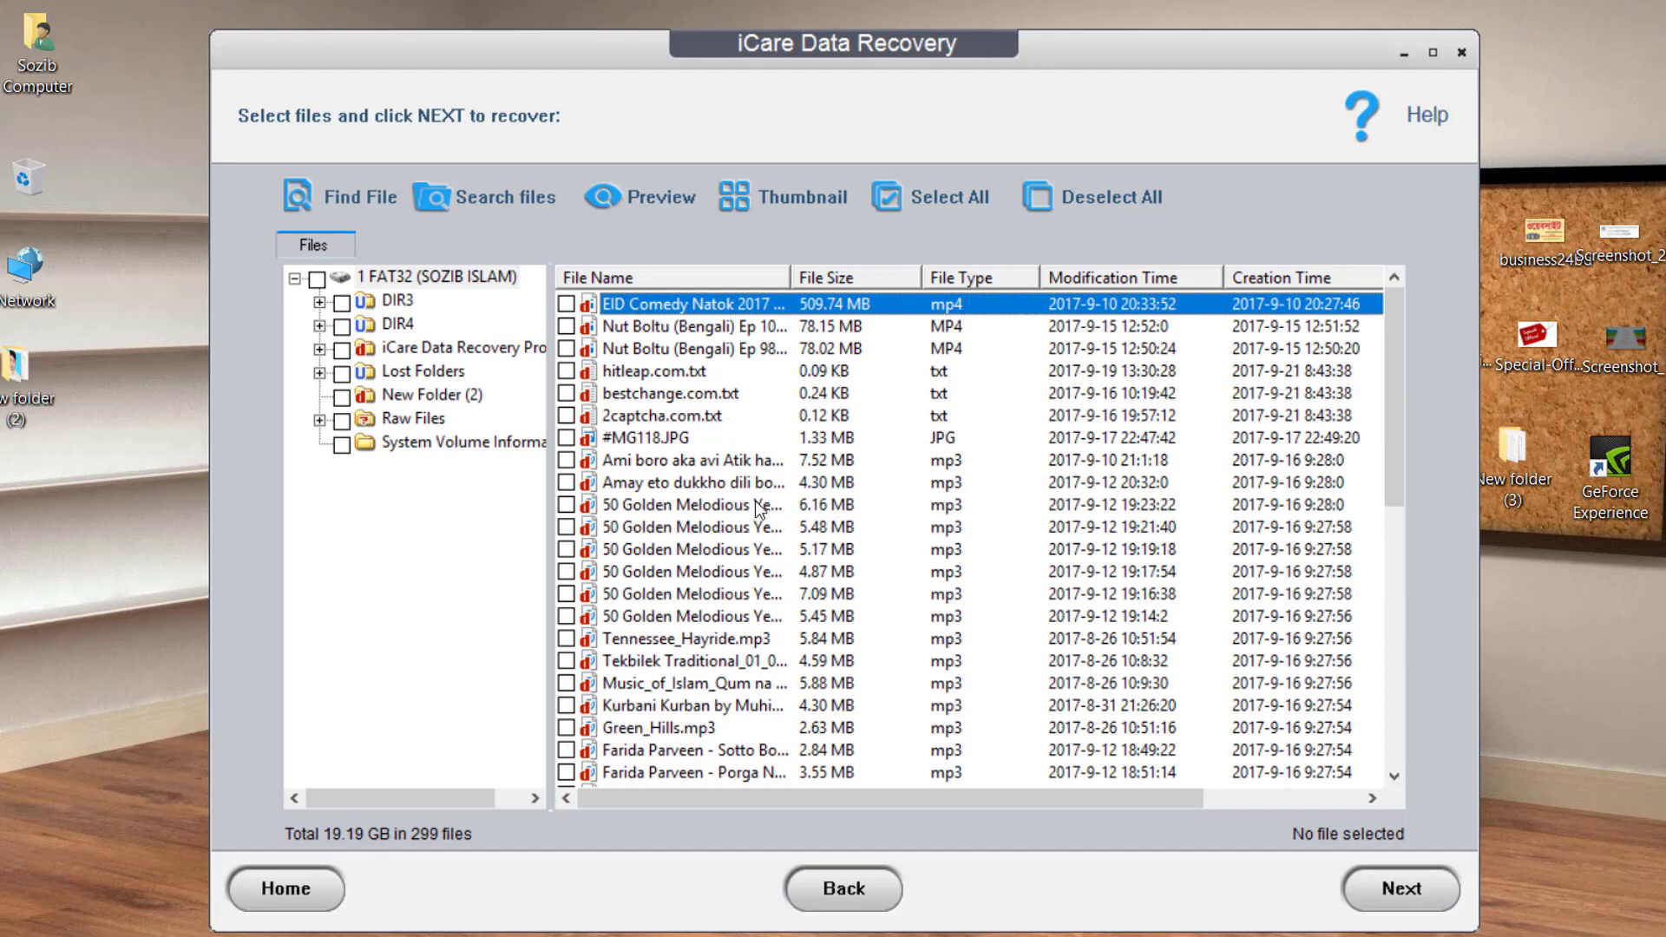
# Tick the 509.74 MB video, #MG118.JPG, four songs and the 77.18 MB Nut Boltu video, then continue.
pyautogui.click(568, 305)
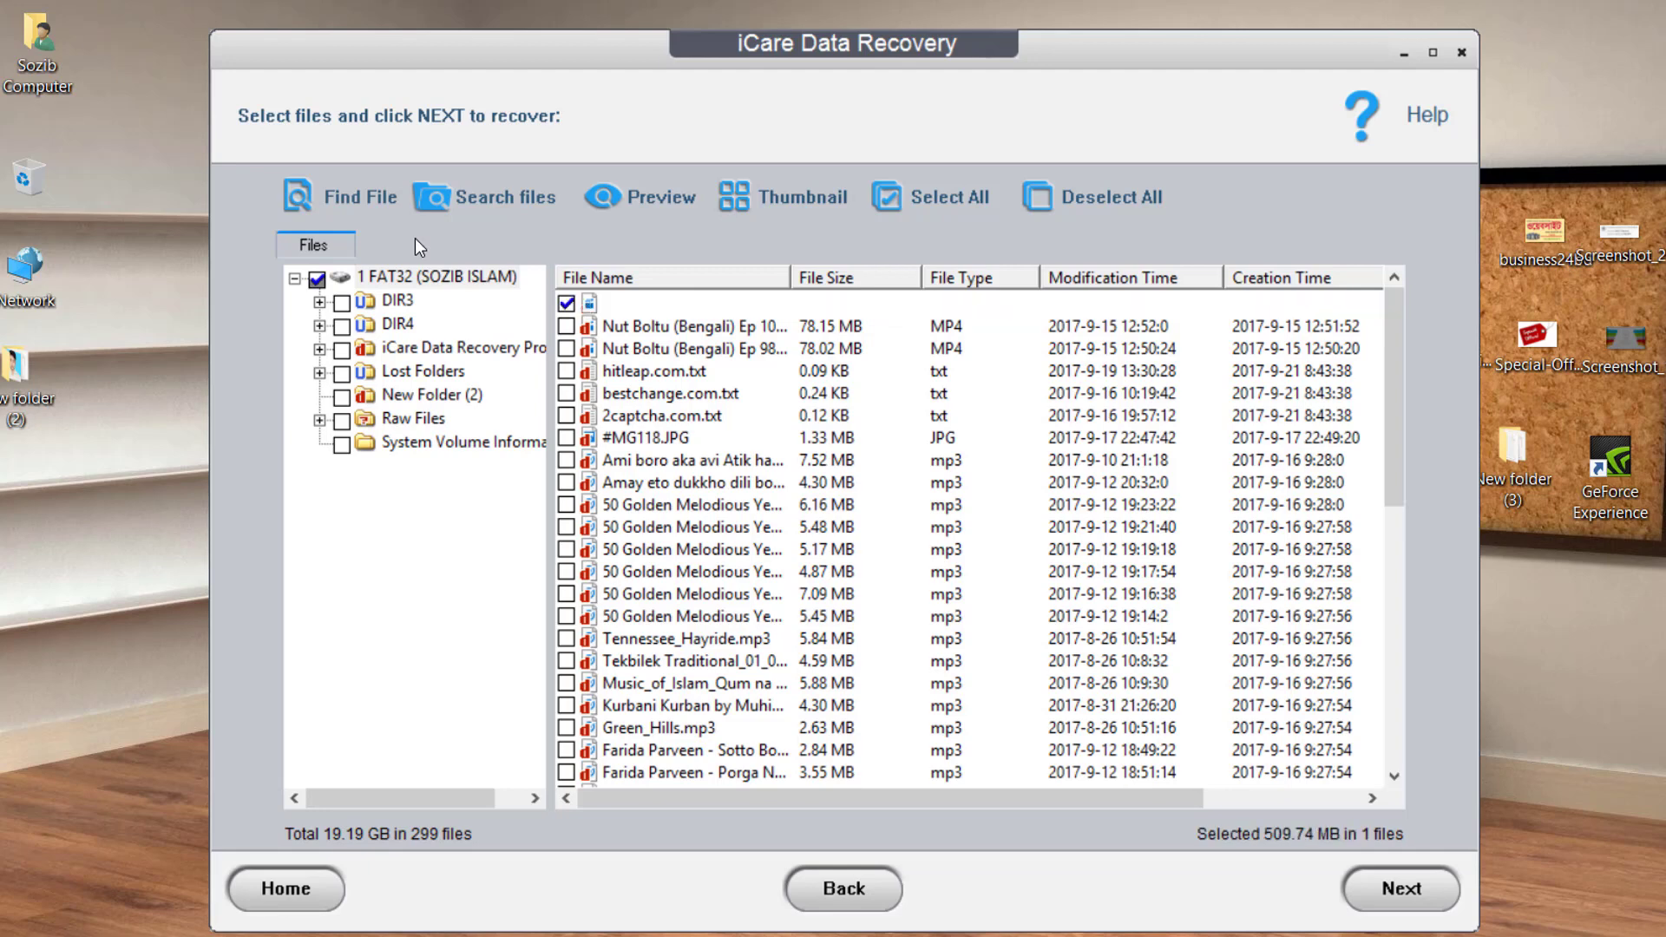
pyautogui.click(566, 440)
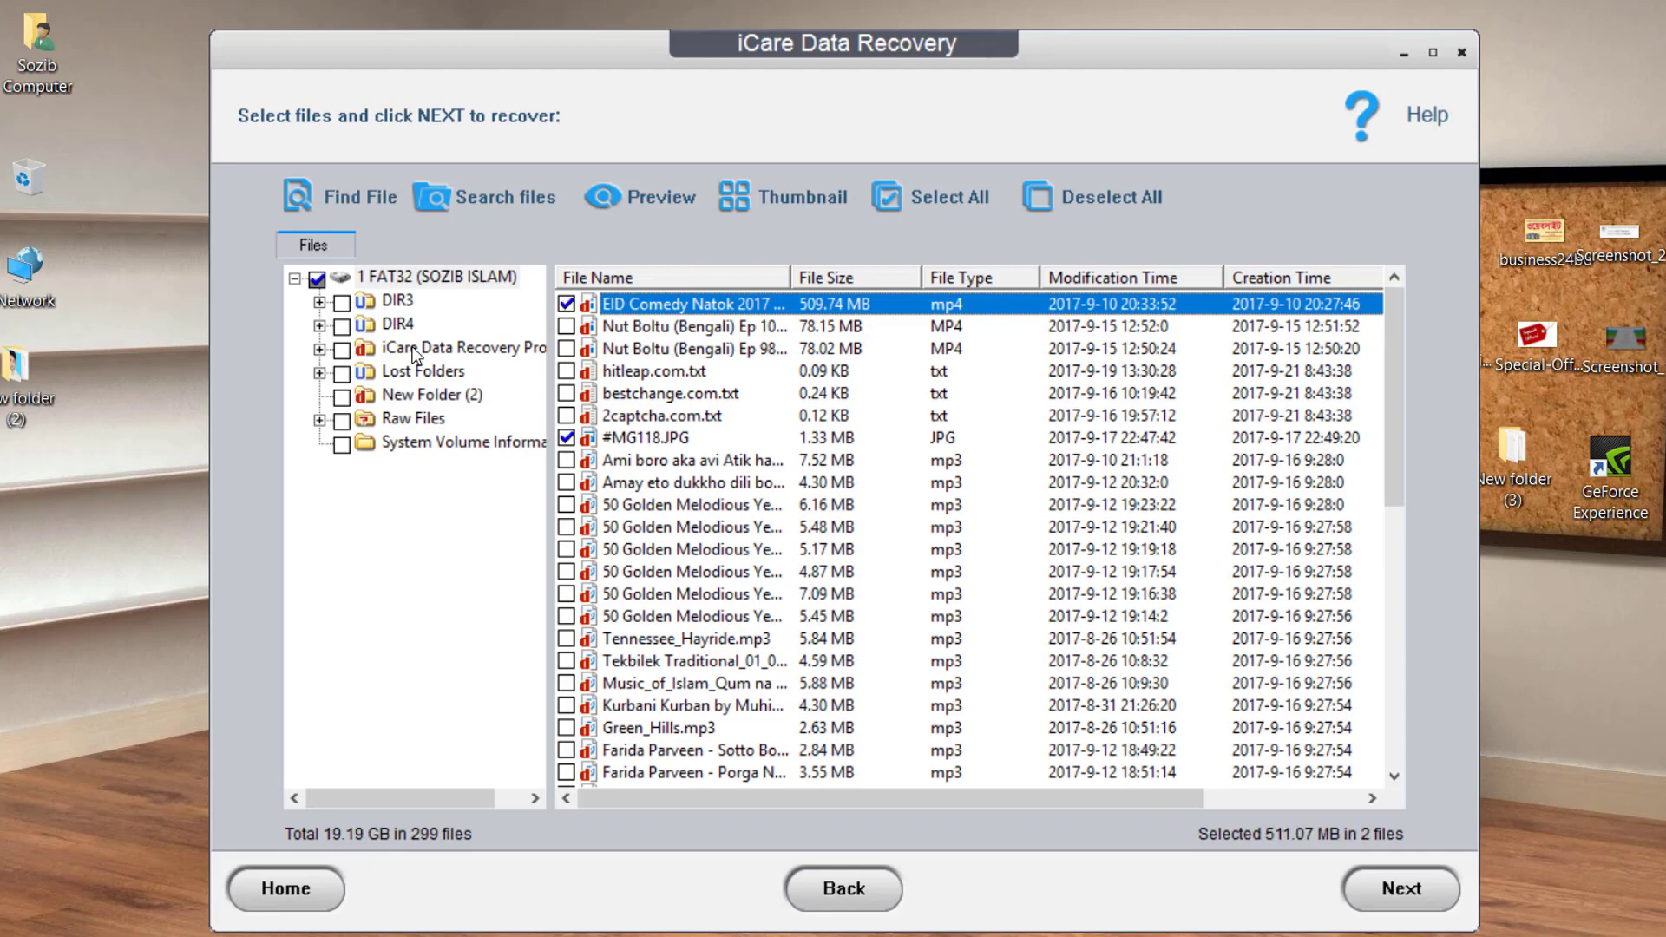
pyautogui.click(566, 550)
pyautogui.click(566, 572)
pyautogui.scroll(-3, 604, 618)
pyautogui.click(566, 616)
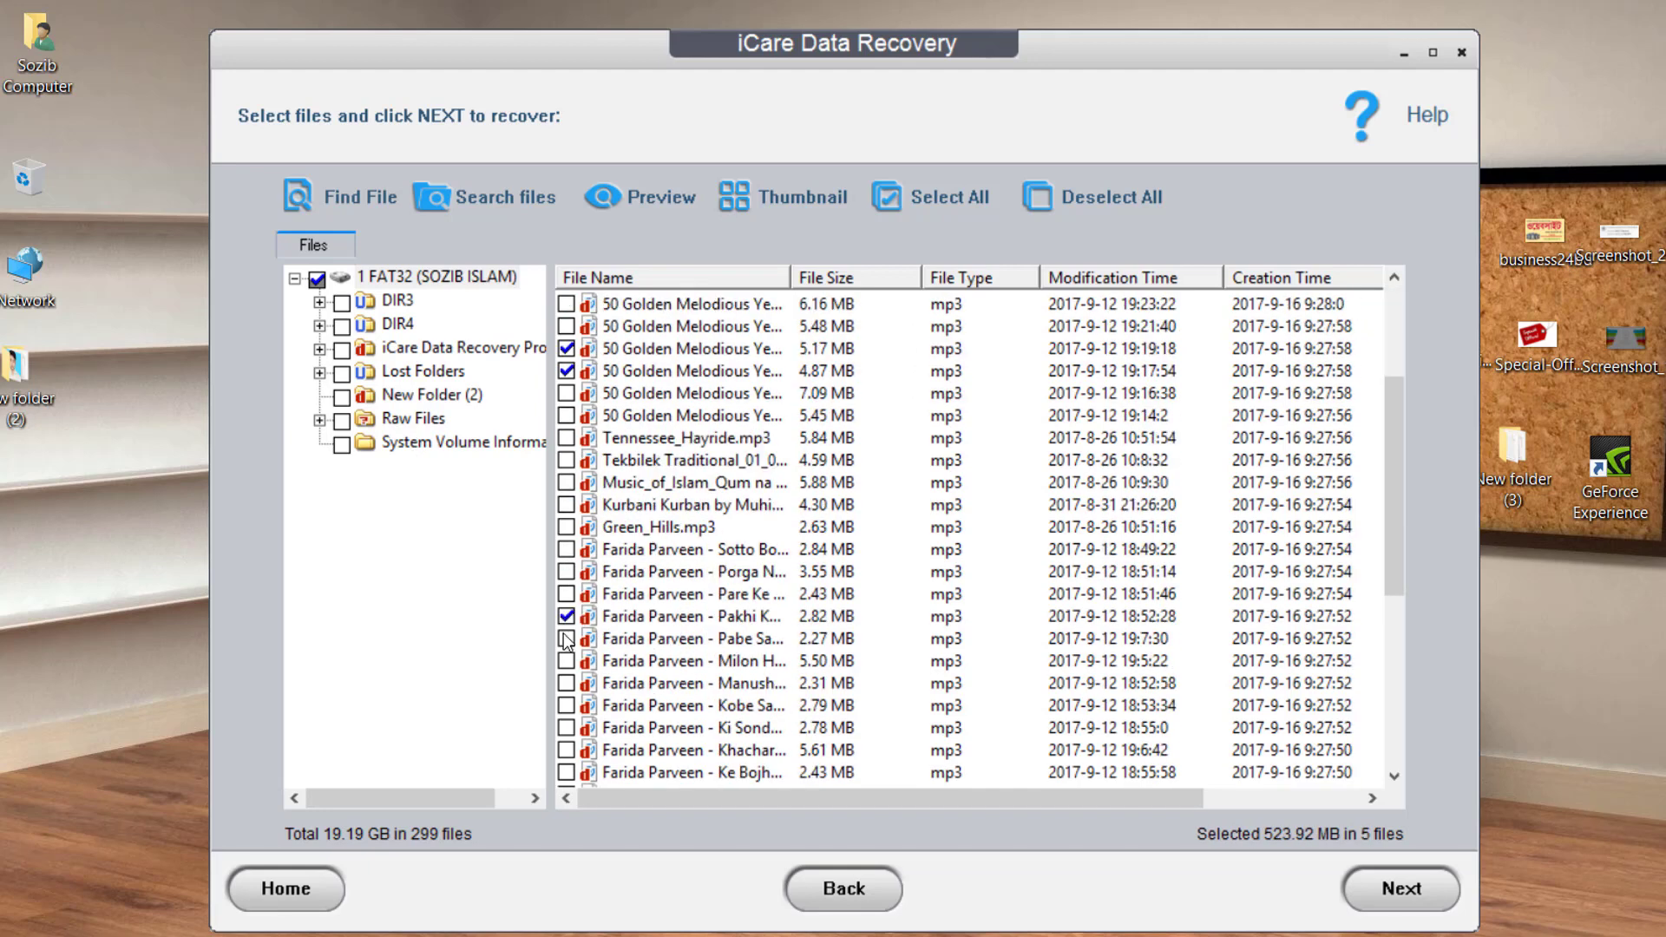
pyautogui.click(566, 638)
pyautogui.scroll(-6, 577, 686)
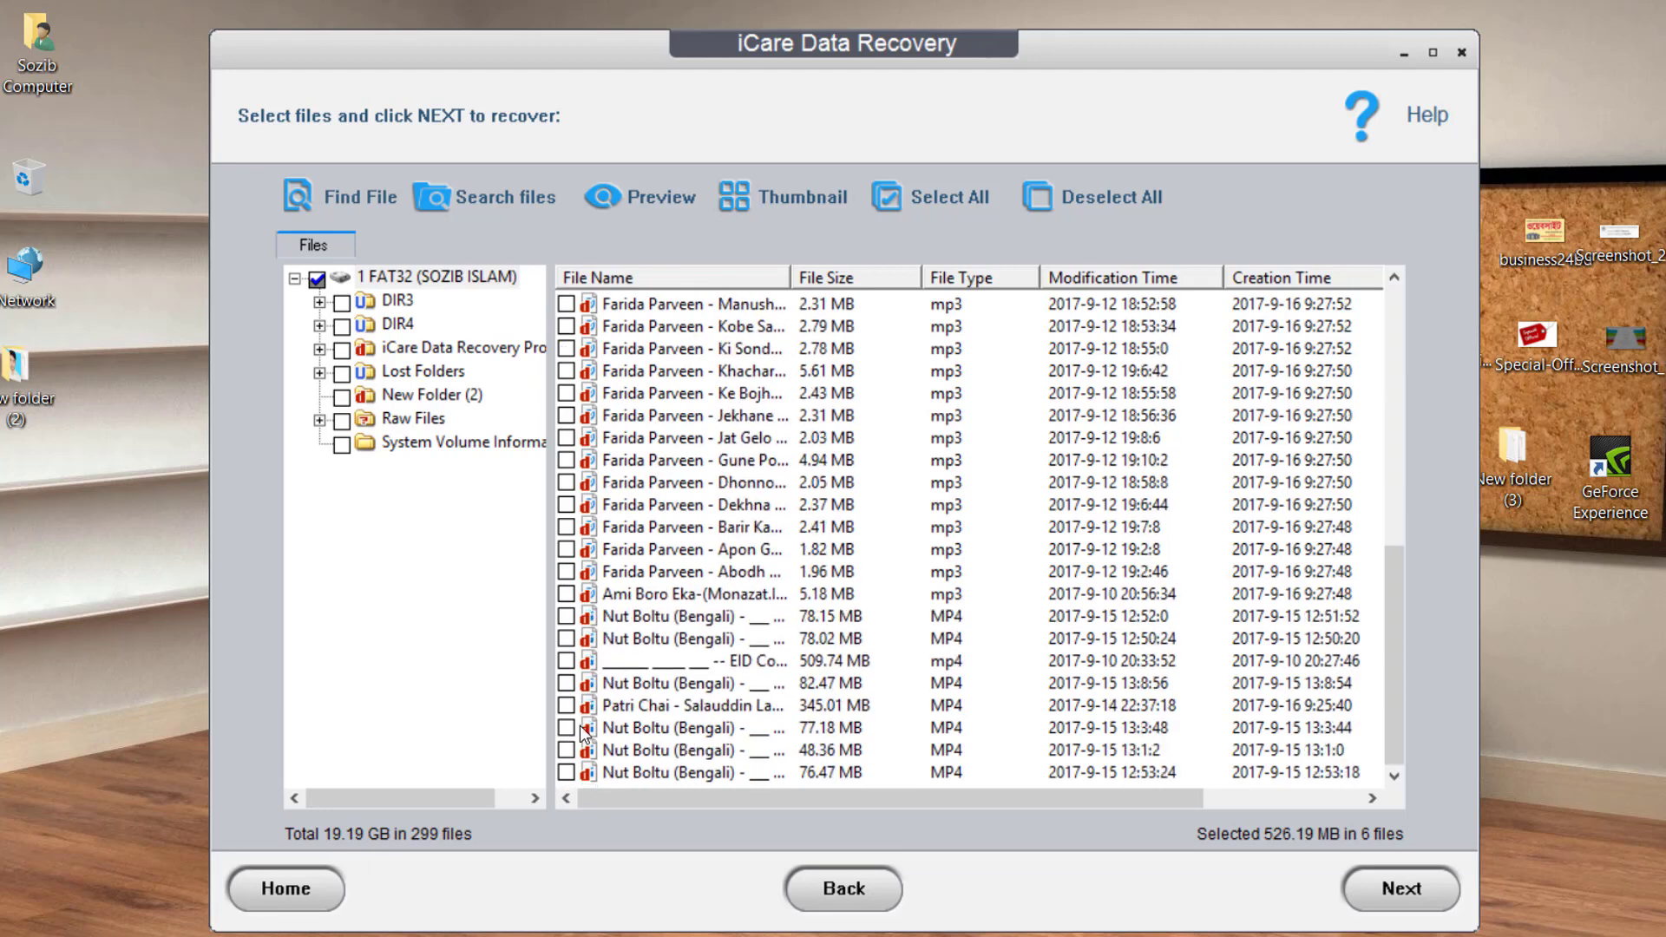
pyautogui.click(568, 728)
pyautogui.scroll(8, 621, 738)
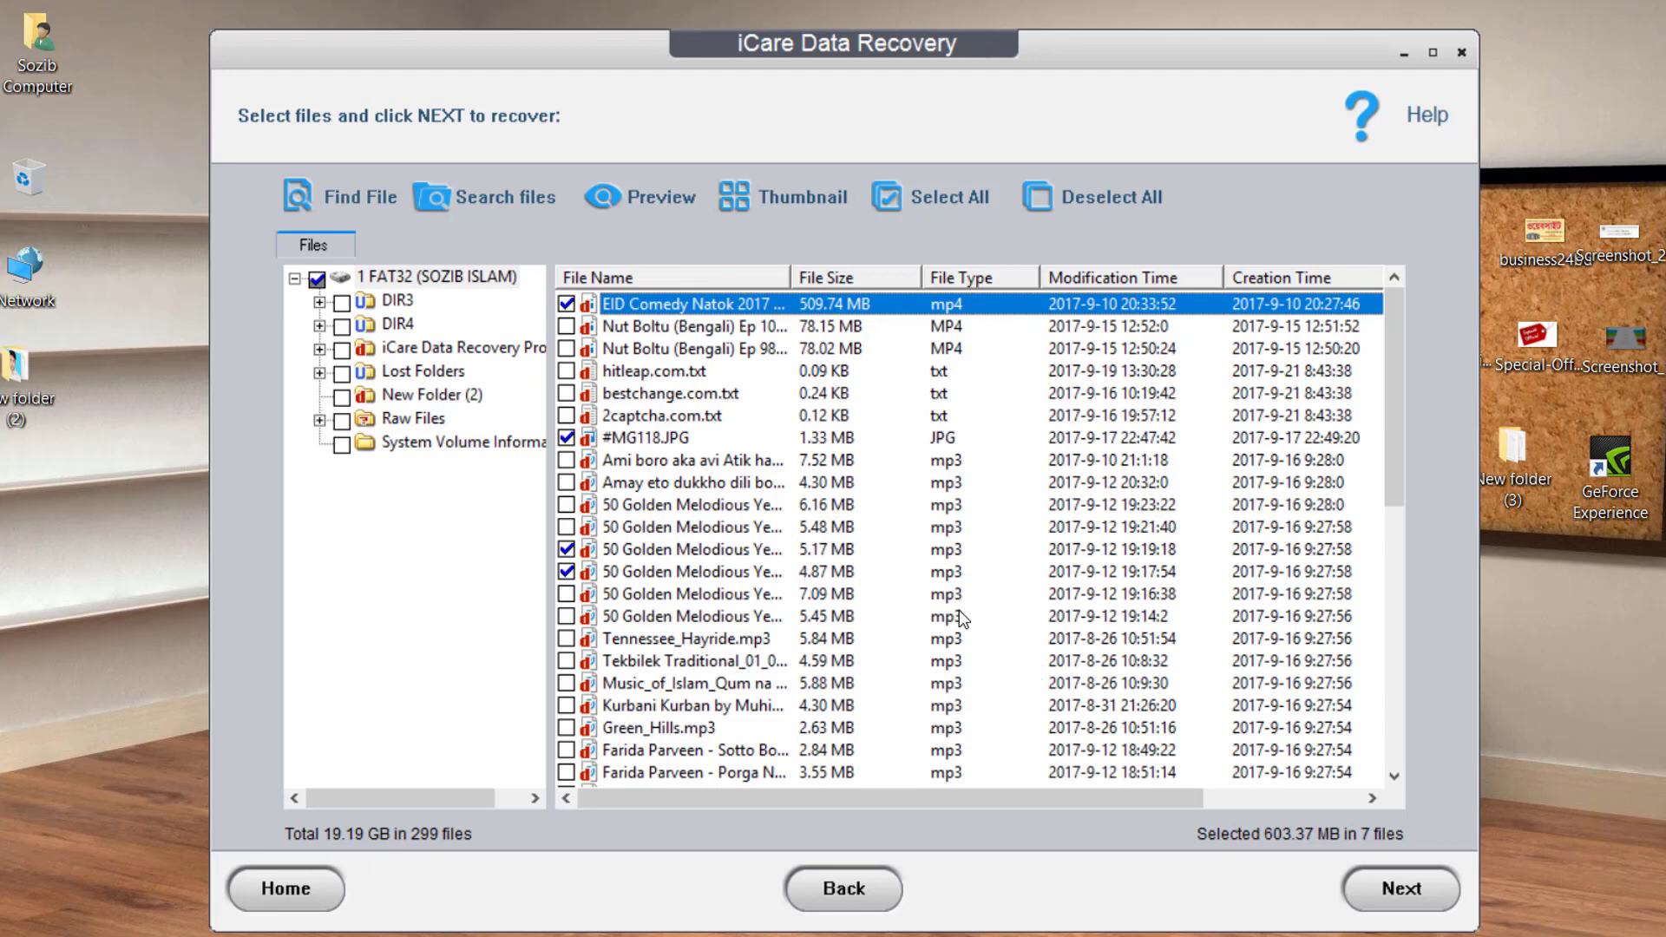
pyautogui.scroll(-2, 1052, 712)
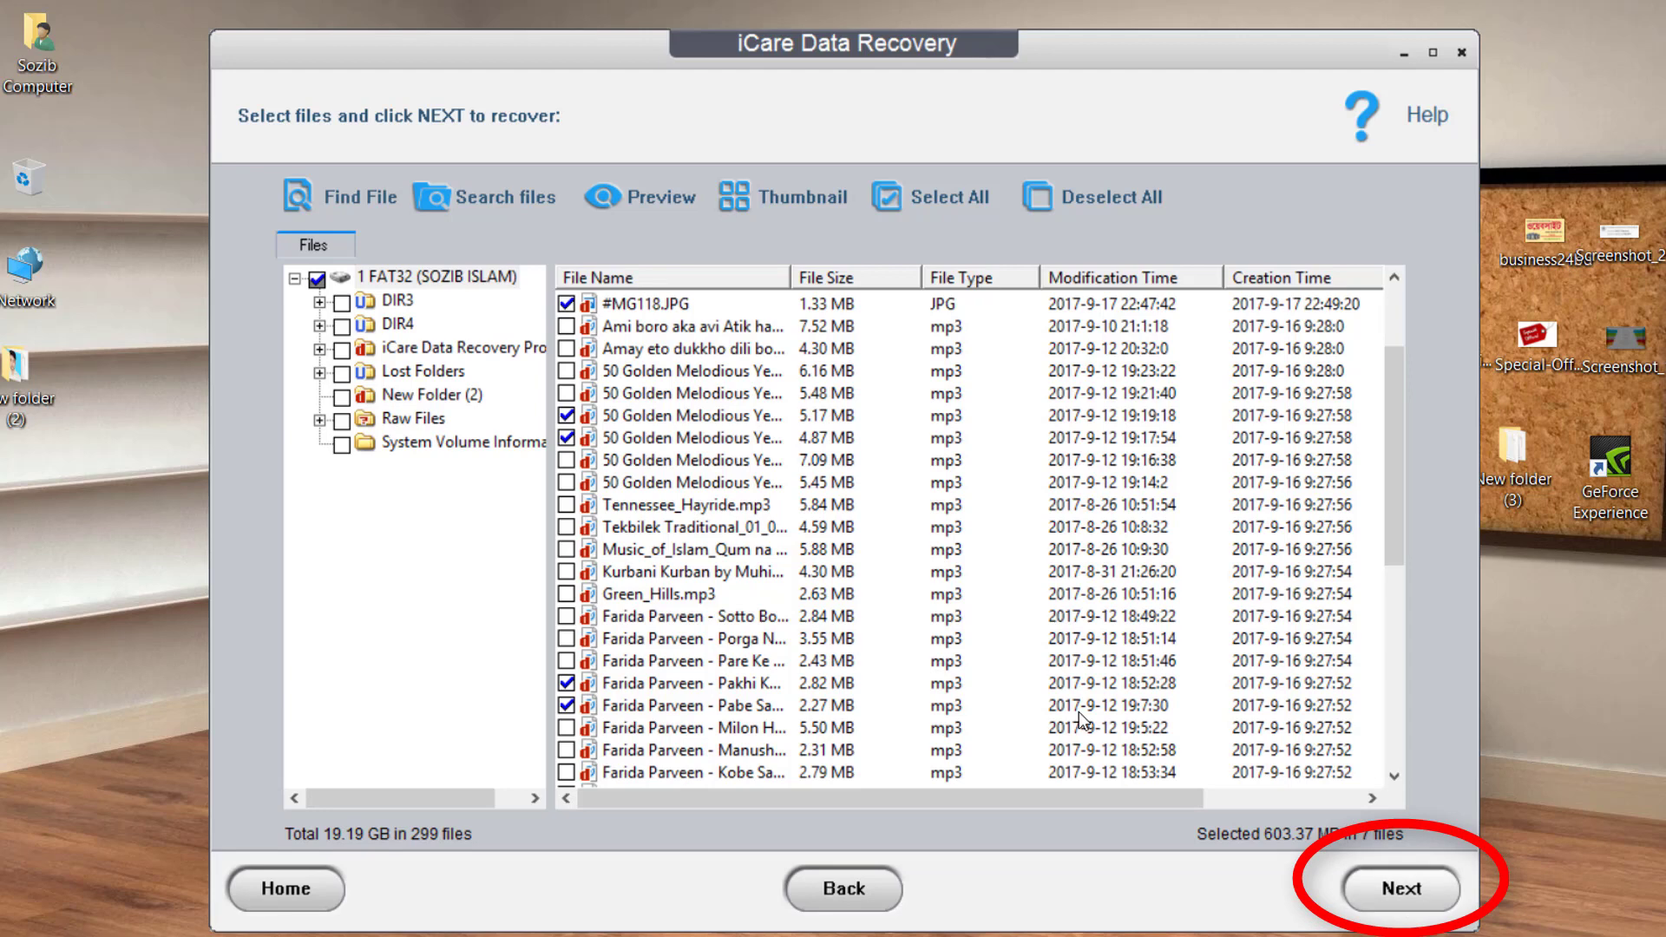
pyautogui.press('Return')
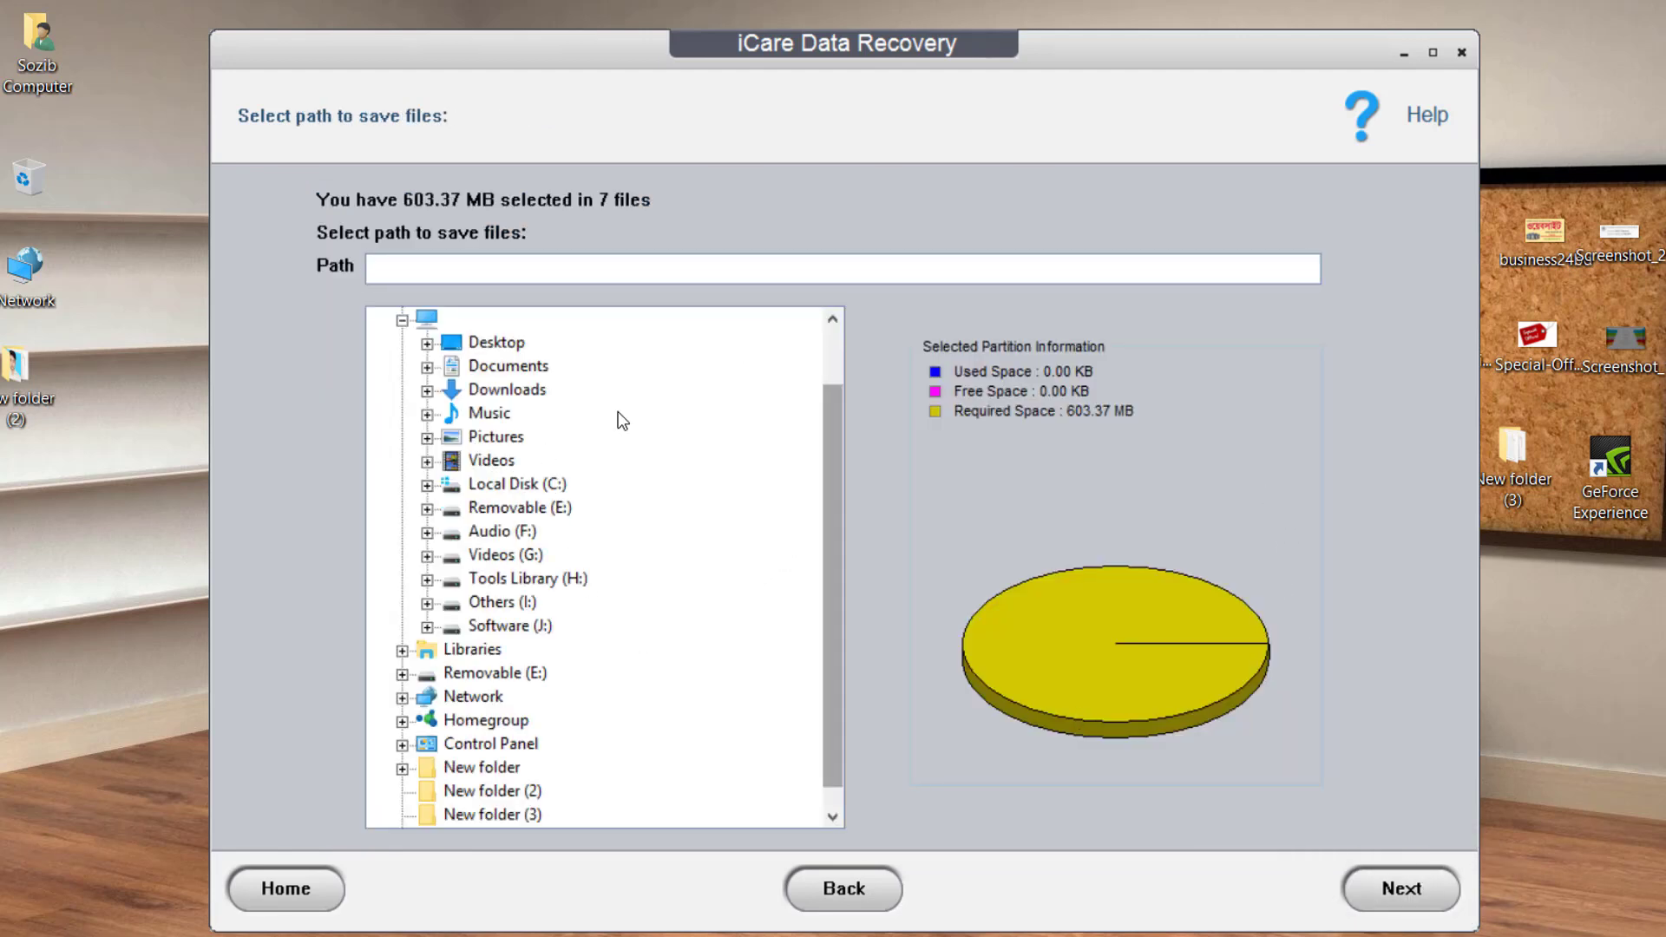
# Choose Software (J:) as the destination so the path reads J:\, then start the recovery.
pyautogui.scroll(1, 618, 411)
pyautogui.scroll(-2, 825, 482)
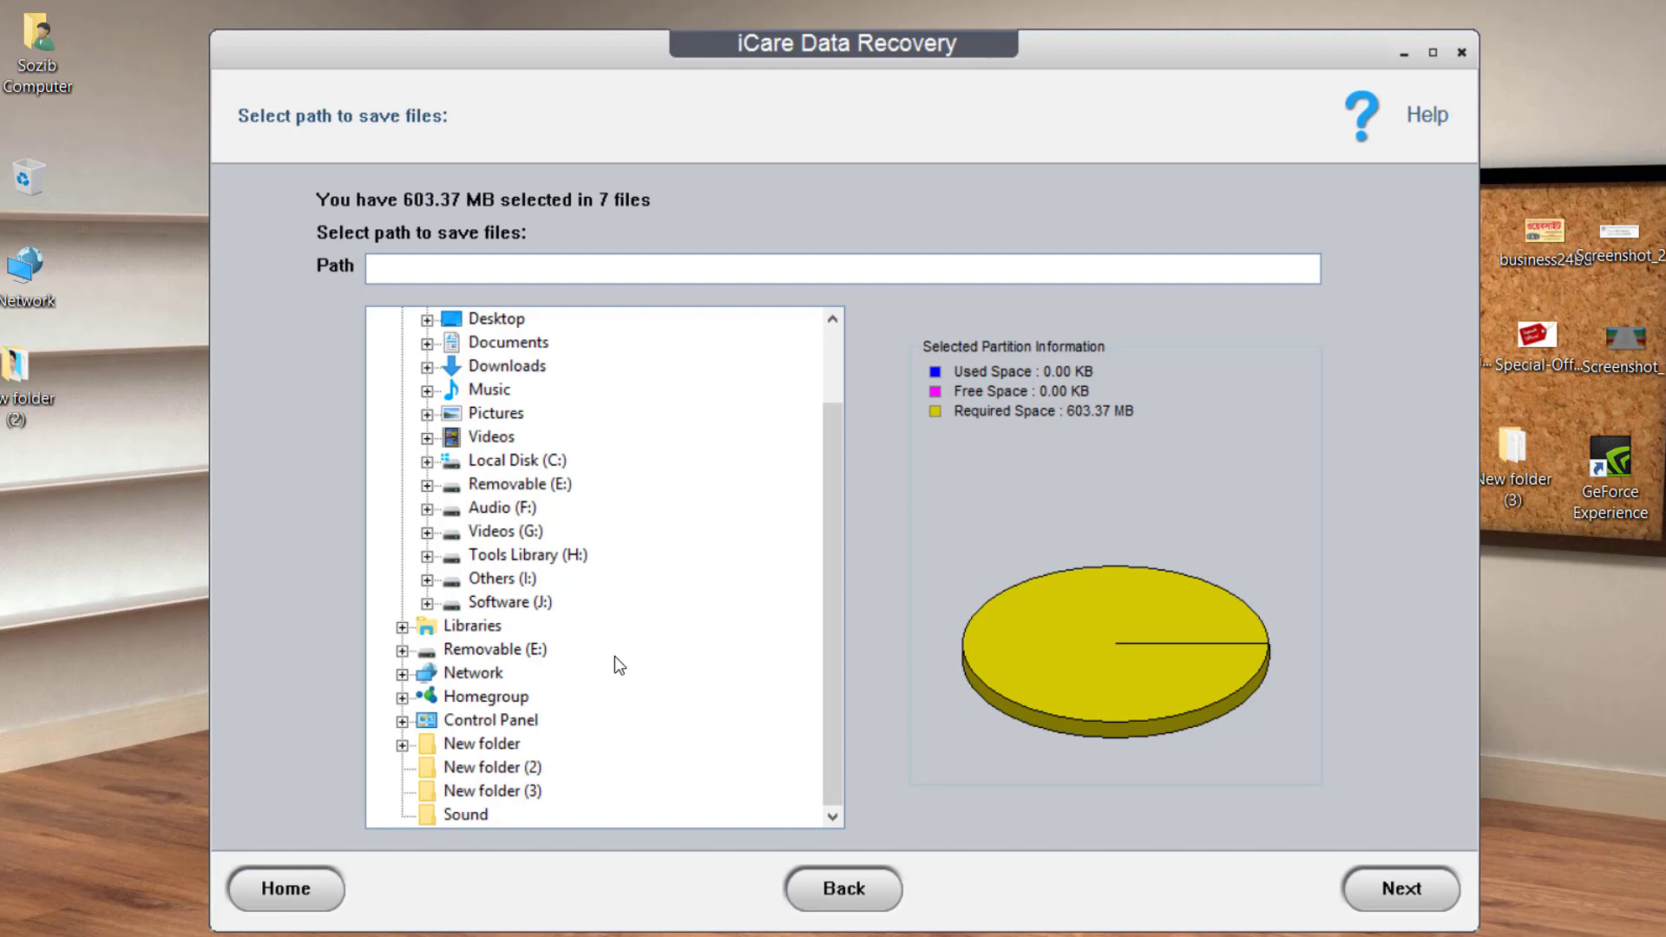
pyautogui.click(524, 656)
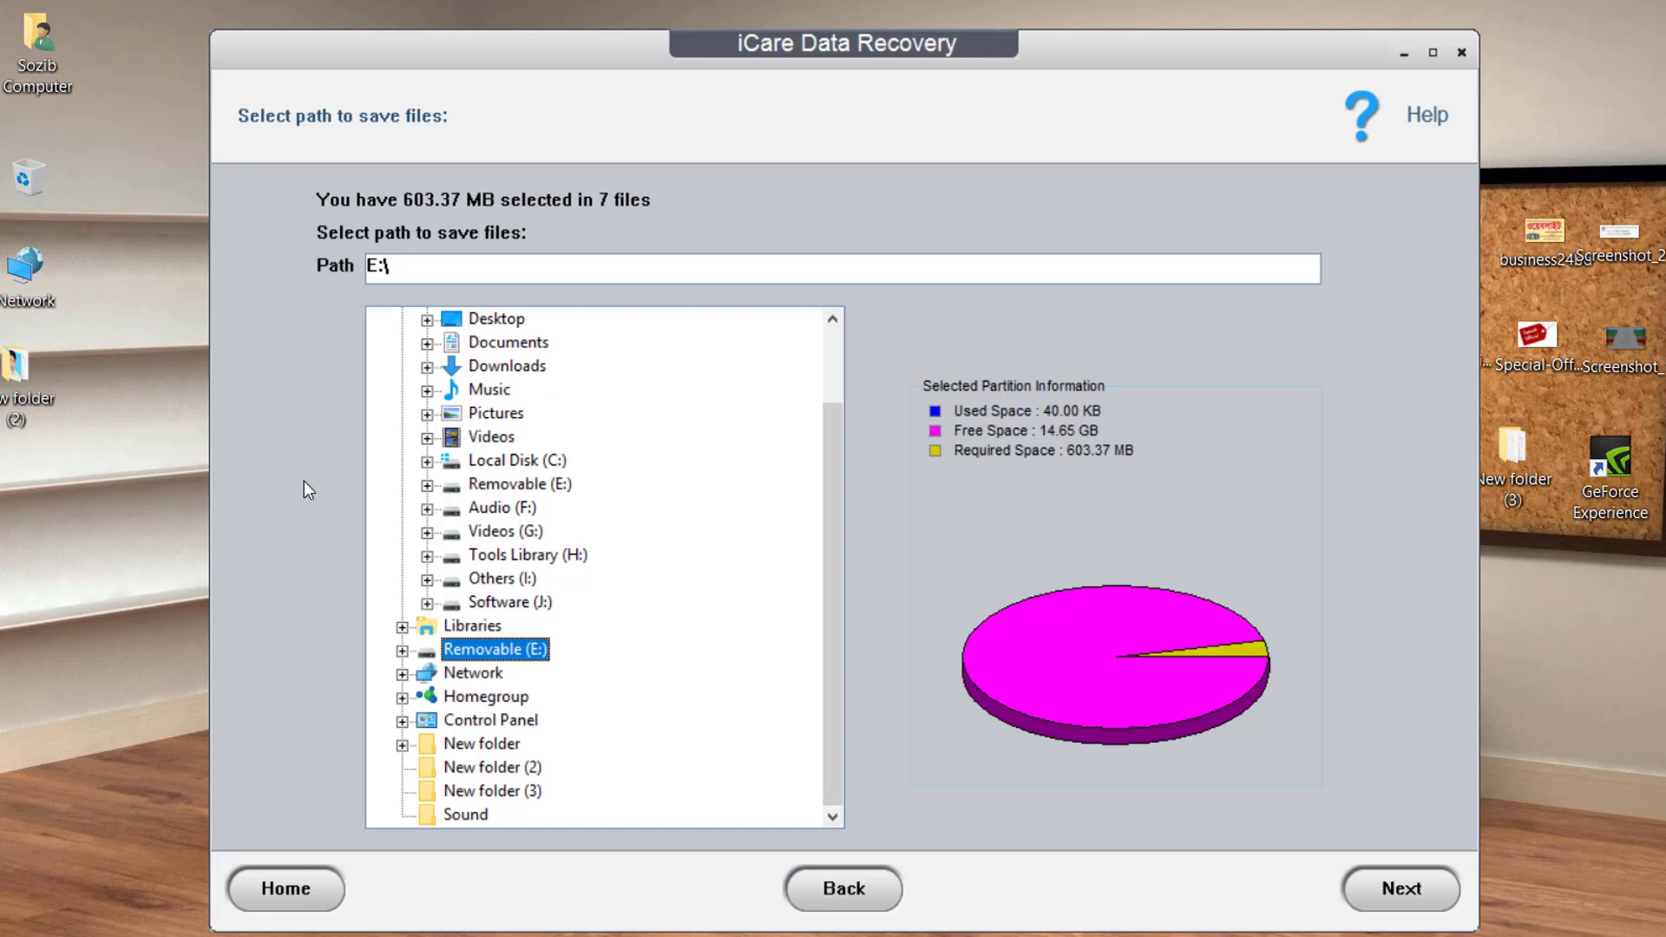
pyautogui.click(428, 604)
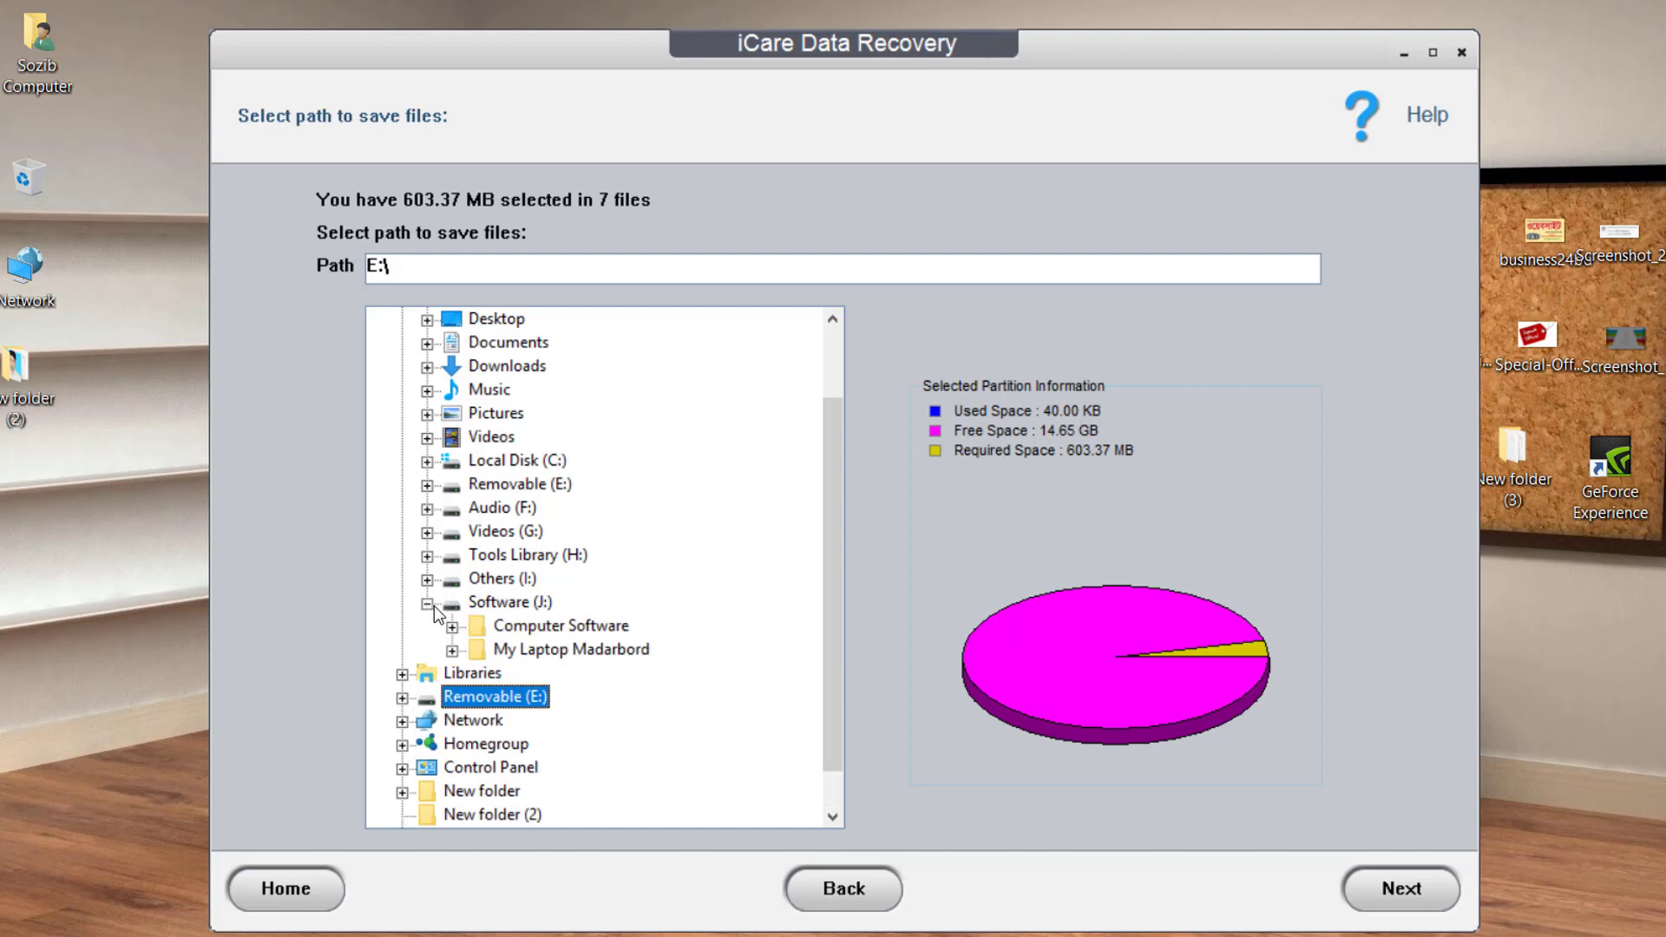
pyautogui.click(500, 603)
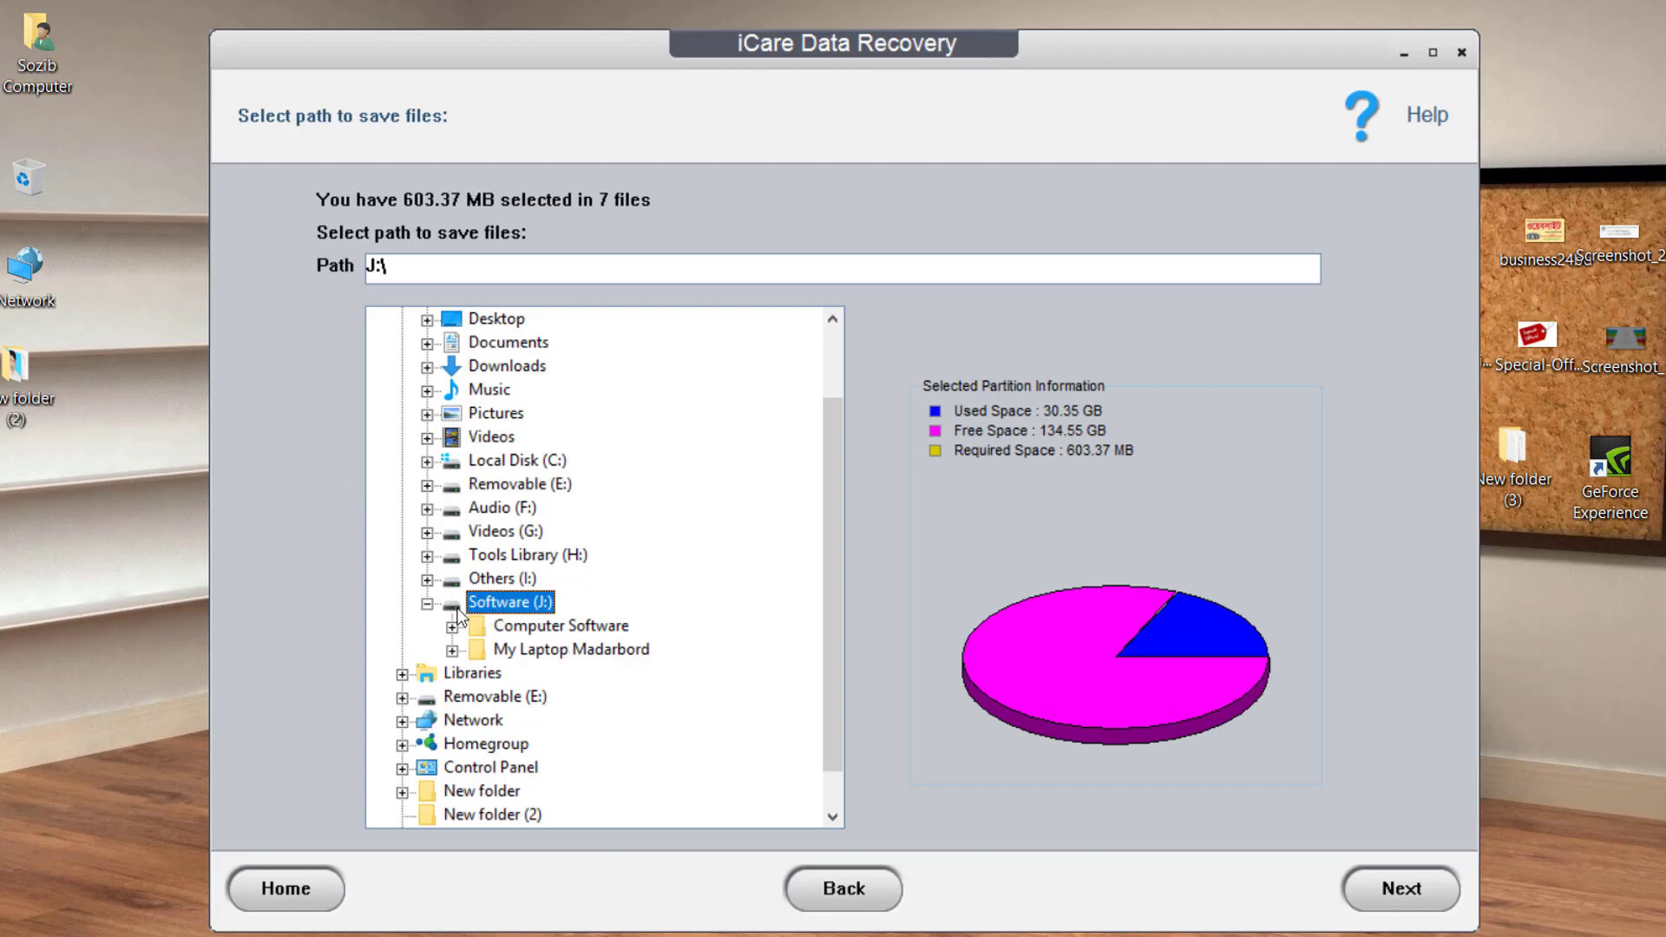
pyautogui.click(1398, 895)
pyautogui.click(1397, 891)
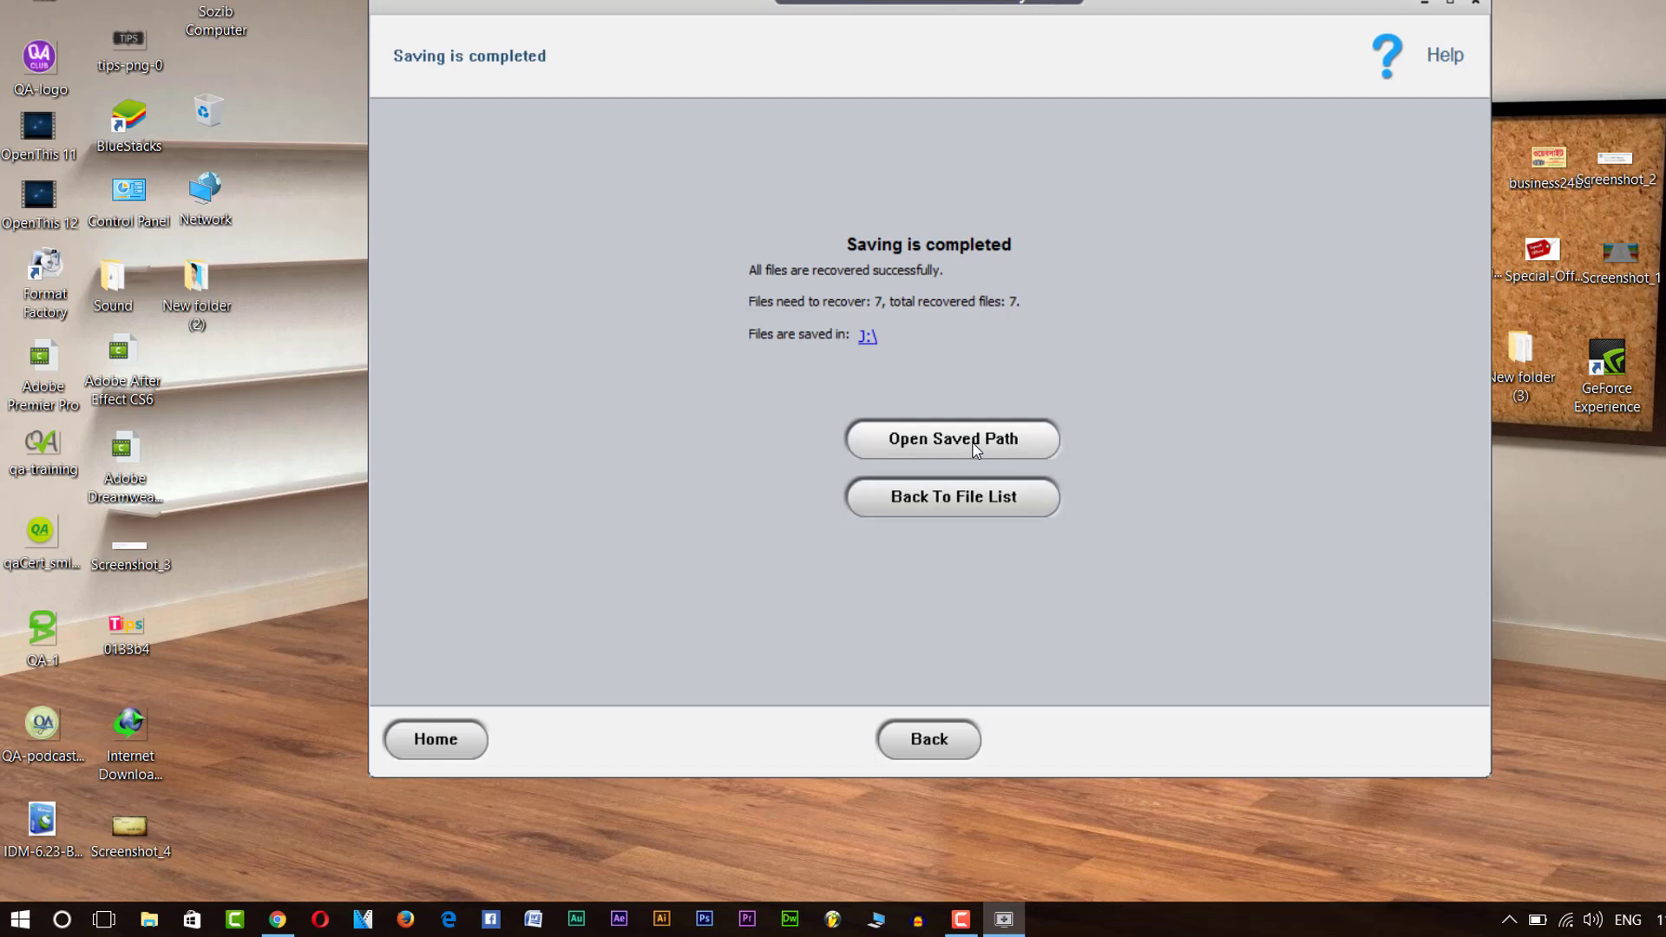
# Once all 7 files are saved, open the saved path J:\ in File Explorer.
pyautogui.click(973, 445)
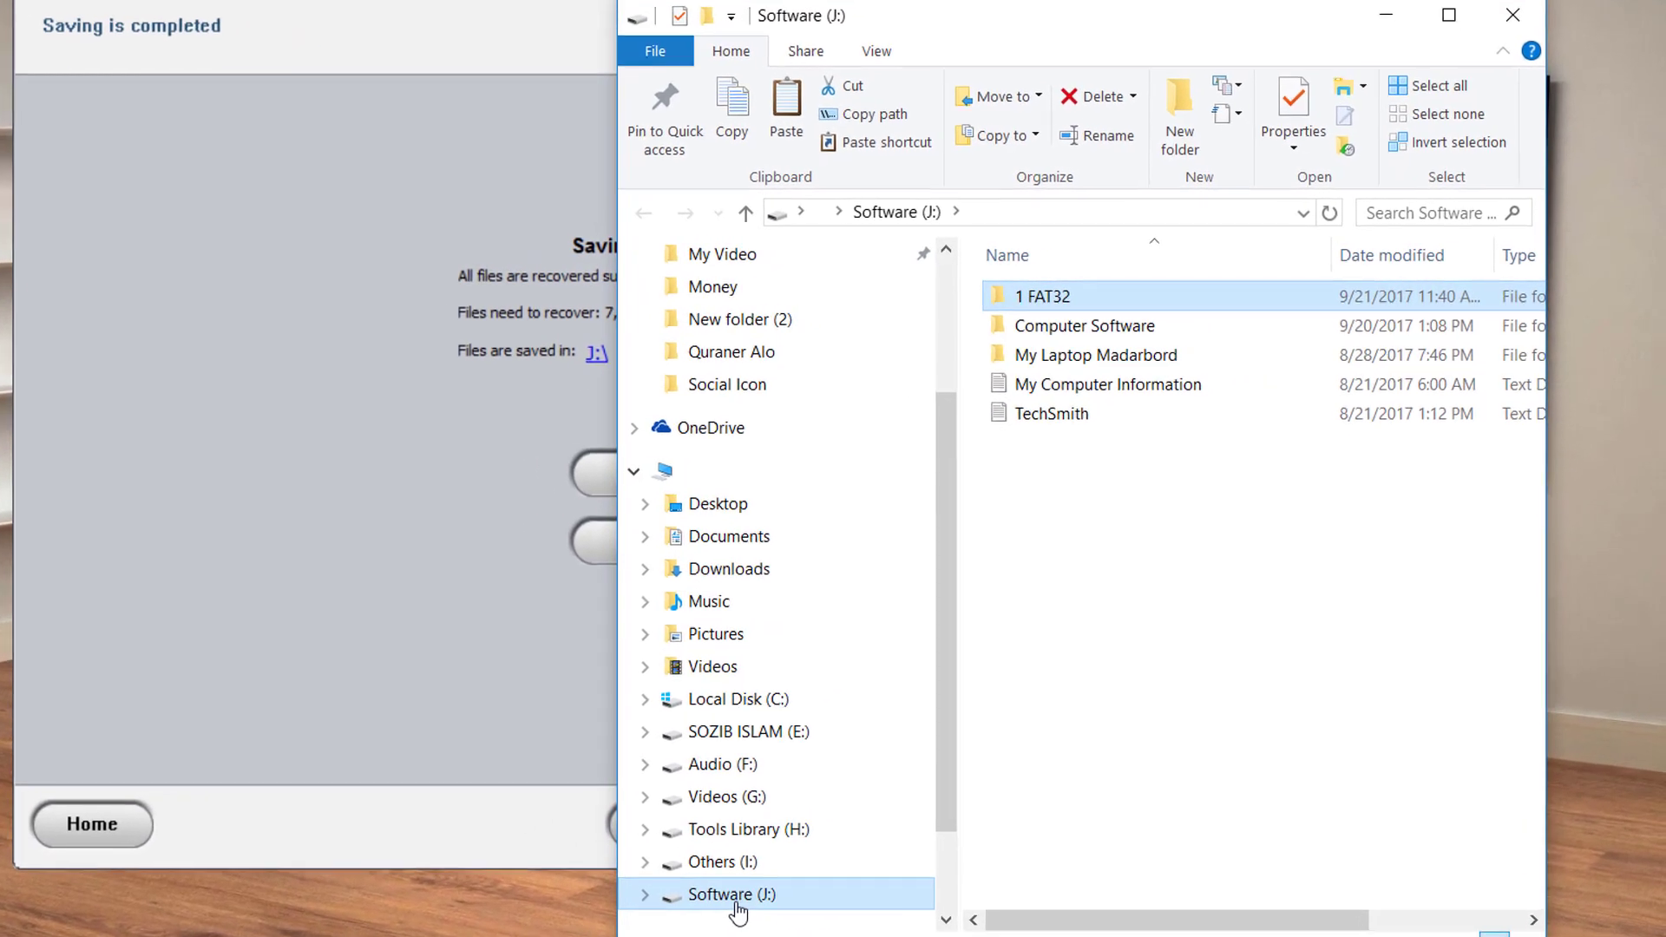
# Maximise File Explorer and open the 1 FAT32 folder to check the seven recovered files.
pyautogui.click(1130, 291)
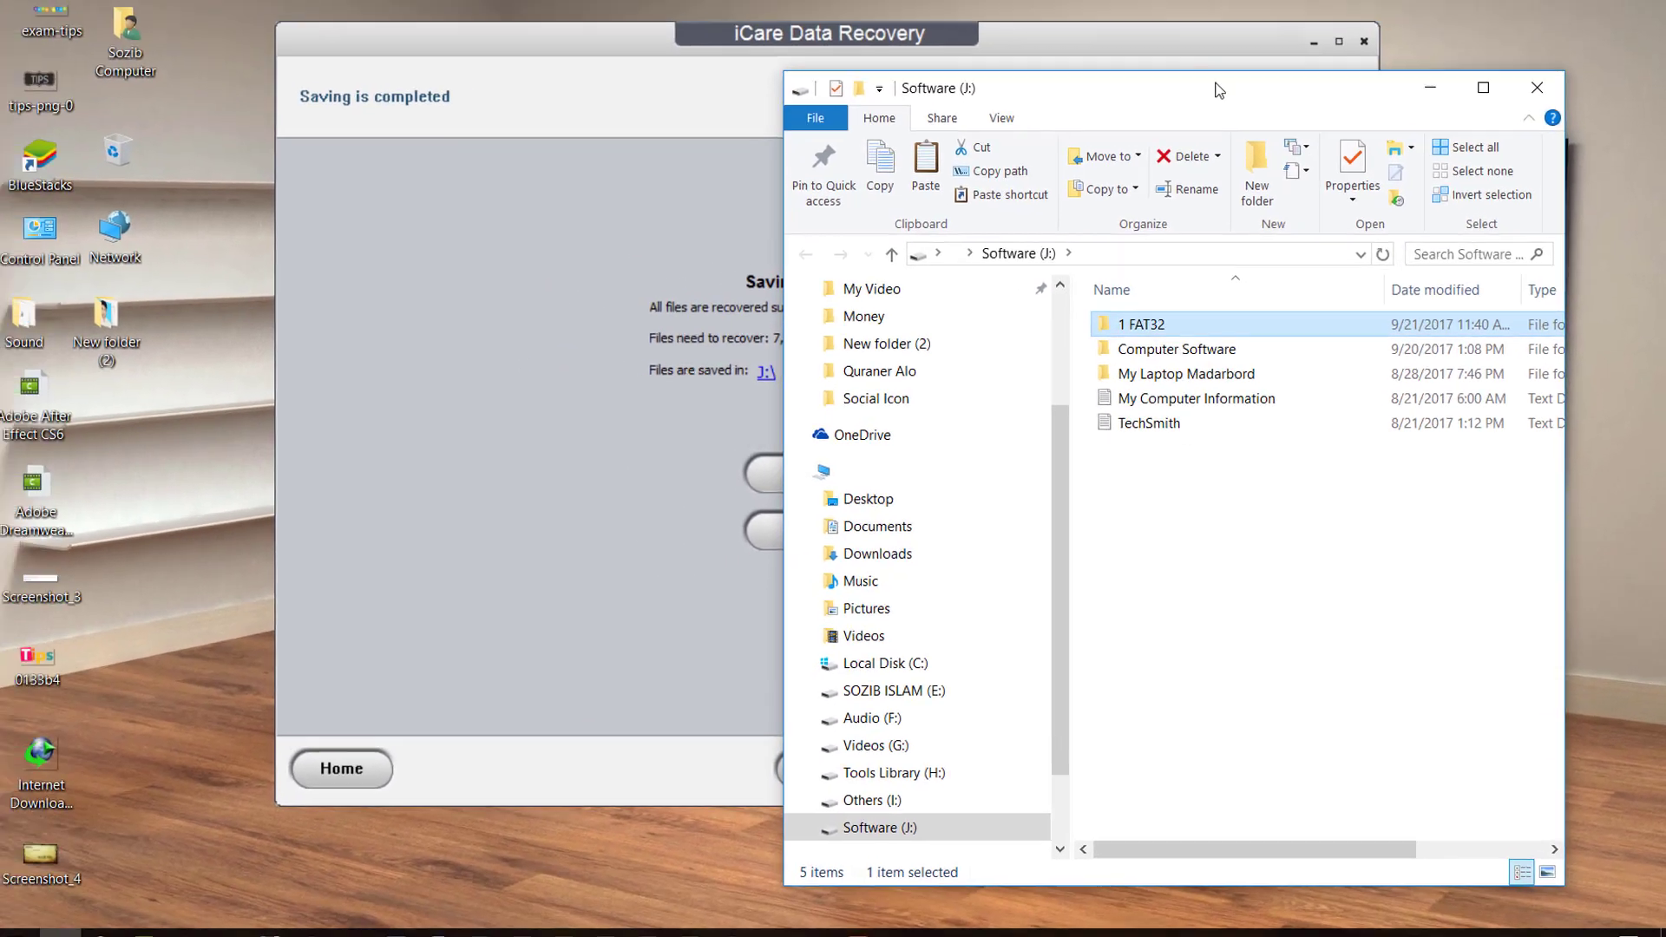
pyautogui.press('super+Up')
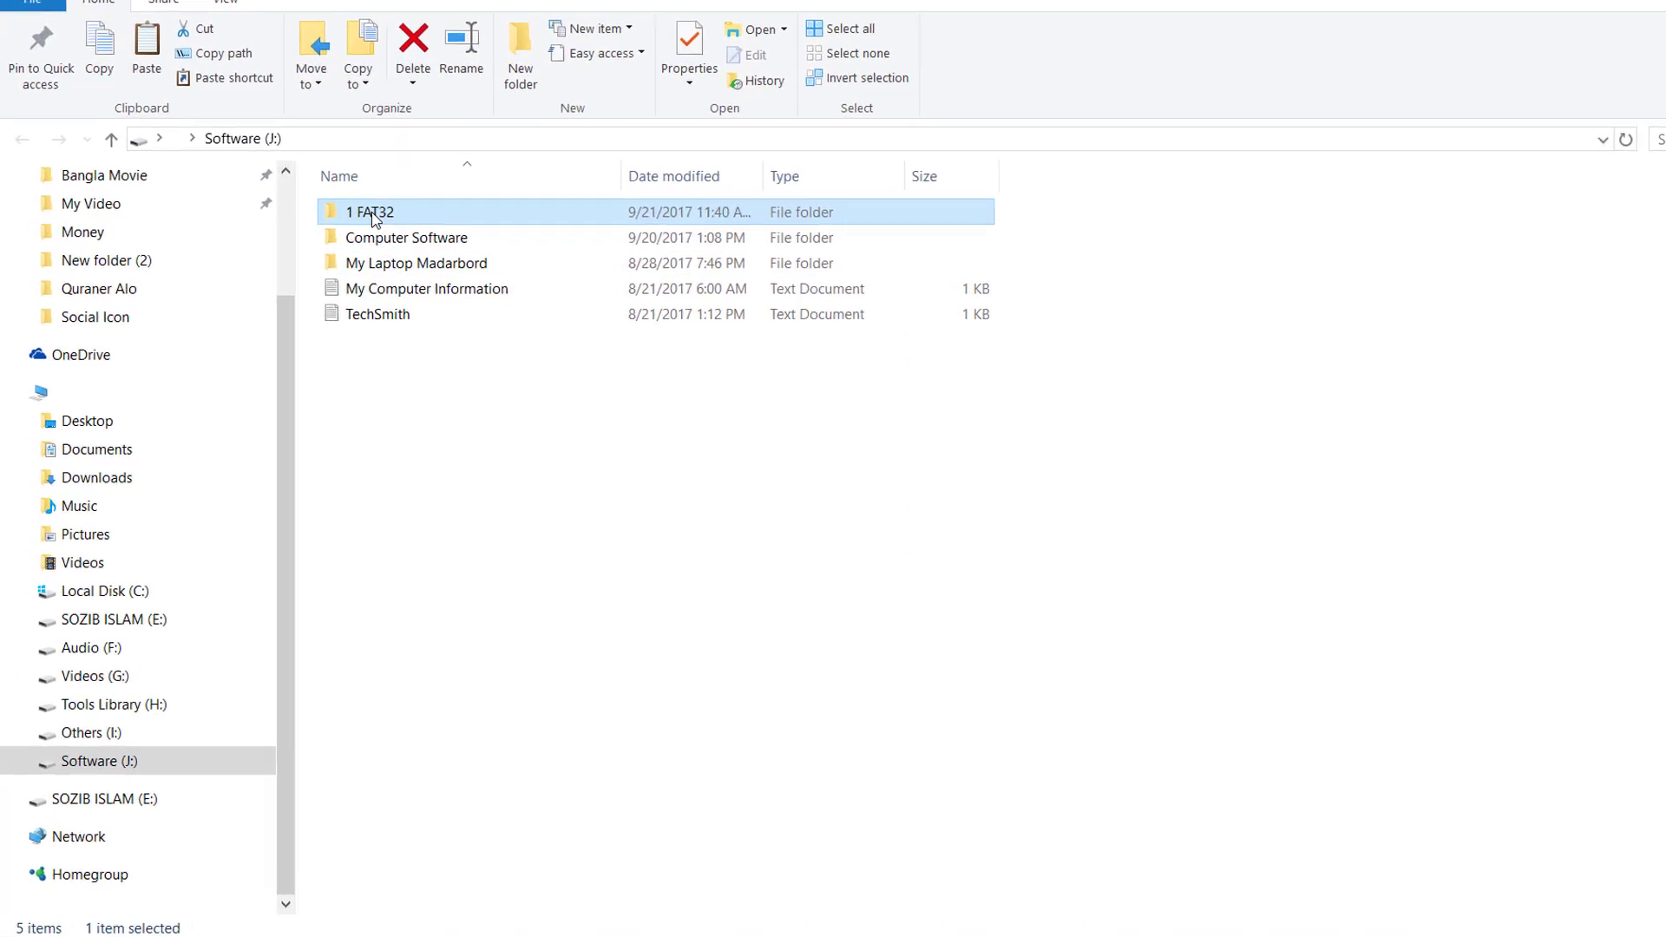
pyautogui.doubleClick(342, 236)
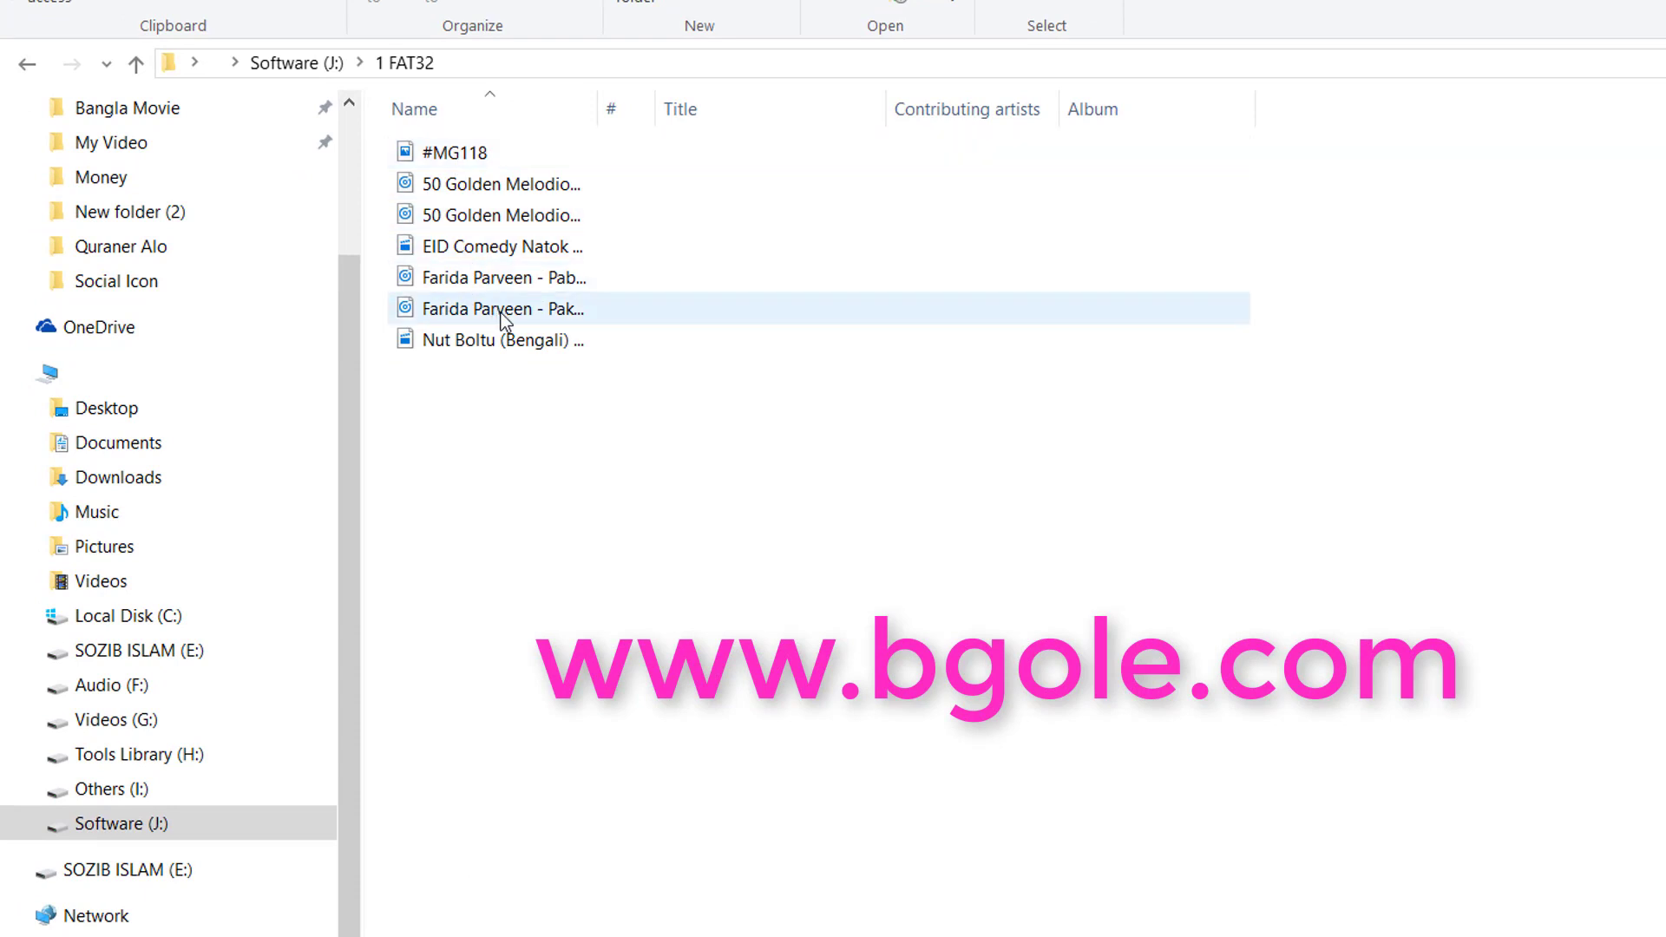
pyautogui.click(487, 252)
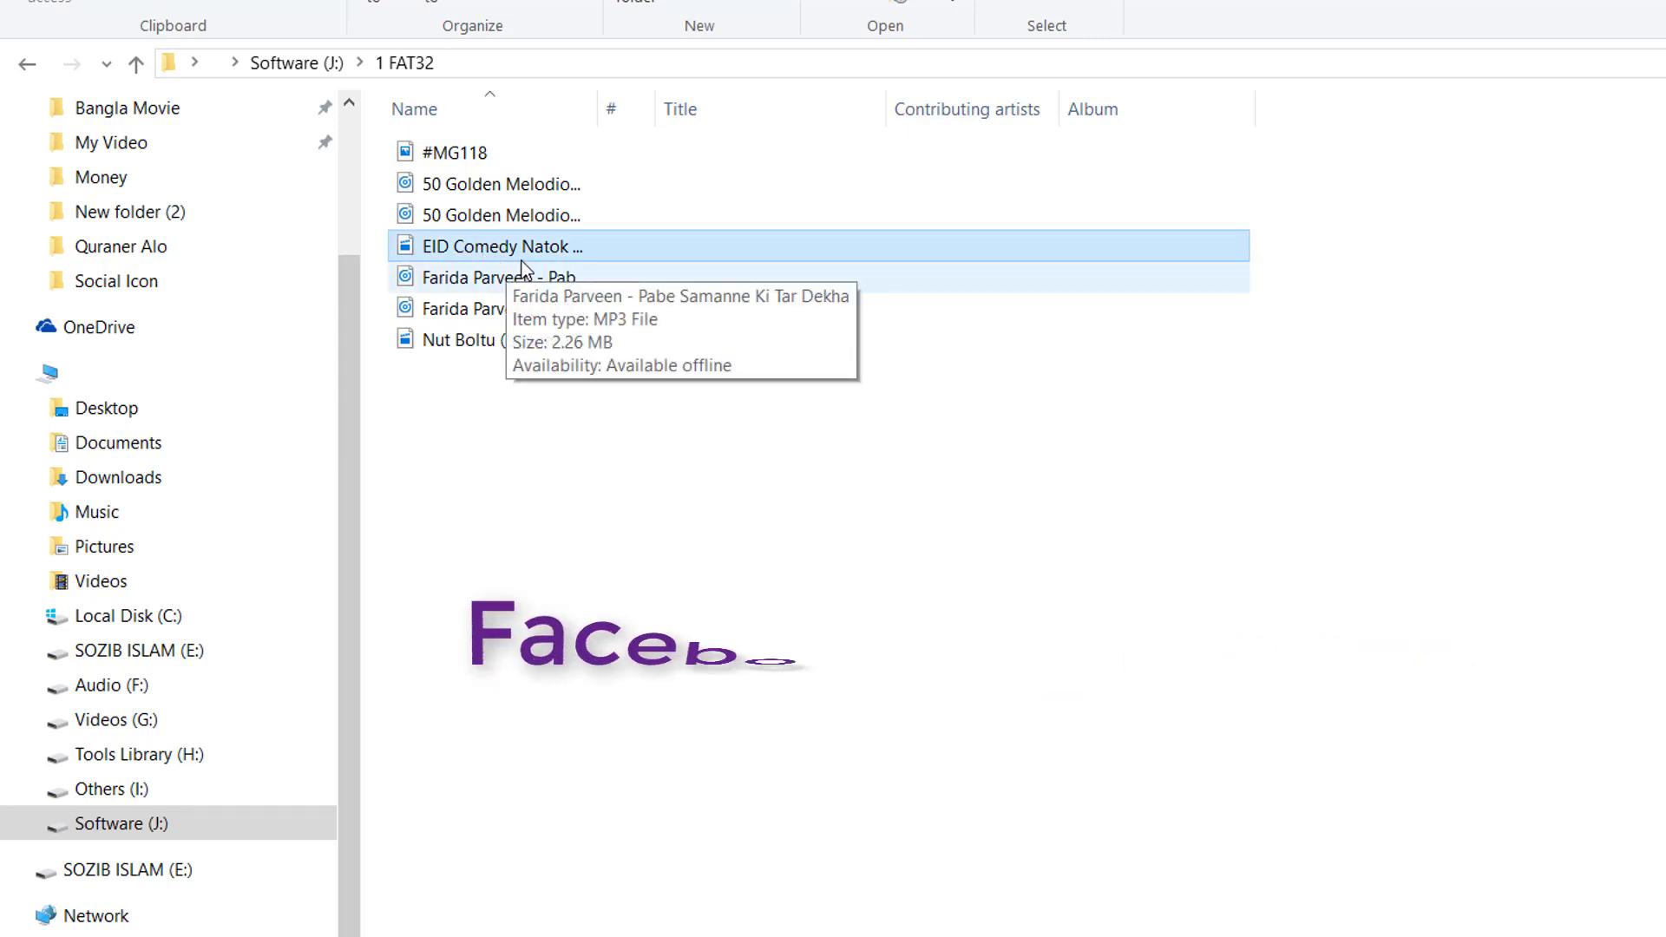
pyautogui.click(536, 500)
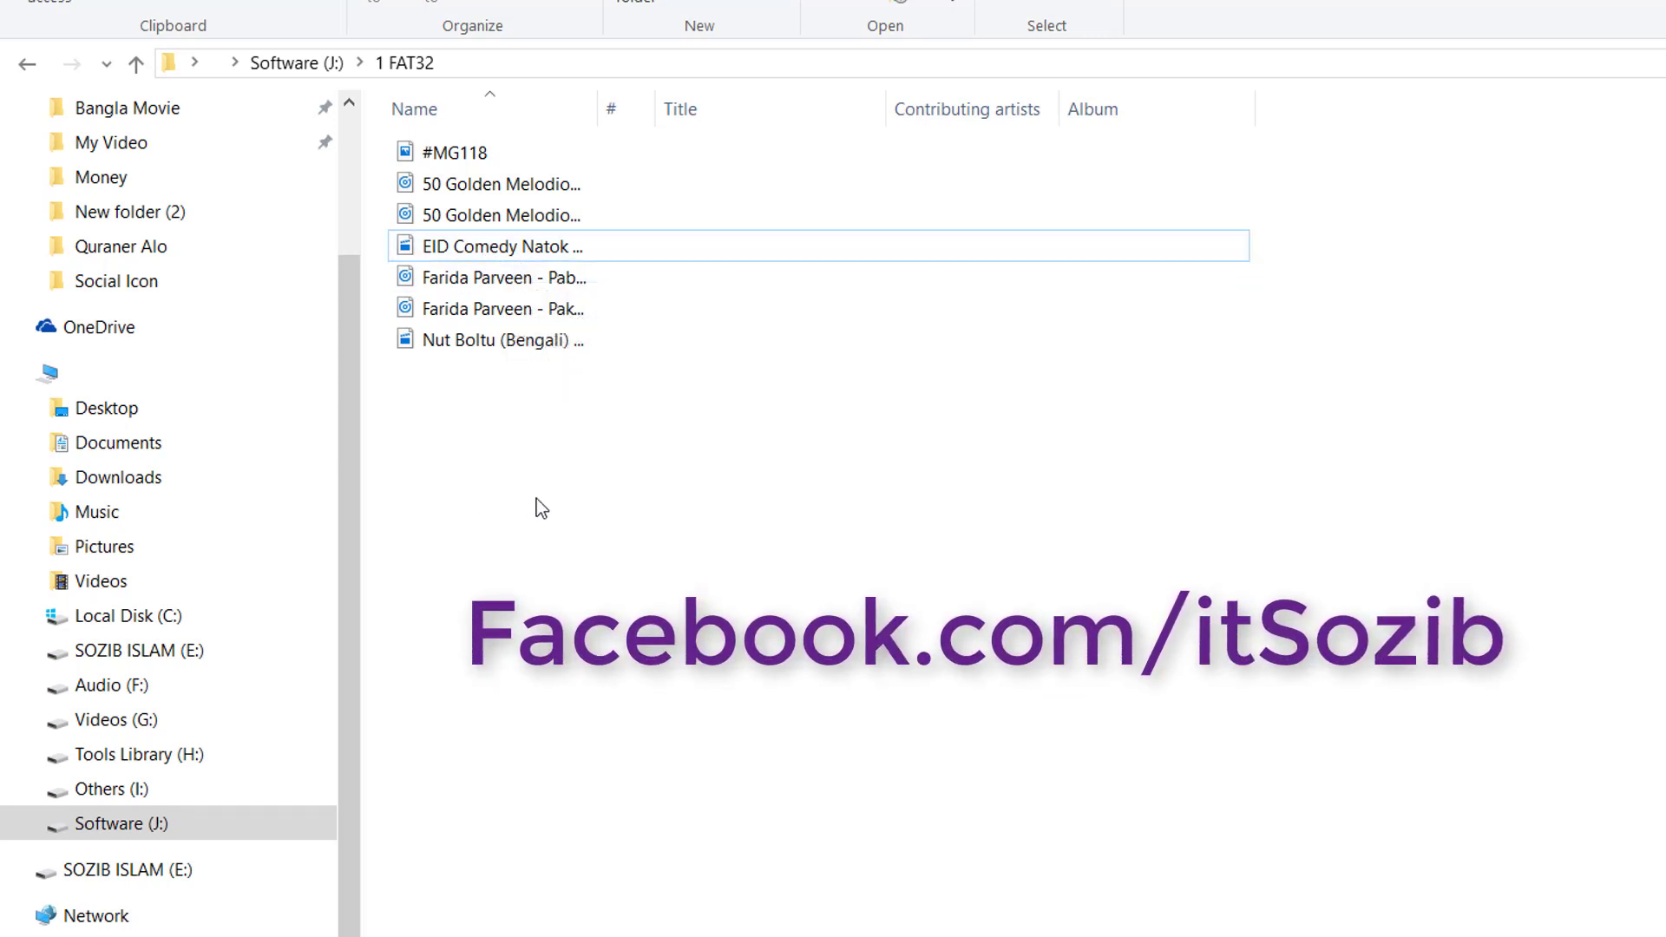